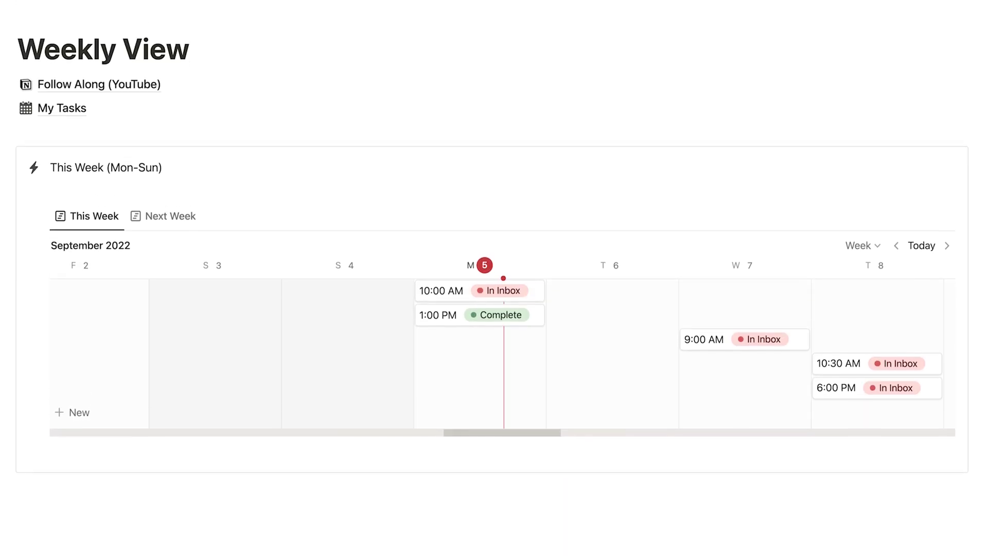
Preview the Loop in Marketing task in side peek, then open the My Tasks database page
scroll(849, 378, "right", 3)
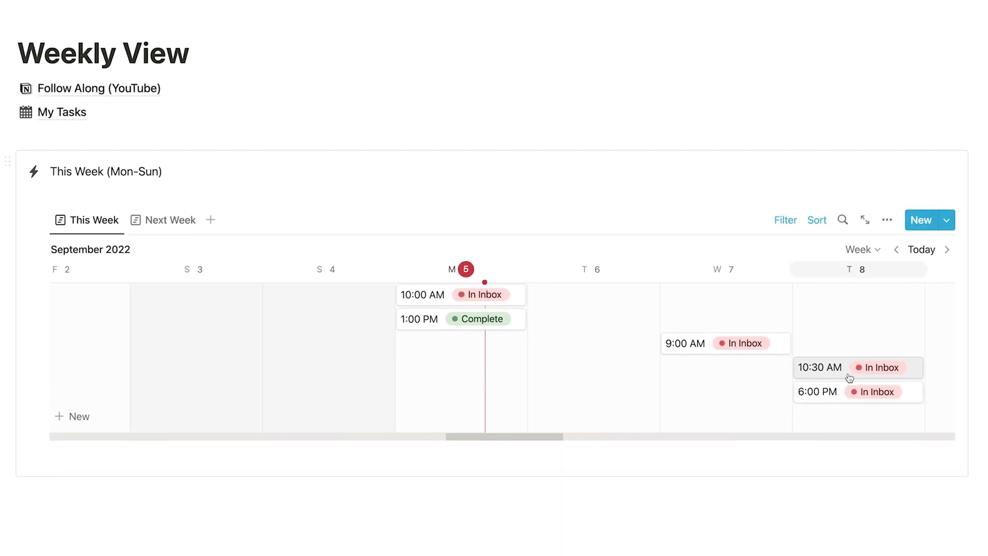
left_click(441, 322)
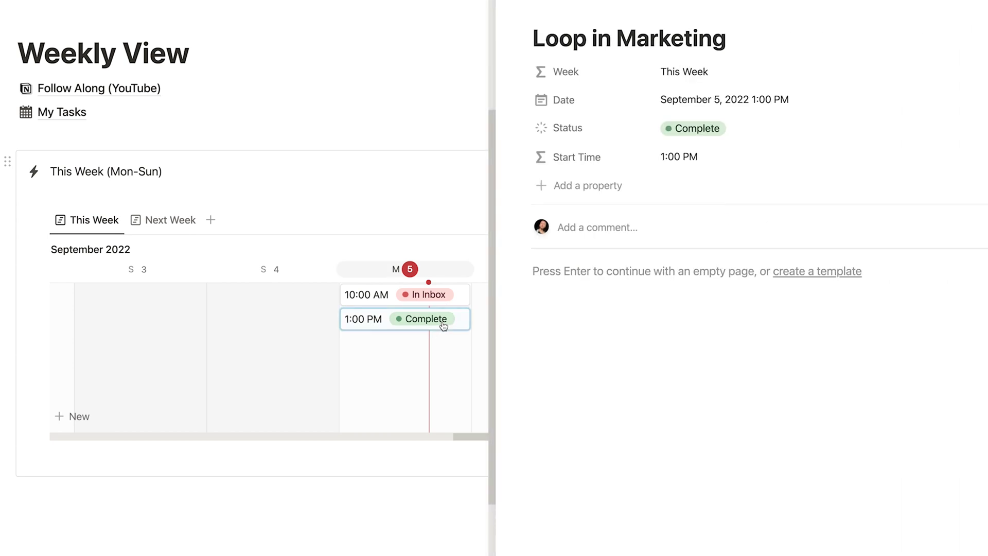
key("Escape")
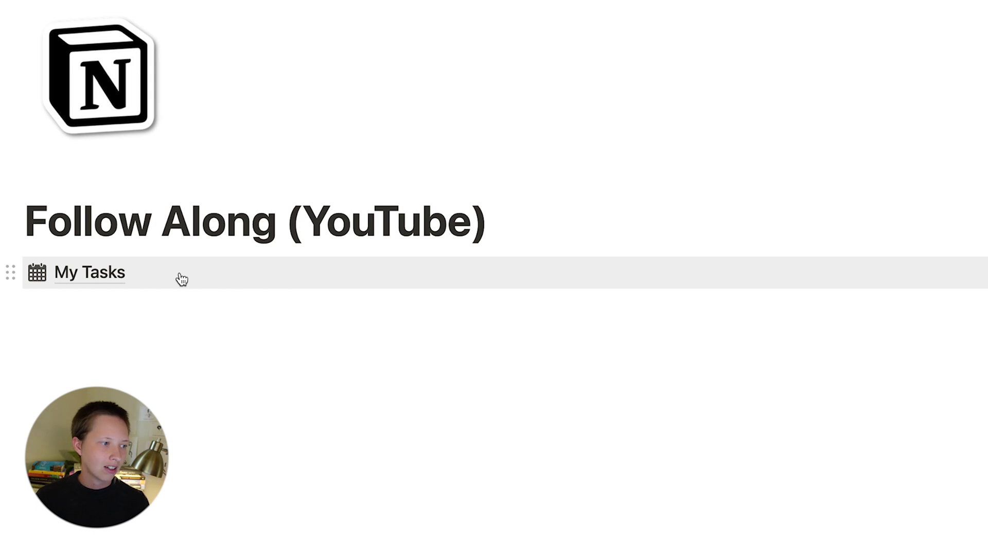
left_click(153, 283)
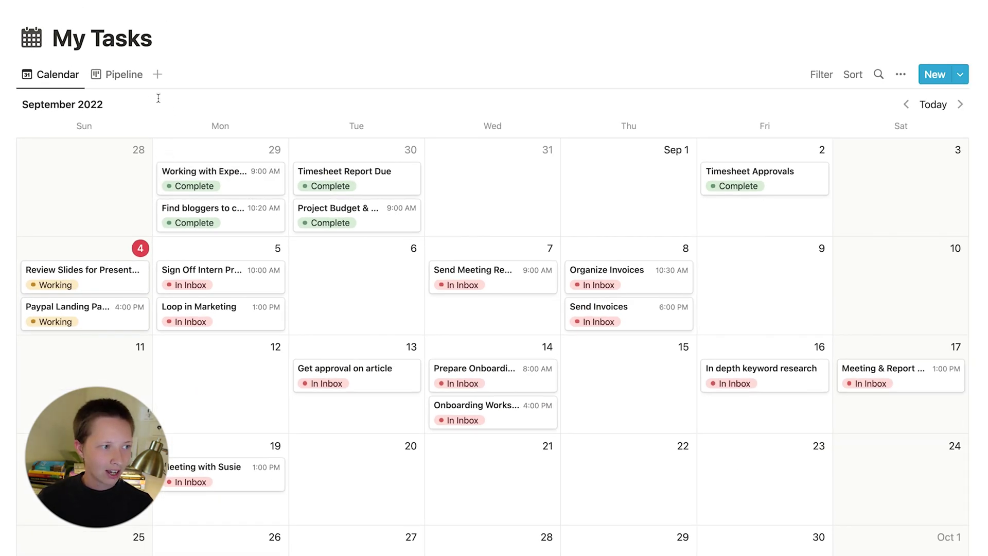
left_click(117, 74)
left_click(33, 77)
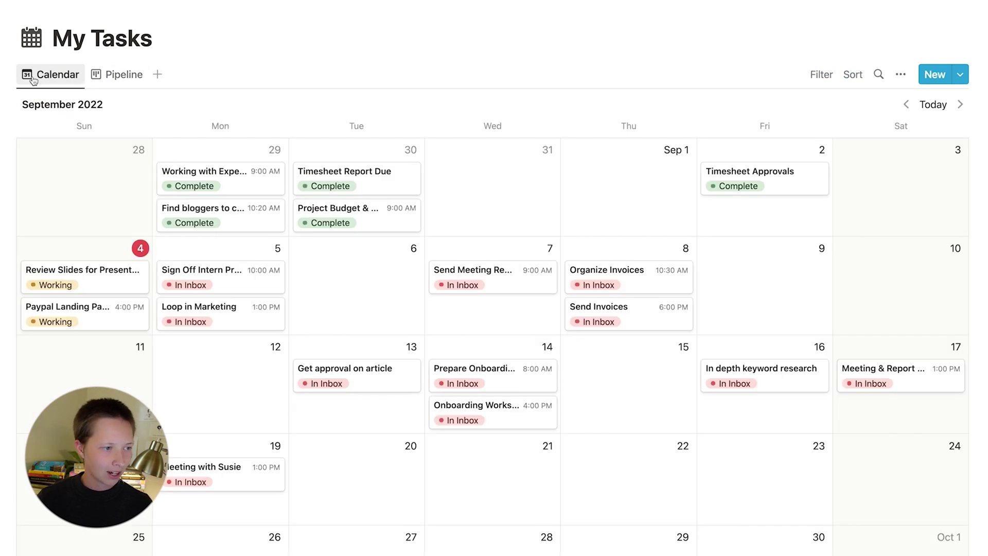
left_click(227, 187)
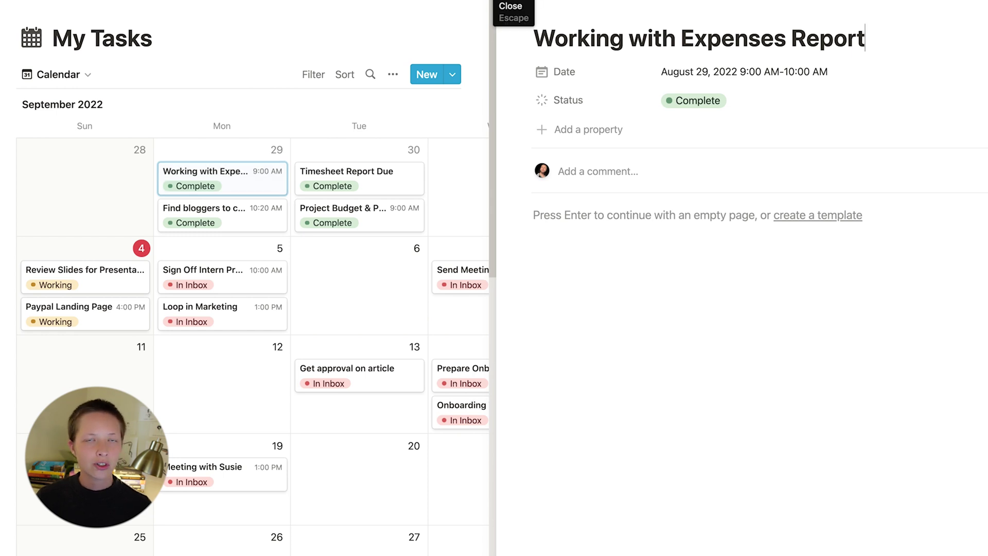
left_click(502, 5)
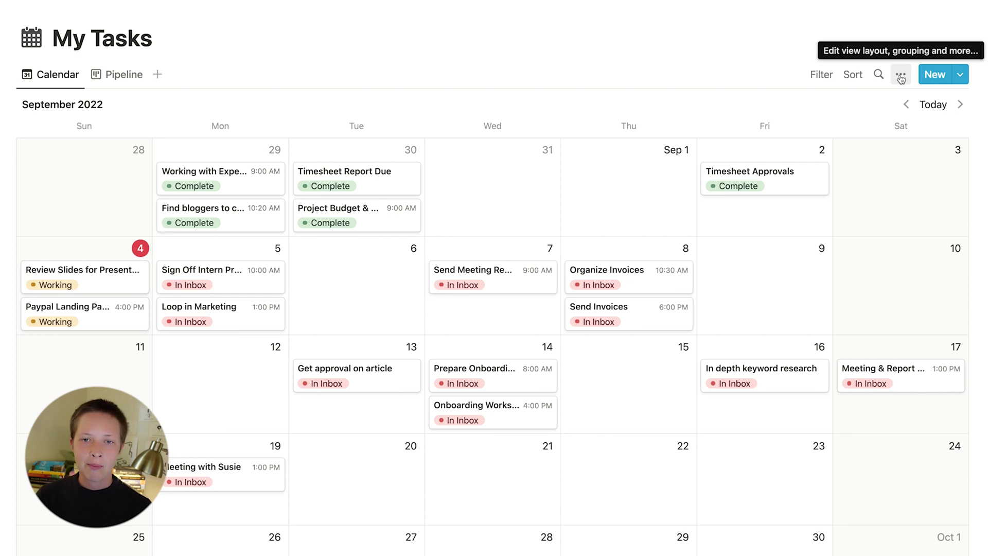
left_click(900, 76)
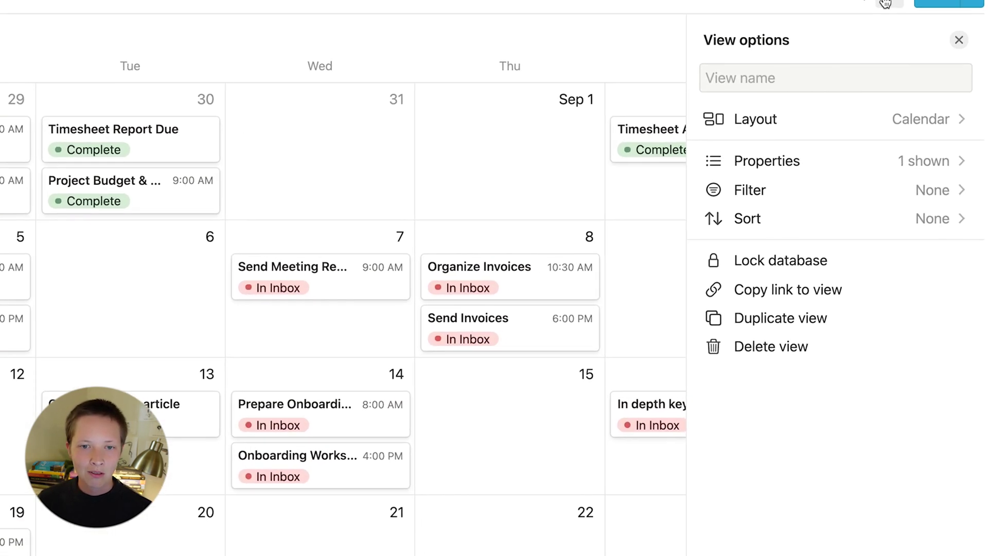
left_click(793, 123)
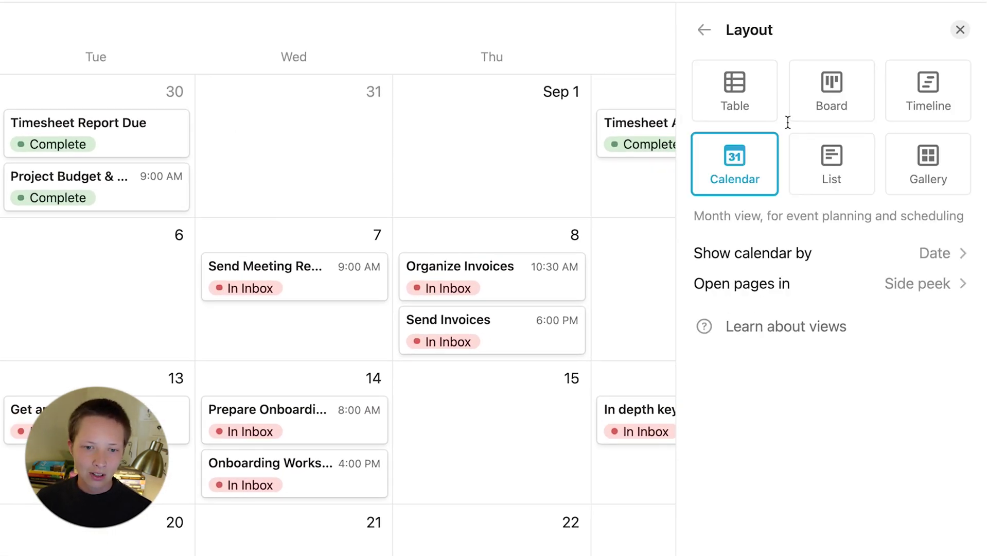
left_click(805, 300)
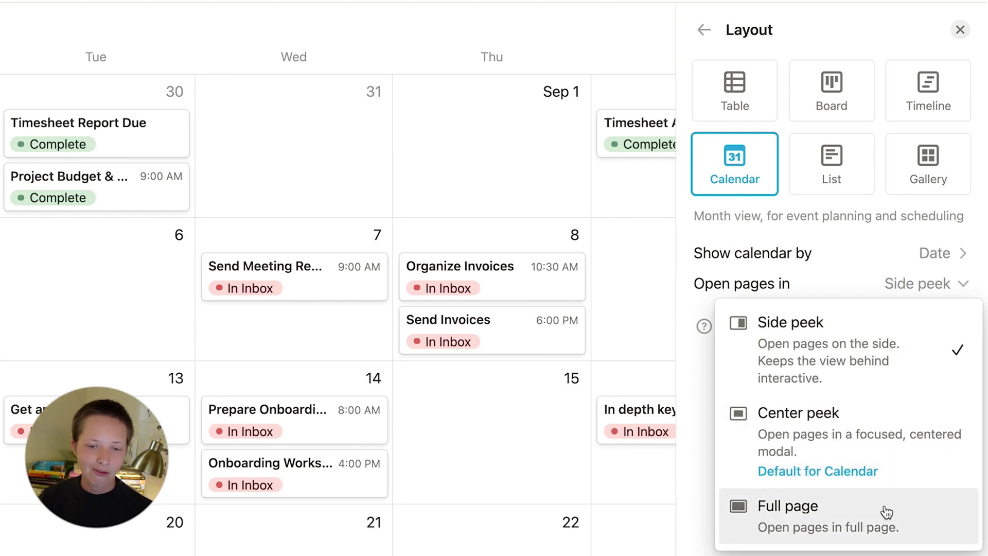
key("Escape")
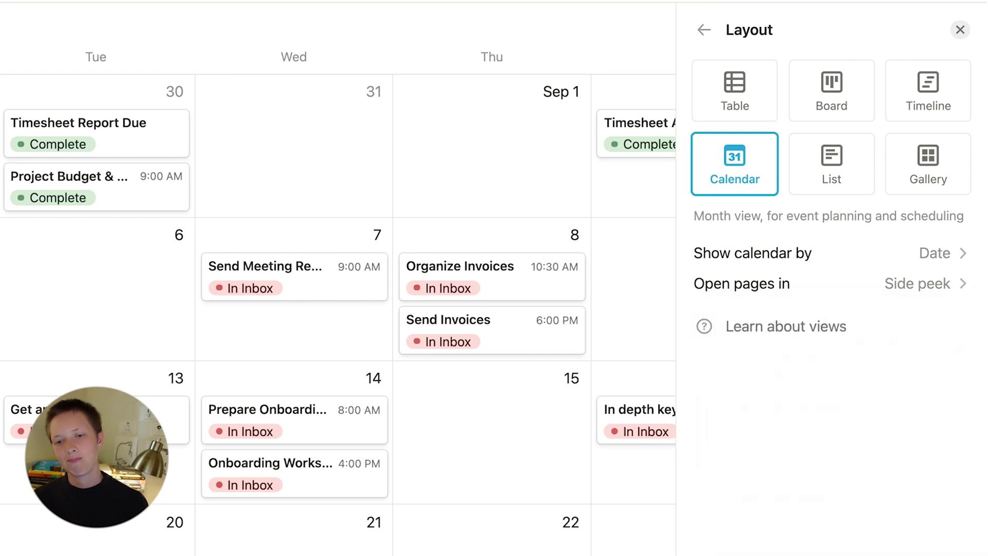
left_click(960, 31)
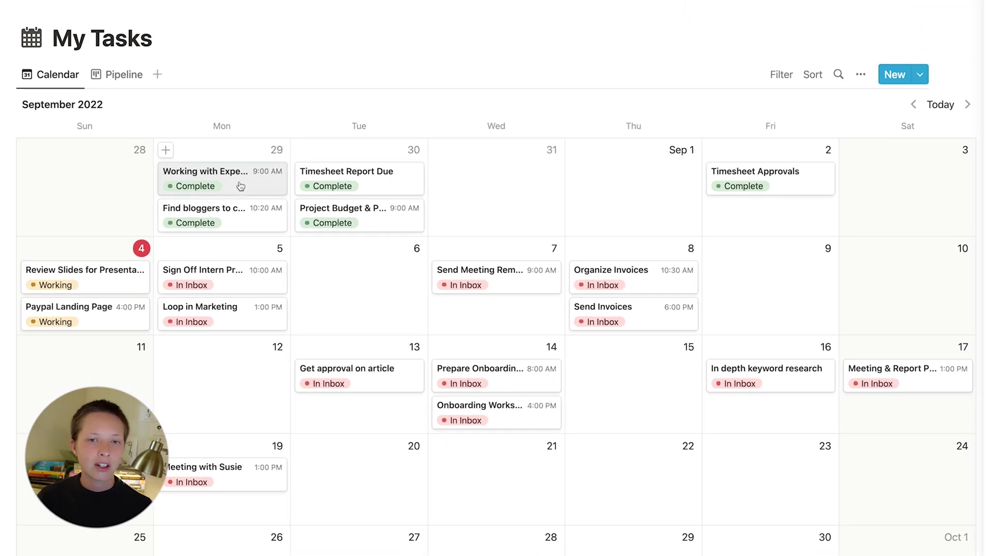
left_click(234, 182)
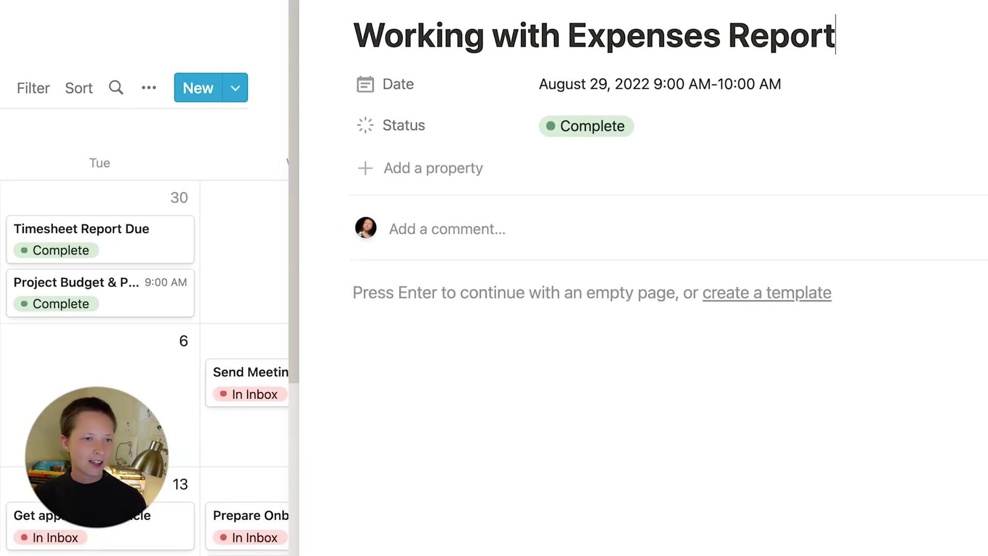
left_click(636, 85)
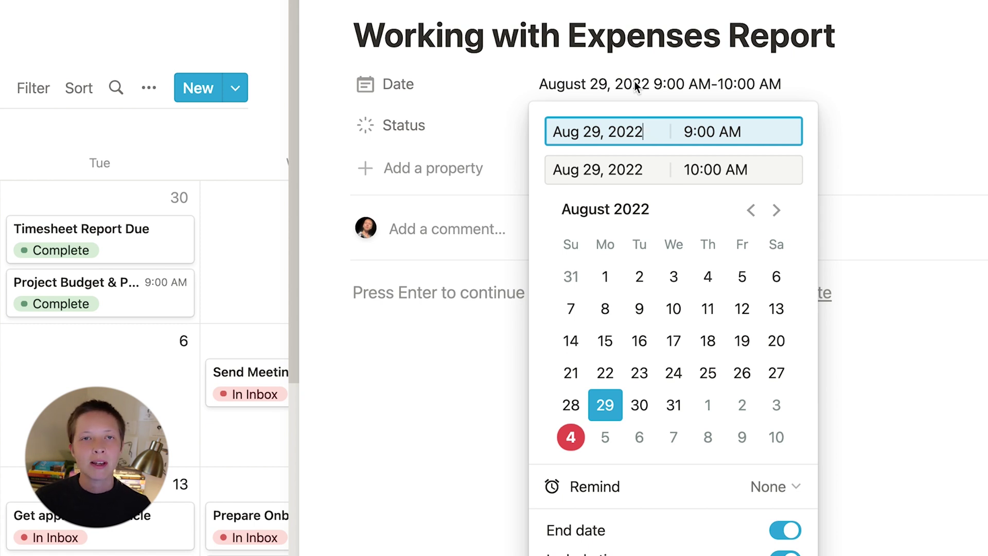
left_click(792, 535)
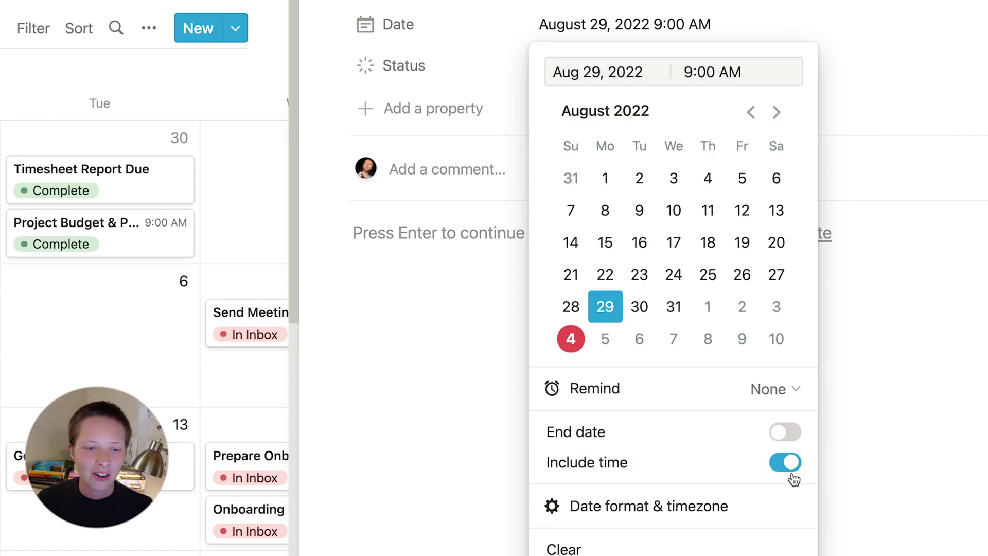
left_click(786, 443)
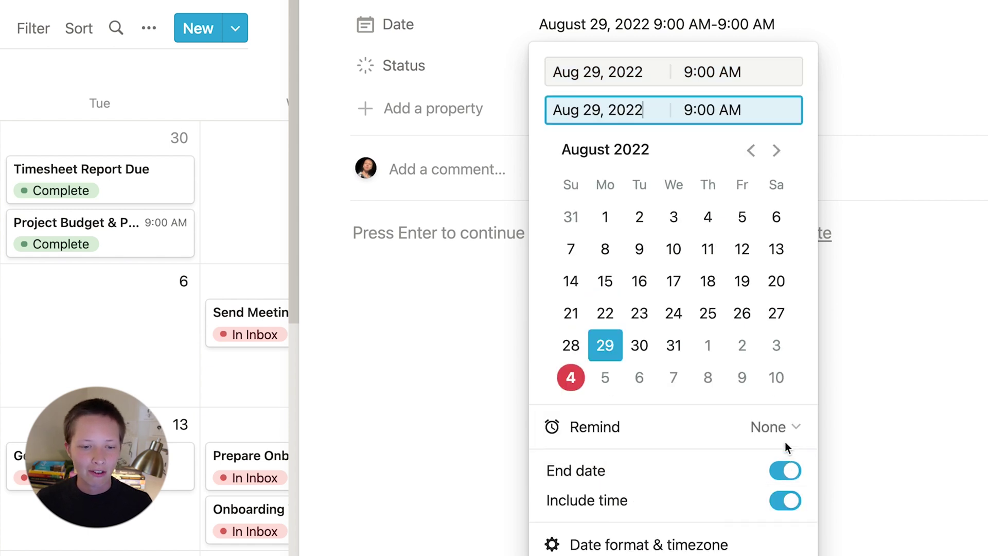
left_click(694, 111)
key("BackSpace")
type("10")
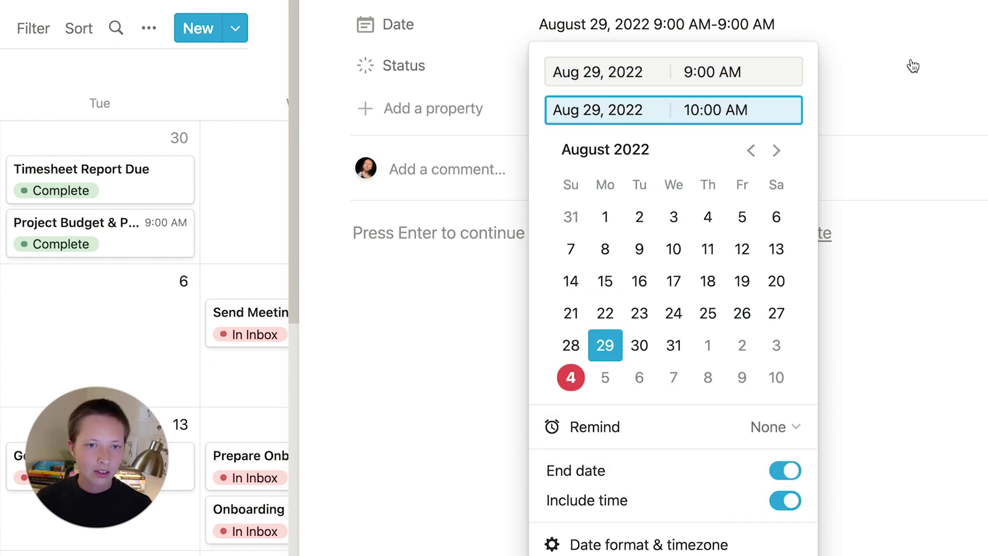
left_click(912, 66)
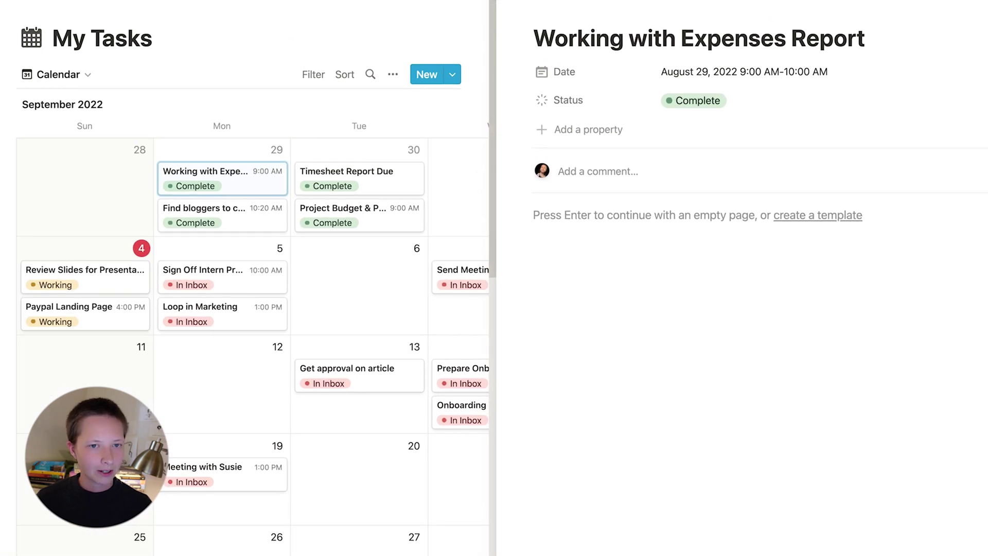
key("Escape")
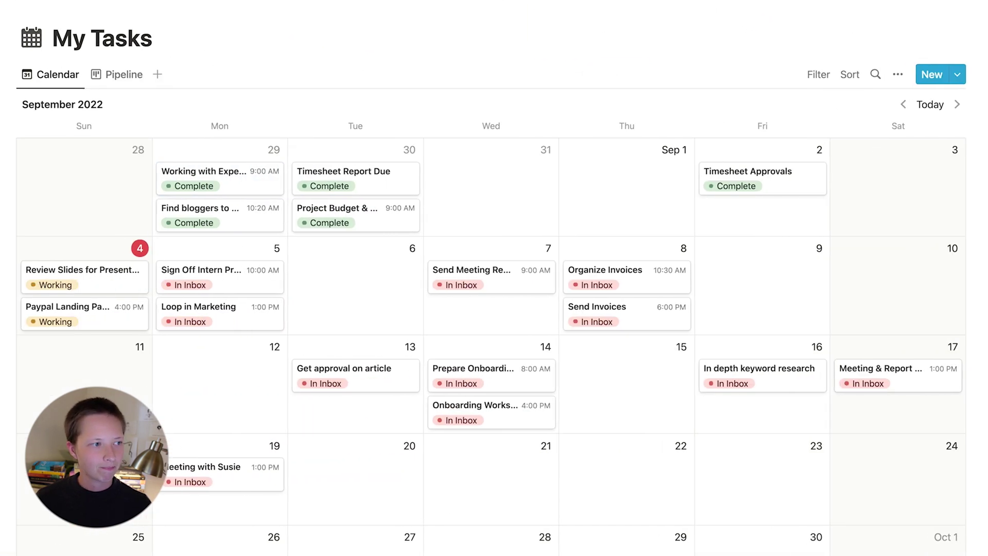
left_click(119, 78)
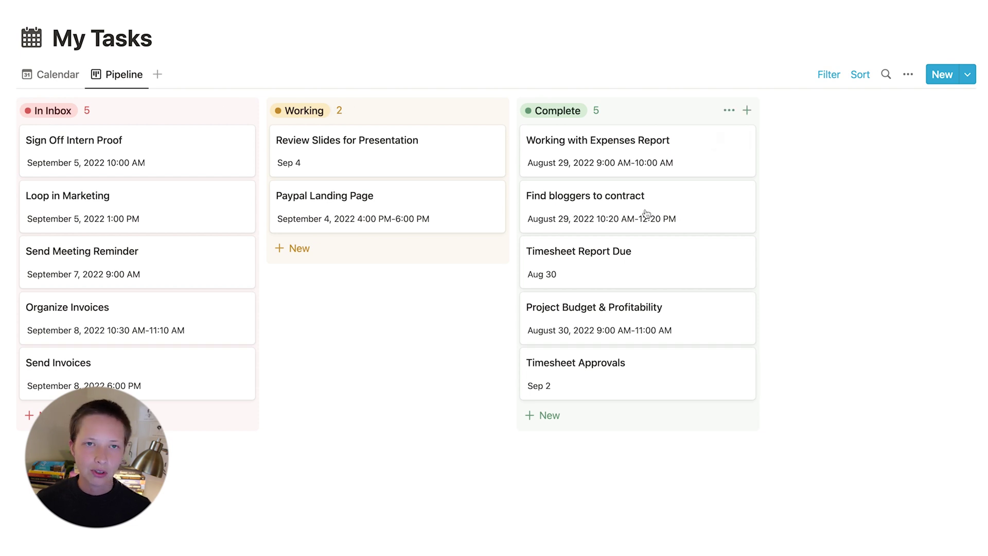
Check the Pipeline view's Board layout settings, then switch to the calendar and back to Pipeline
left_click(908, 74)
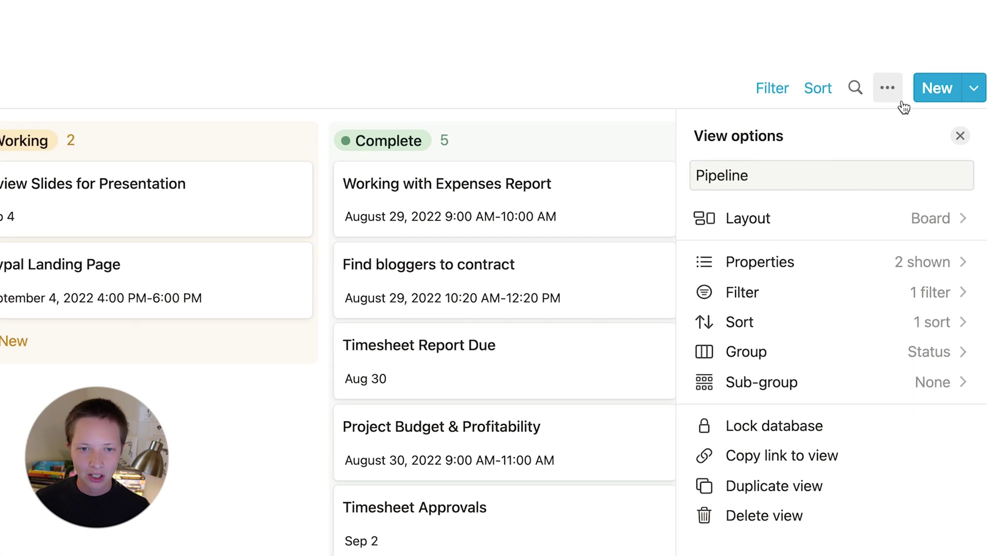
left_click(809, 221)
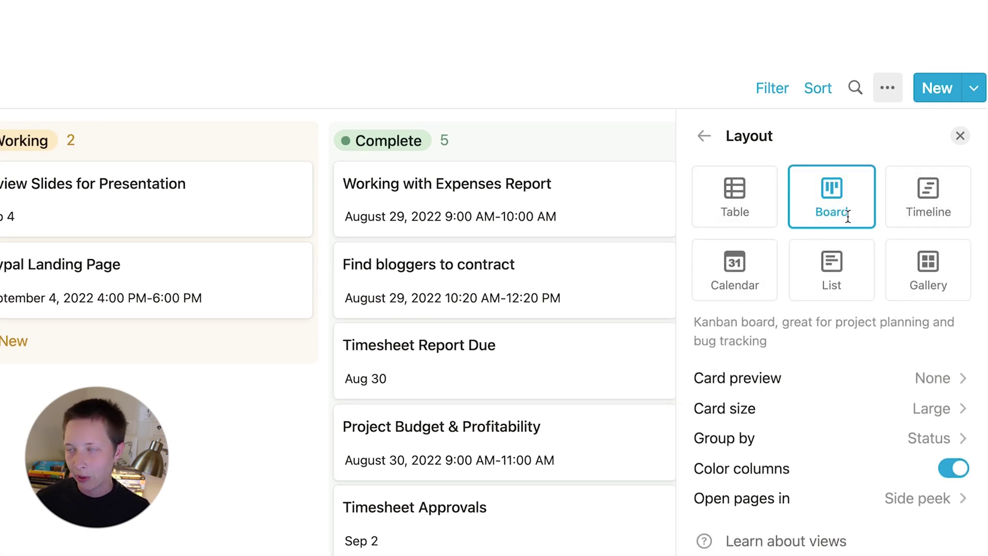
key("Escape")
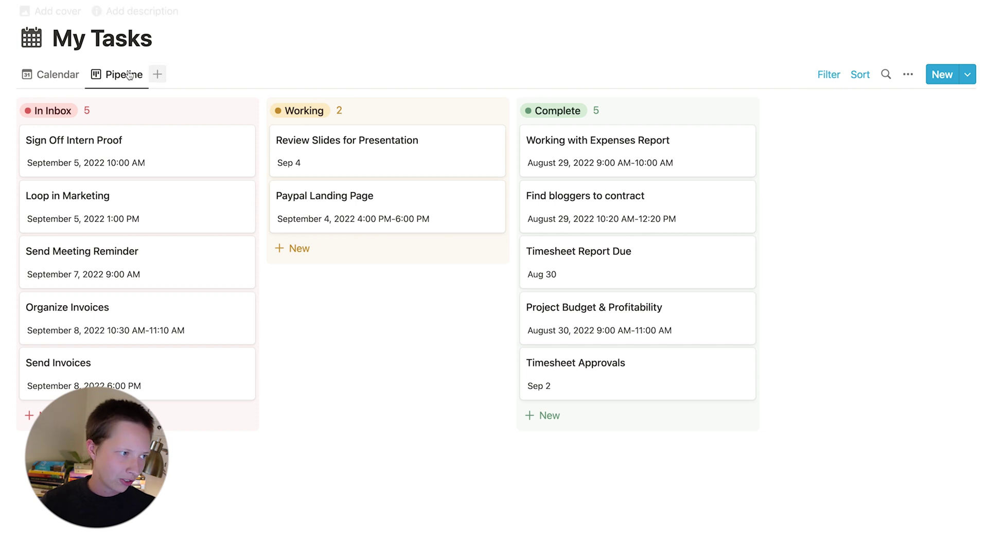
left_click(44, 78)
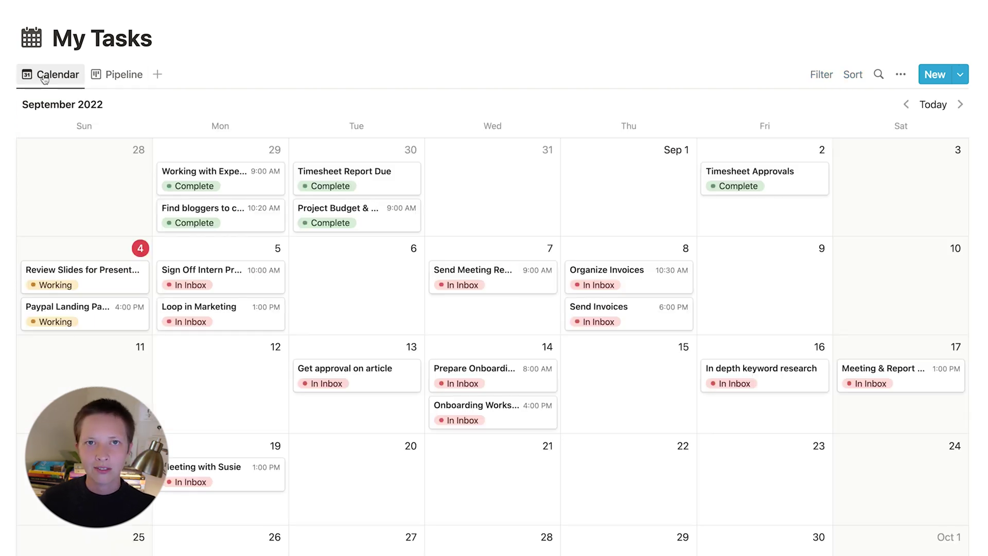
left_click(94, 77)
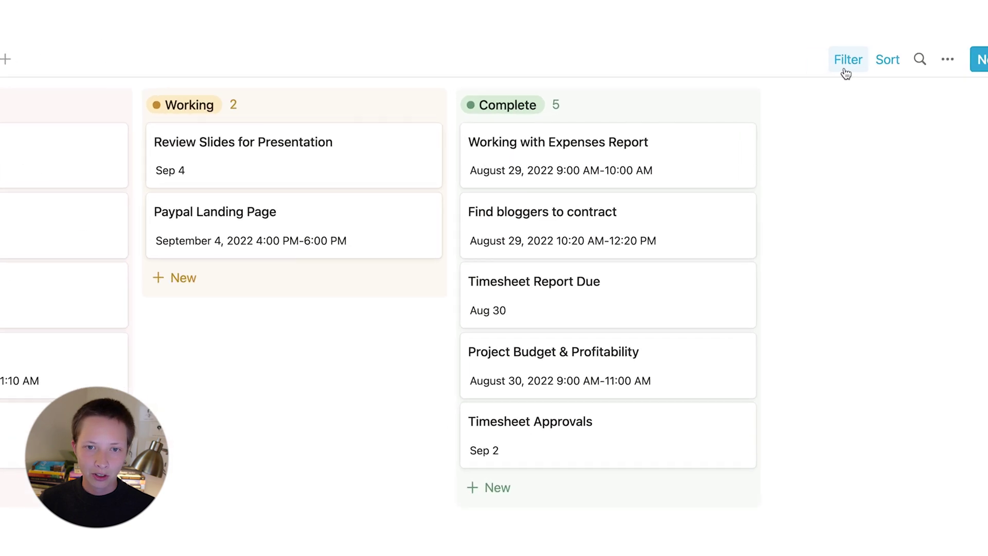
left_click(863, 61)
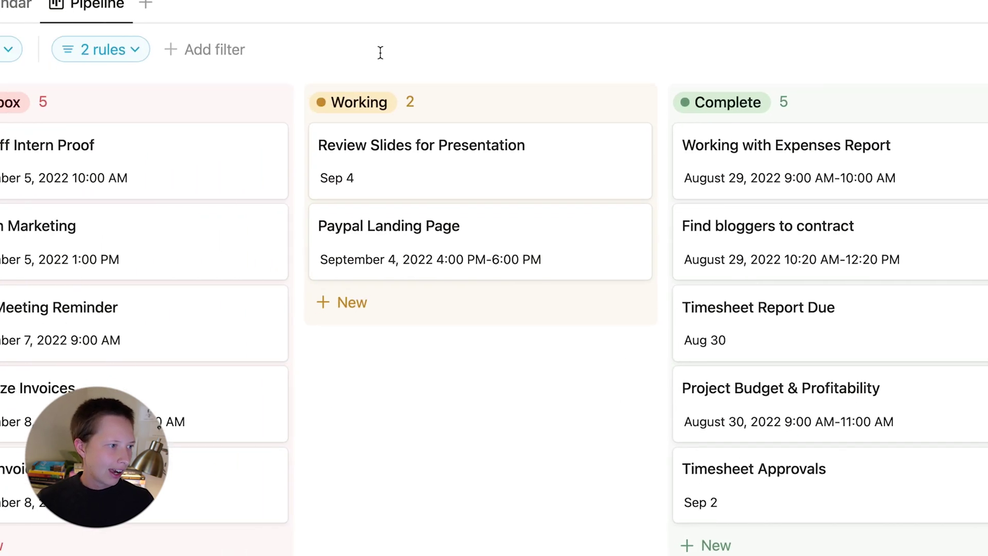
left_click(244, 28)
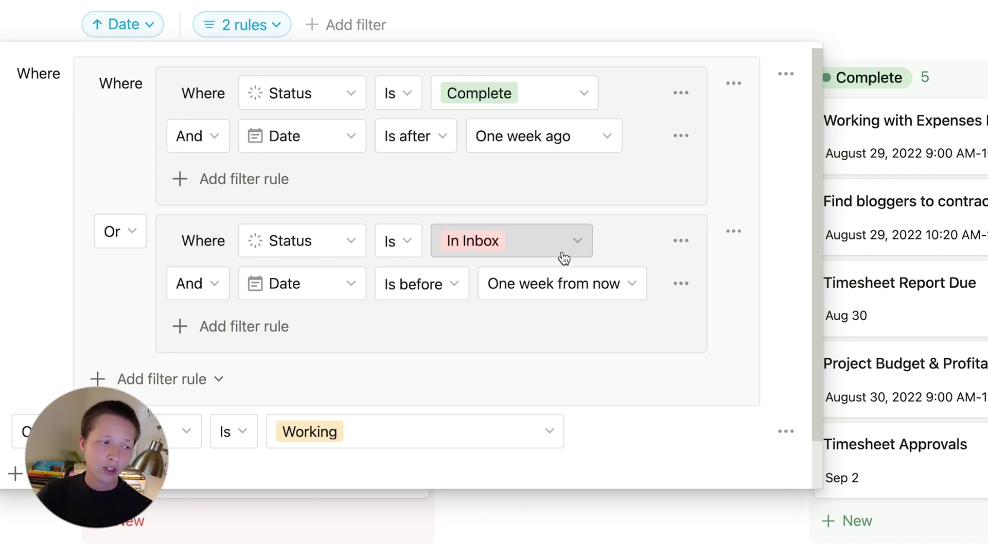
scroll(202, 456, "down", 1)
scroll(170, 386, "down", 2)
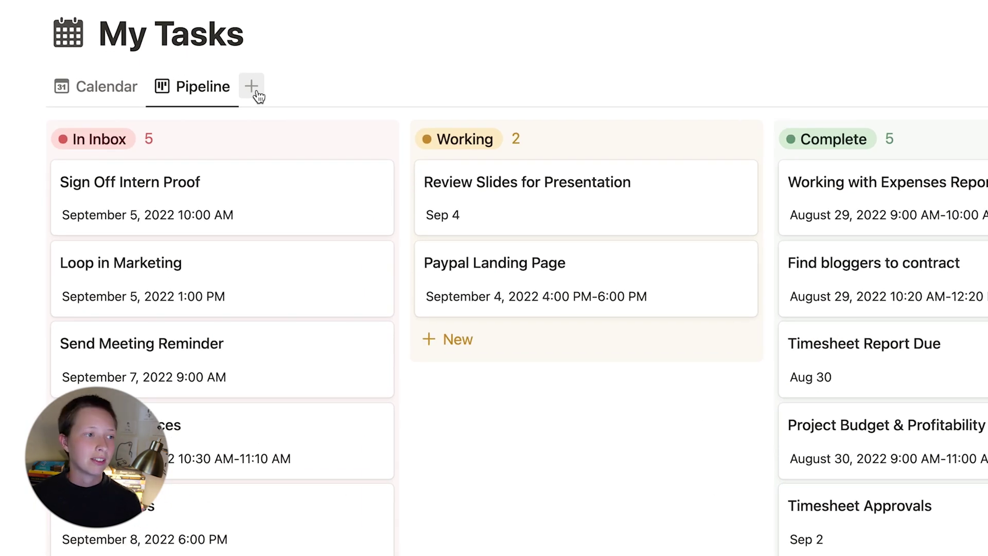
left_click(253, 89)
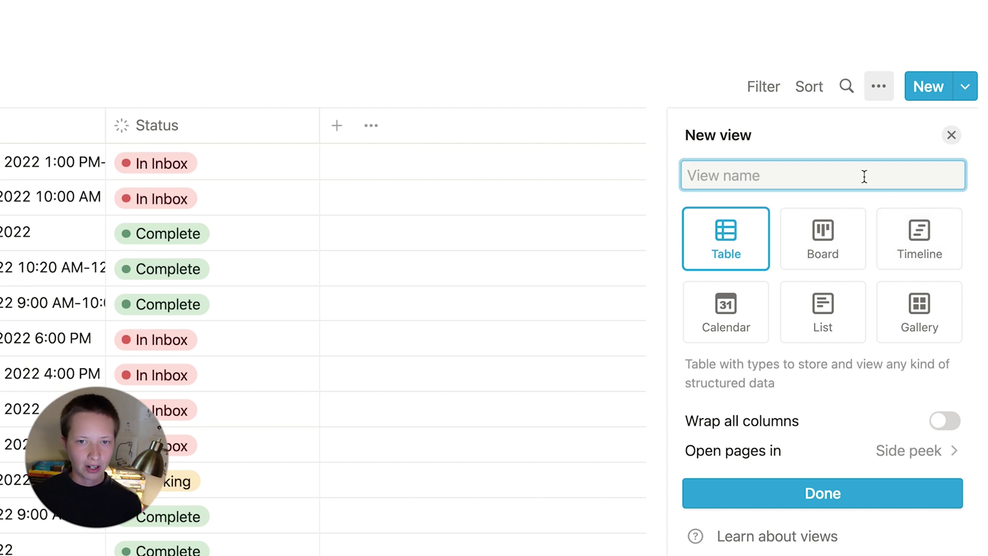
Create a Timeline view named 'This Week' with Show table turned on
type("T")
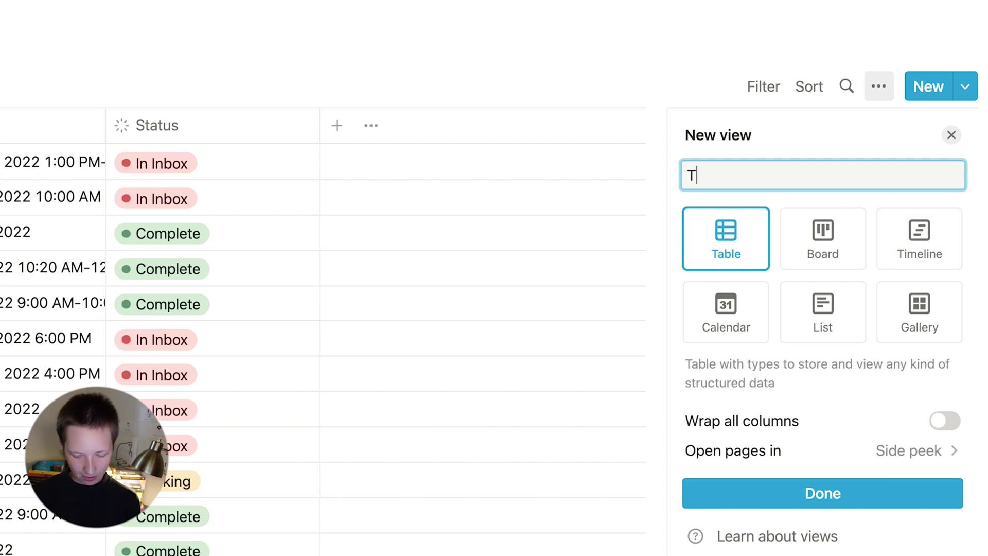
type("his Week")
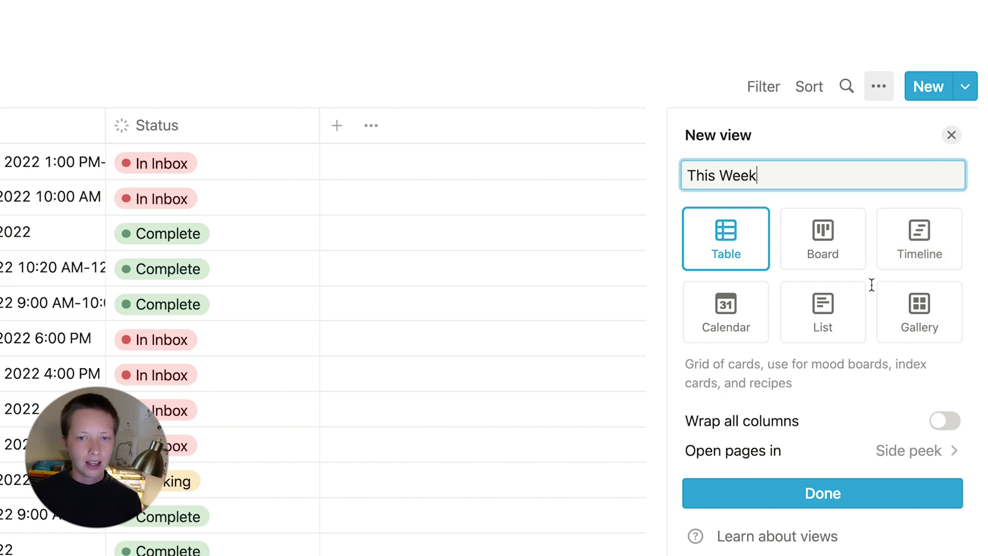
left_click(955, 246)
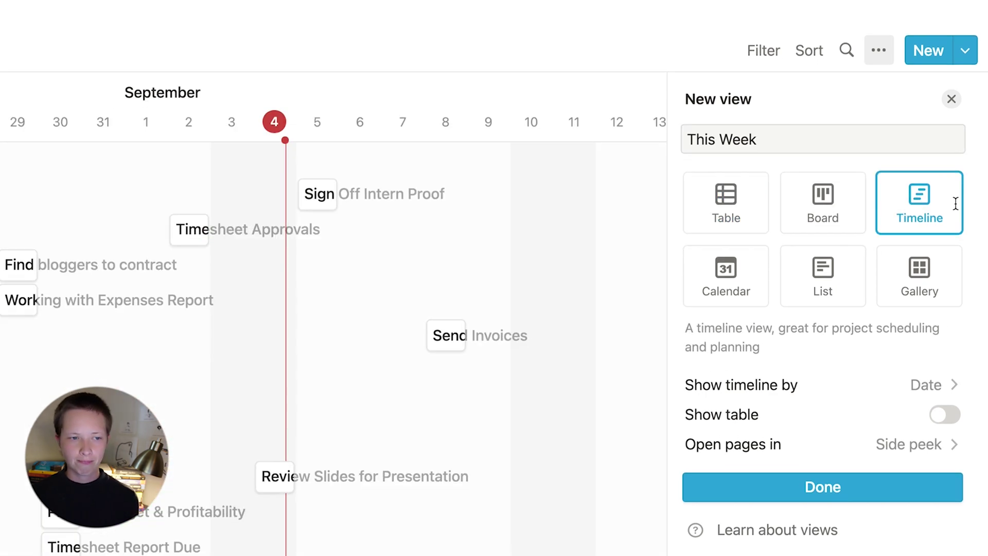
left_click(945, 415)
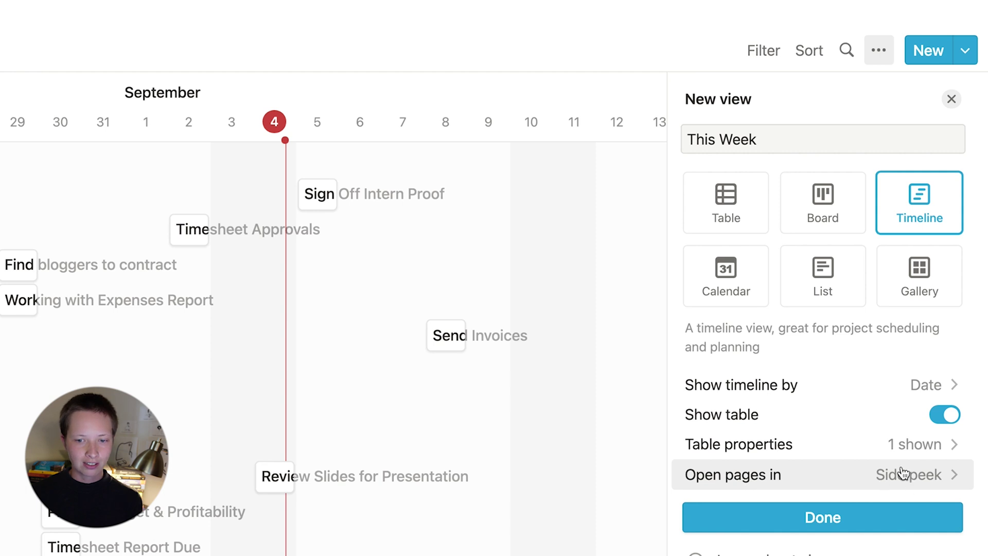
left_click(846, 527)
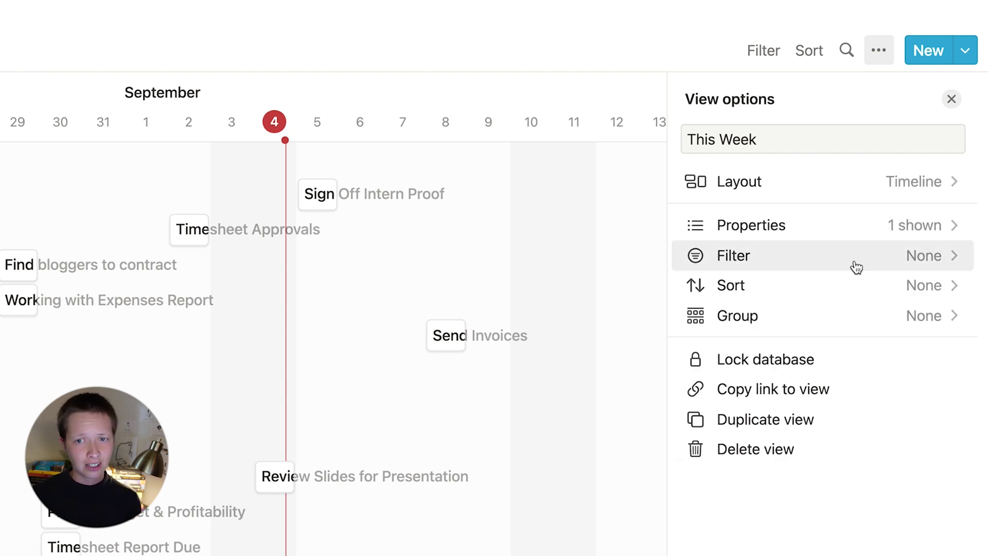
Change the This Week timeline scale from Month to Week and jump to today, September 4, 2022
left_click(951, 100)
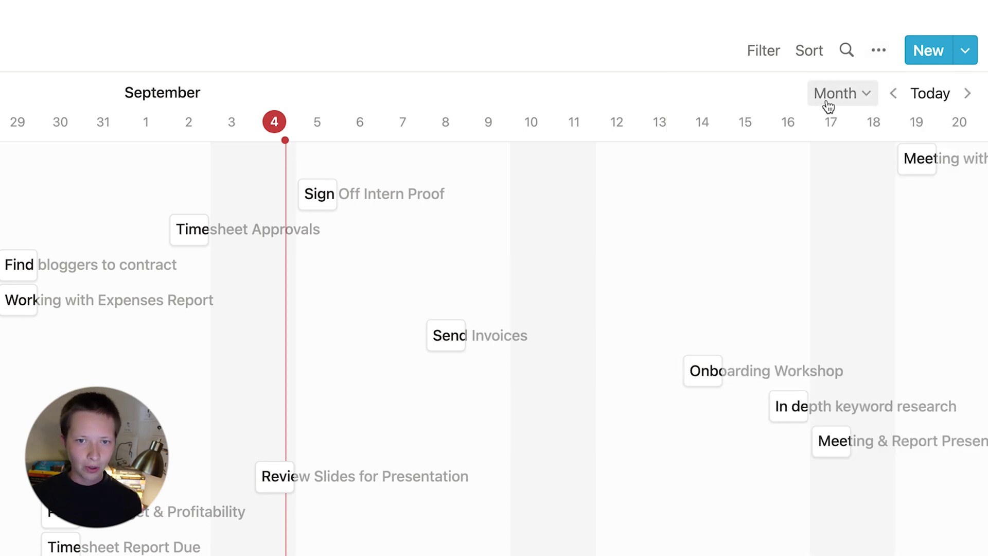
left_click(867, 98)
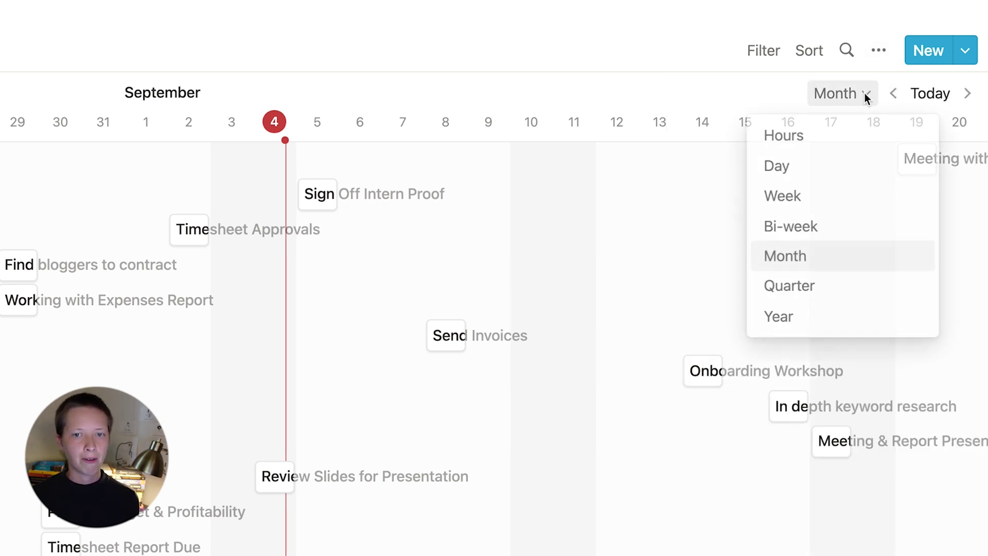
left_click(827, 194)
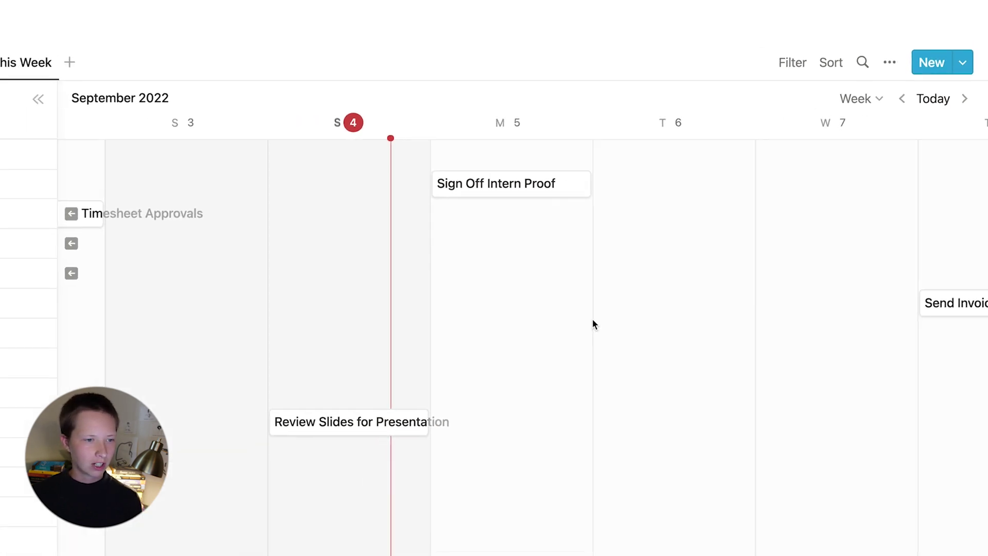
scroll(641, 298, "left", 3)
scroll(640, 297, "right", 5)
scroll(641, 298, "left", 5)
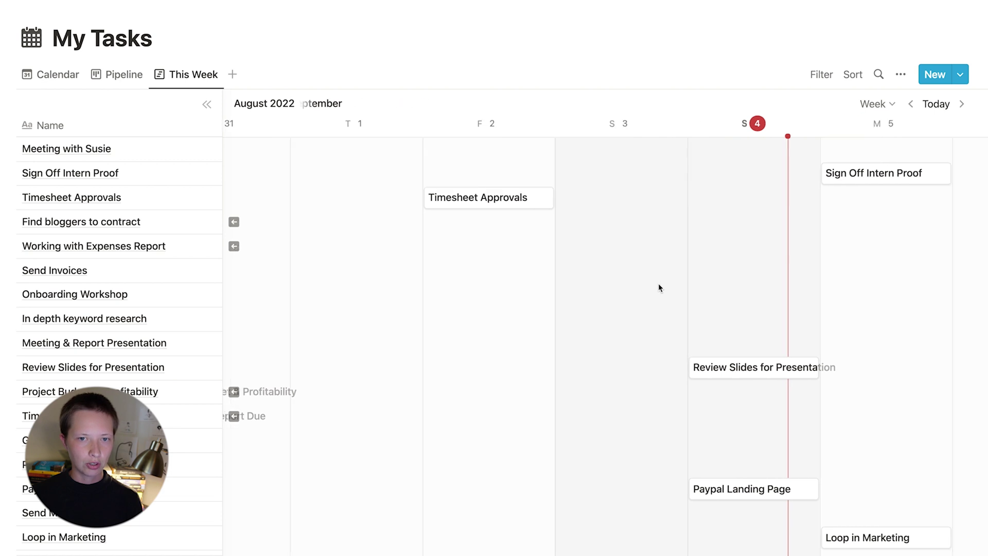
scroll(659, 287, "right", 5)
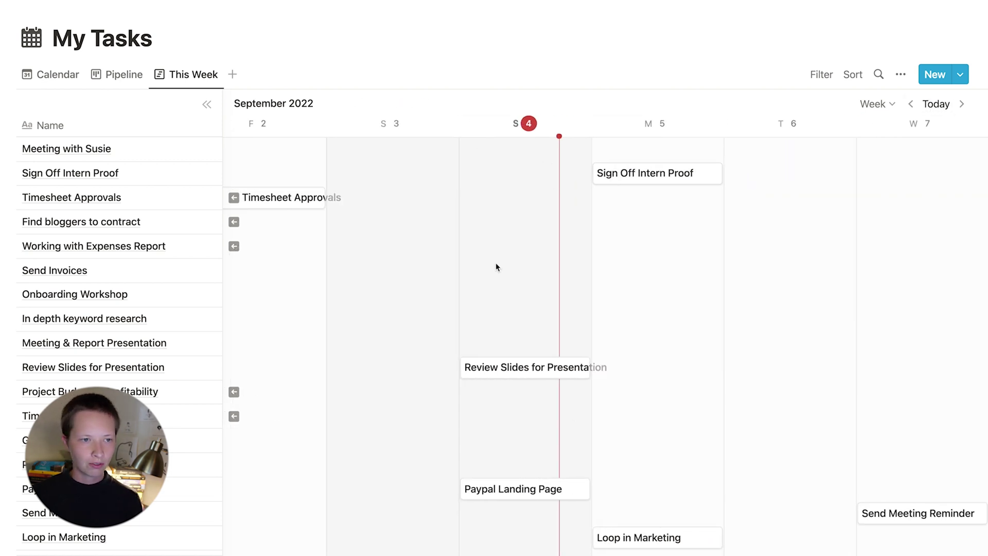
scroll(496, 265, "left", 5)
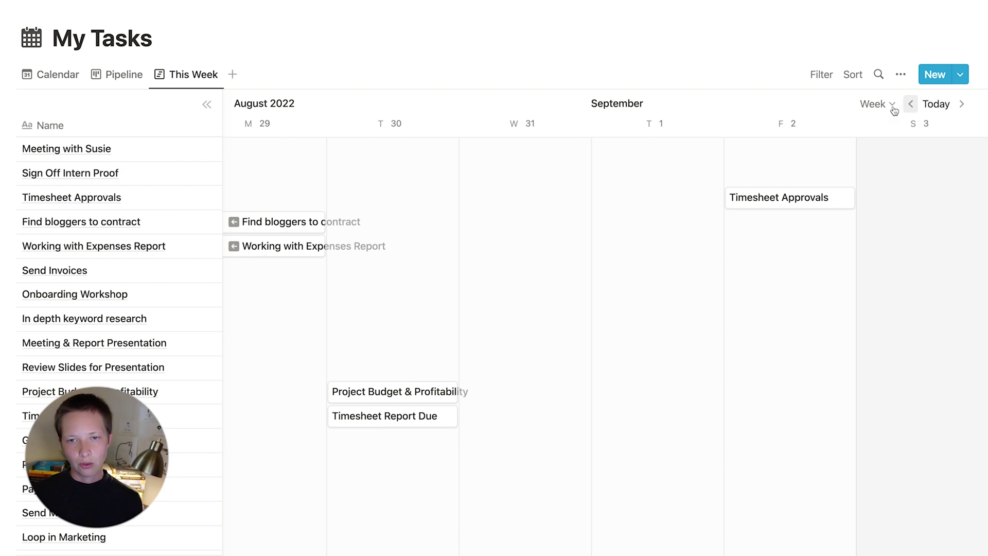
left_click(934, 106)
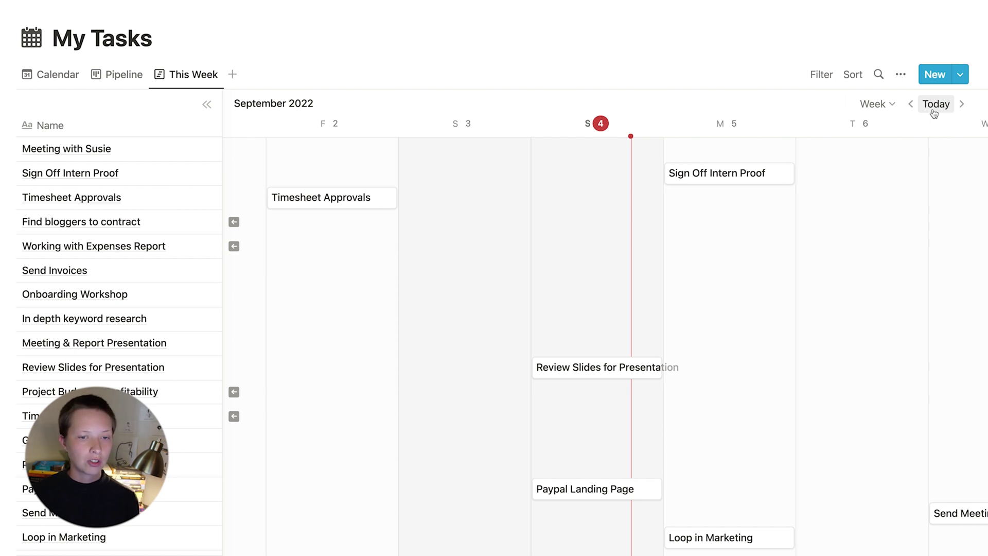
left_click(853, 74)
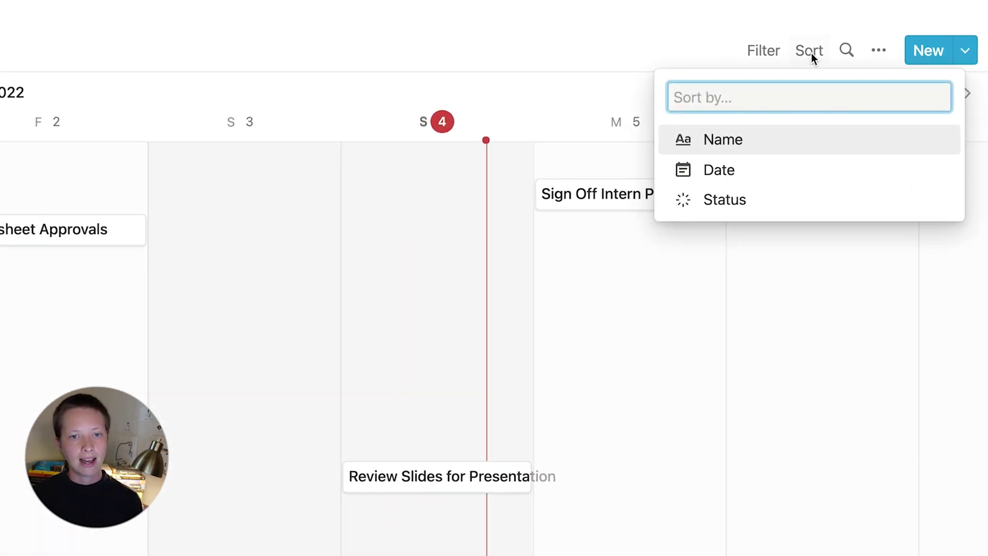
Sort the This Week view's tasks by Date in ascending order
left_click(735, 180)
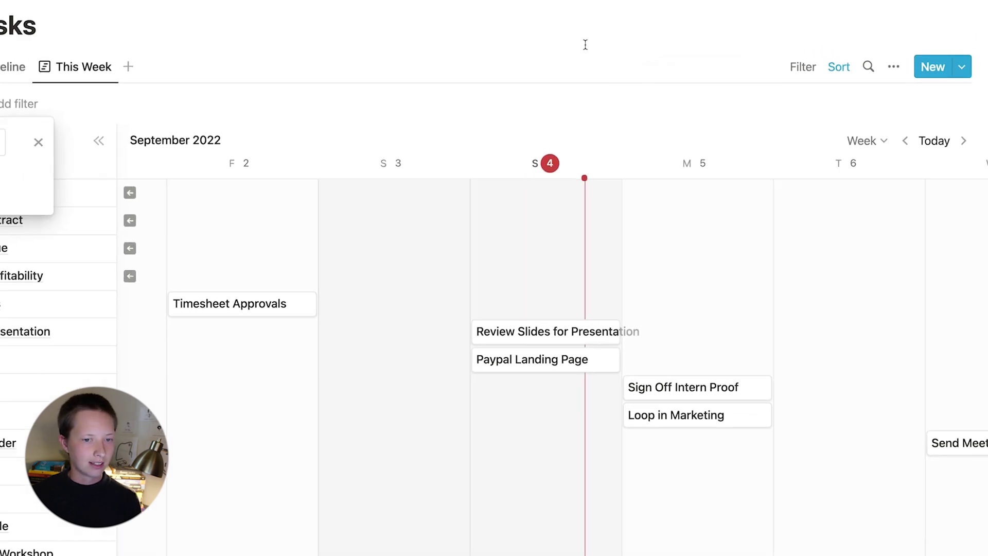
scroll(772, 415, "down", 2)
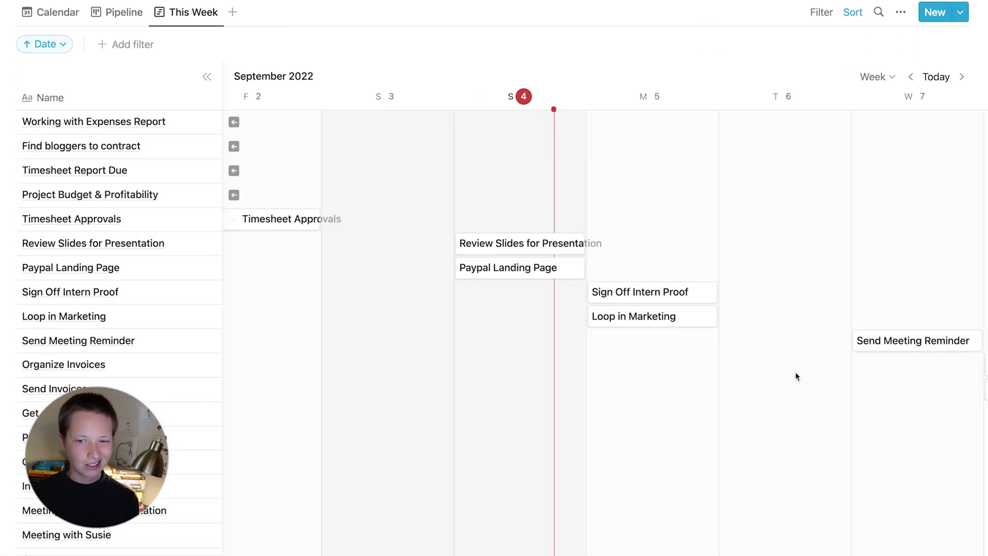
scroll(795, 377, "right", 2)
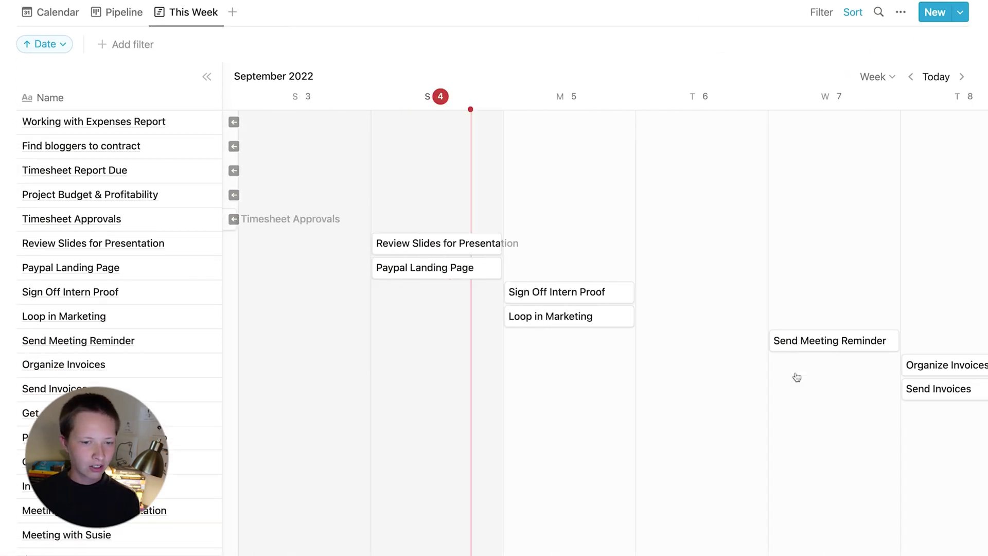
scroll(796, 376, "left", 5)
scroll(795, 376, "right", 3)
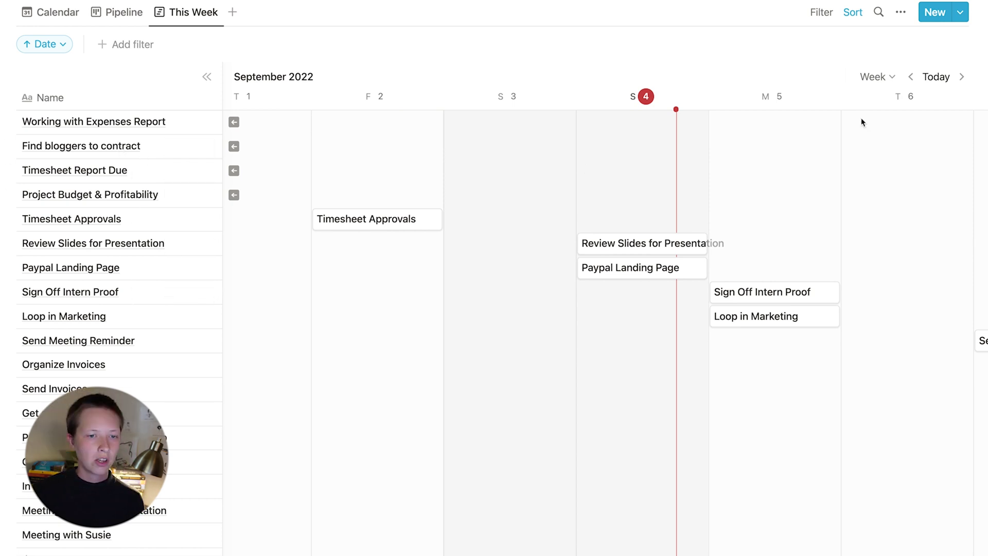
Hide Name and show Status on the This Week timeline cards
left_click(901, 11)
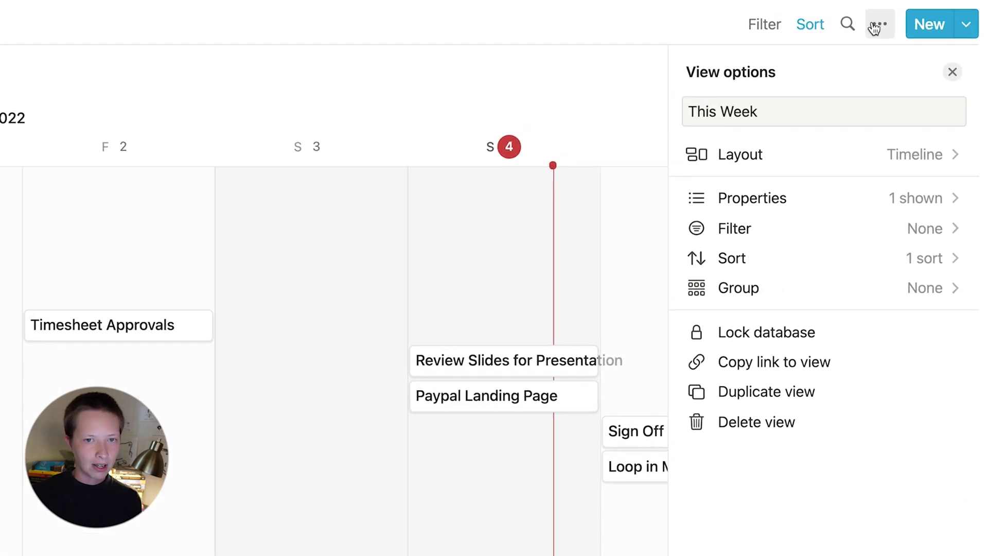
left_click(796, 209)
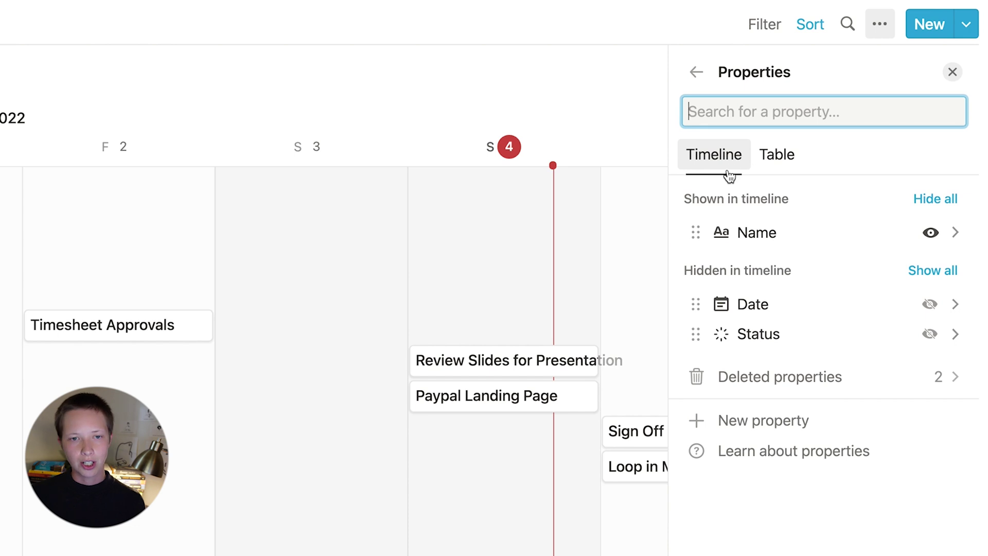
left_click(770, 161)
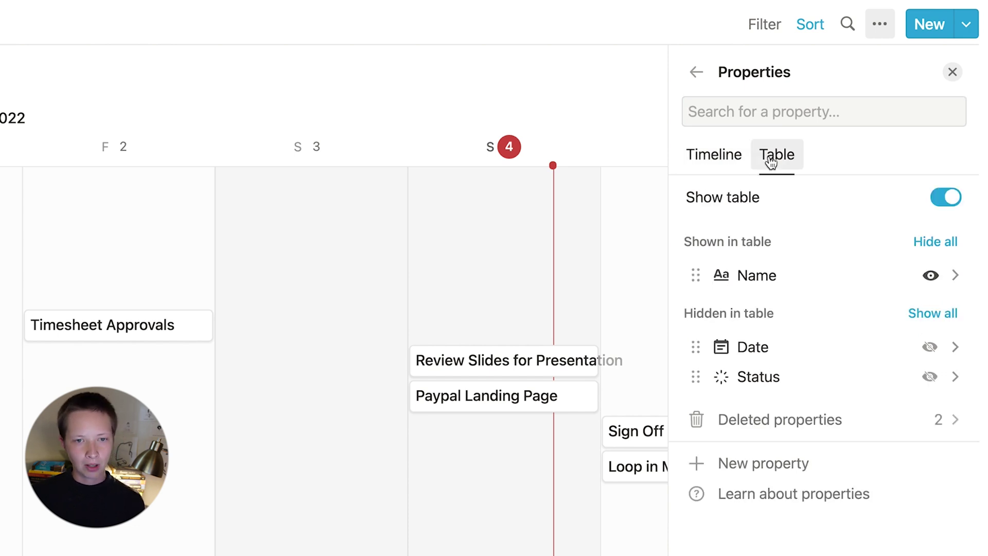
left_click(728, 161)
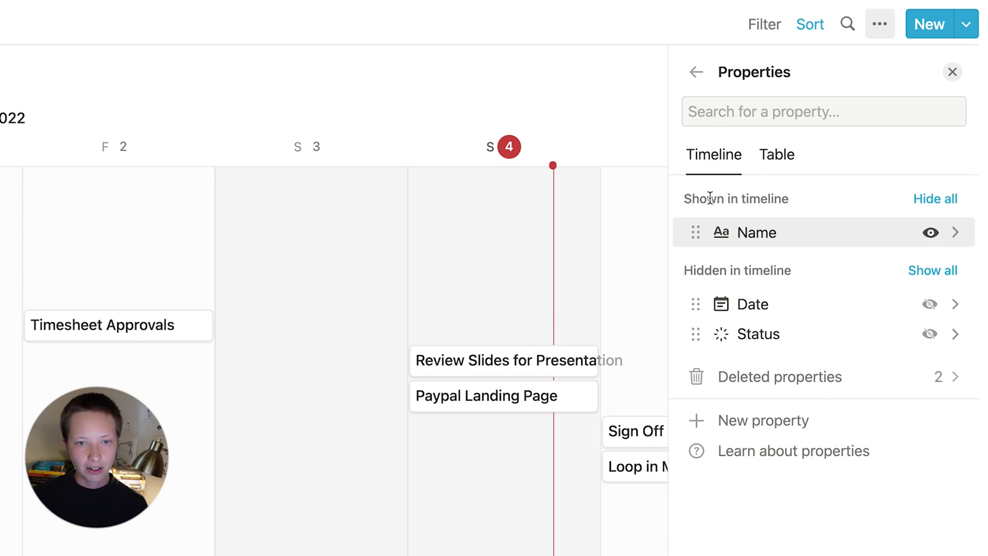
left_click(930, 232)
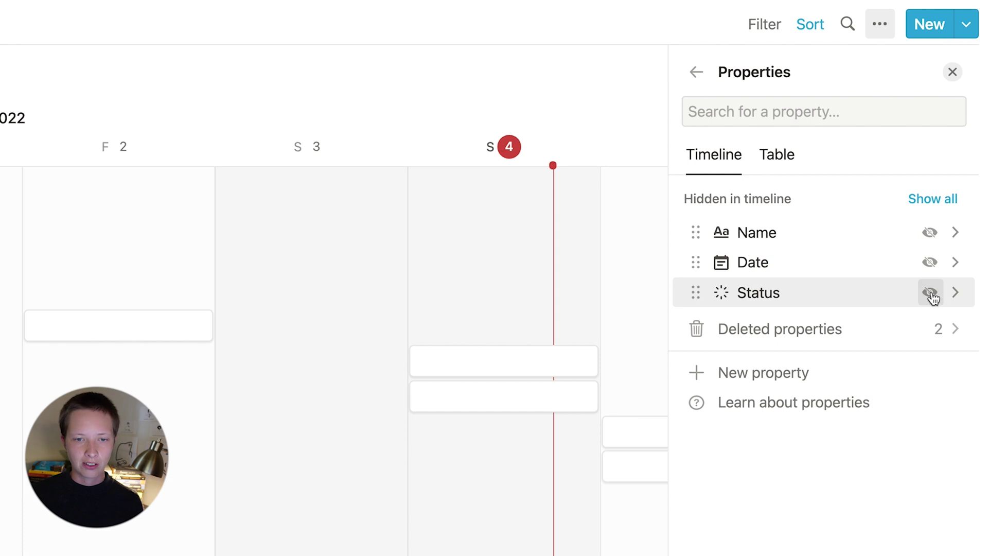
left_click(930, 295)
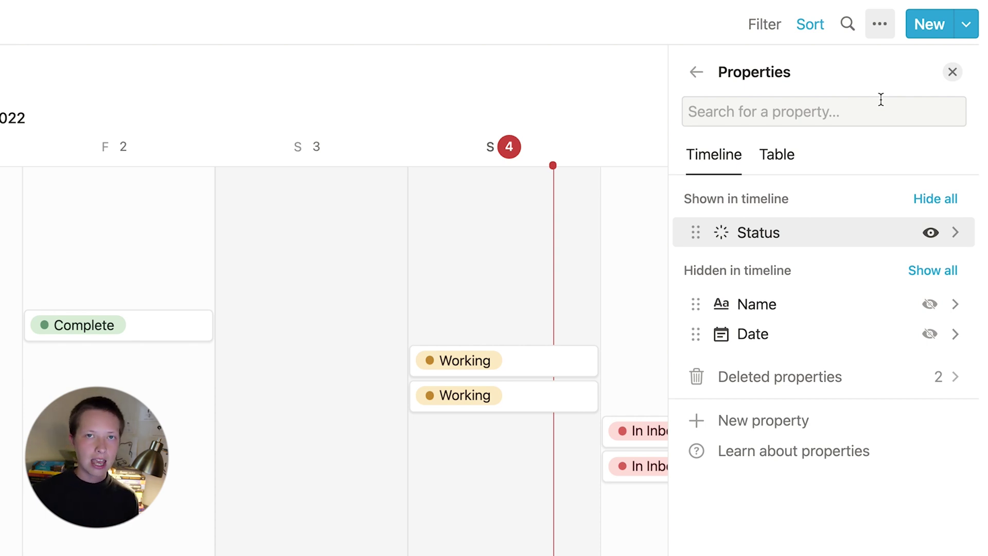
left_click(696, 73)
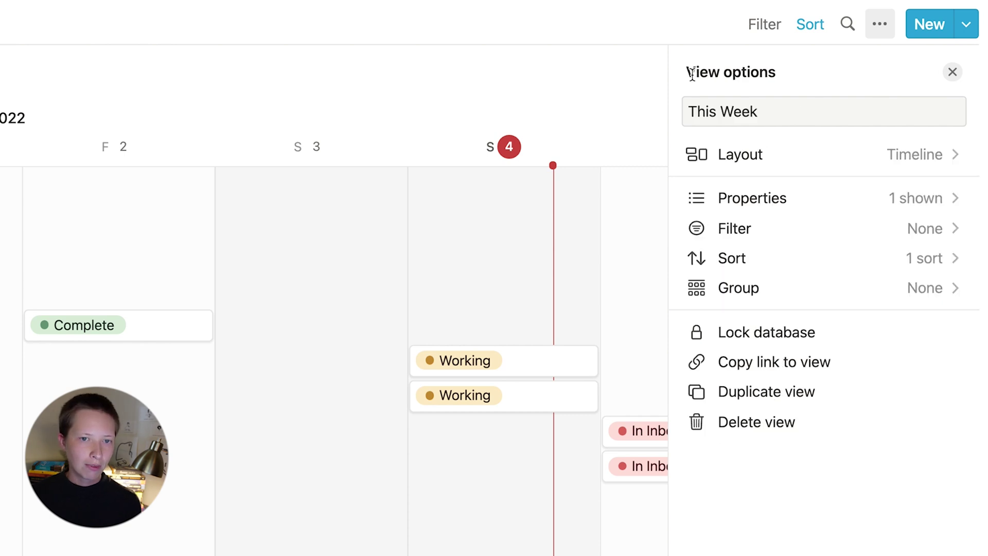
left_click(953, 72)
scroll(450, 332, "left", 3)
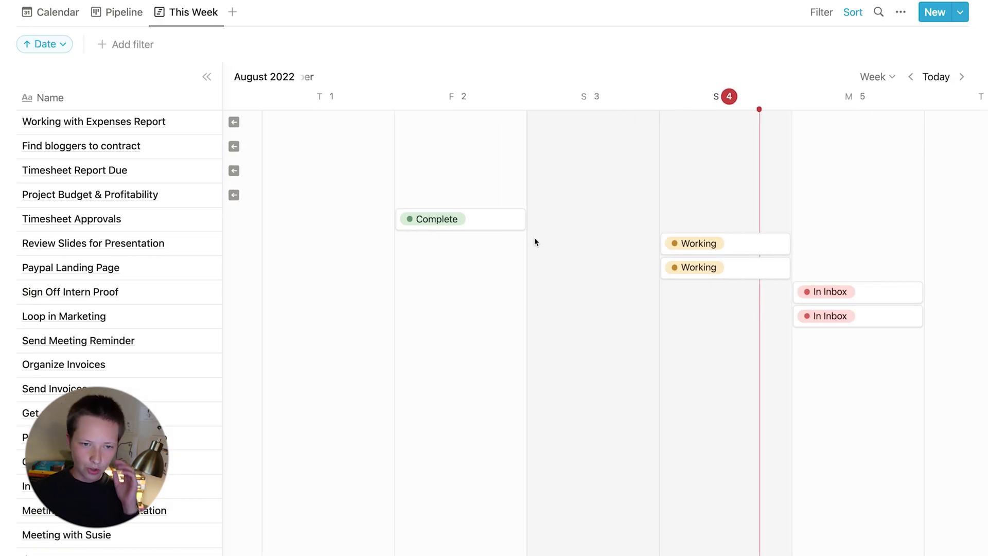
Open Timesheet Approvals in side peek and add a Formula property named Week
left_click(470, 222)
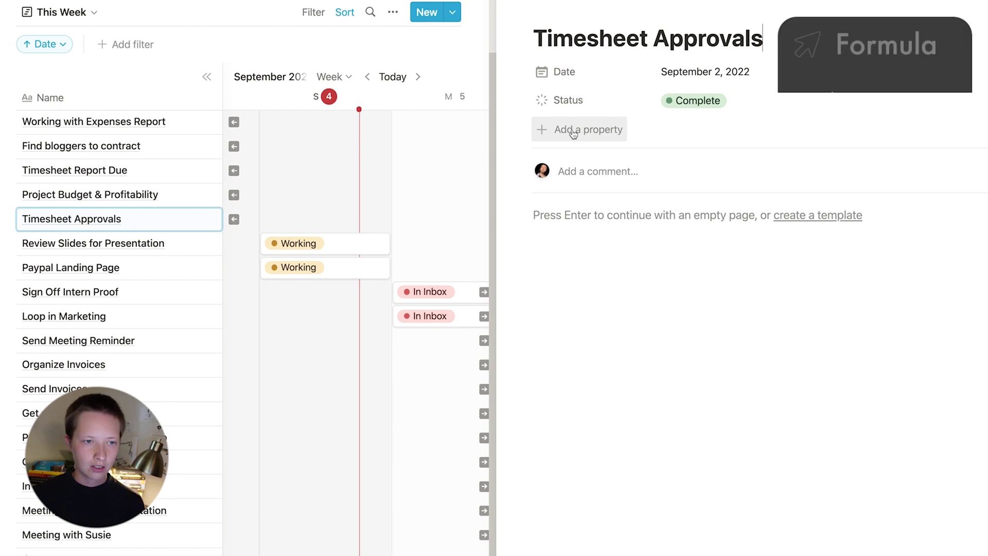
left_click(573, 131)
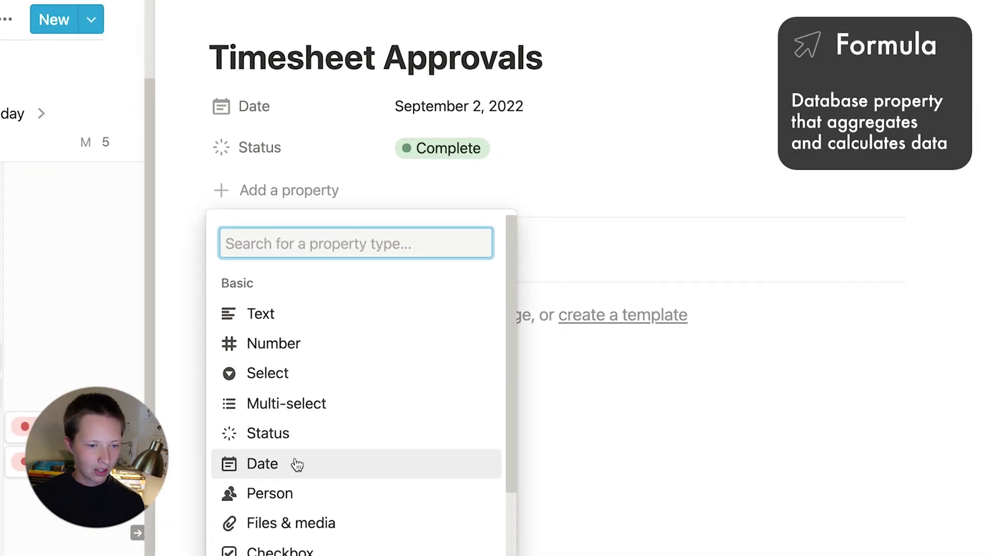
scroll(594, 317, "down", 5)
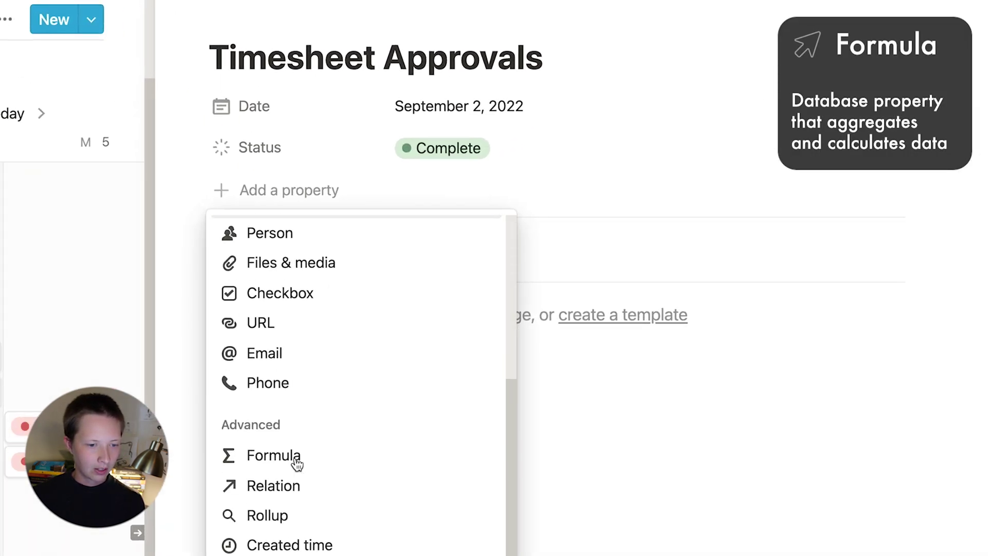
left_click(329, 467)
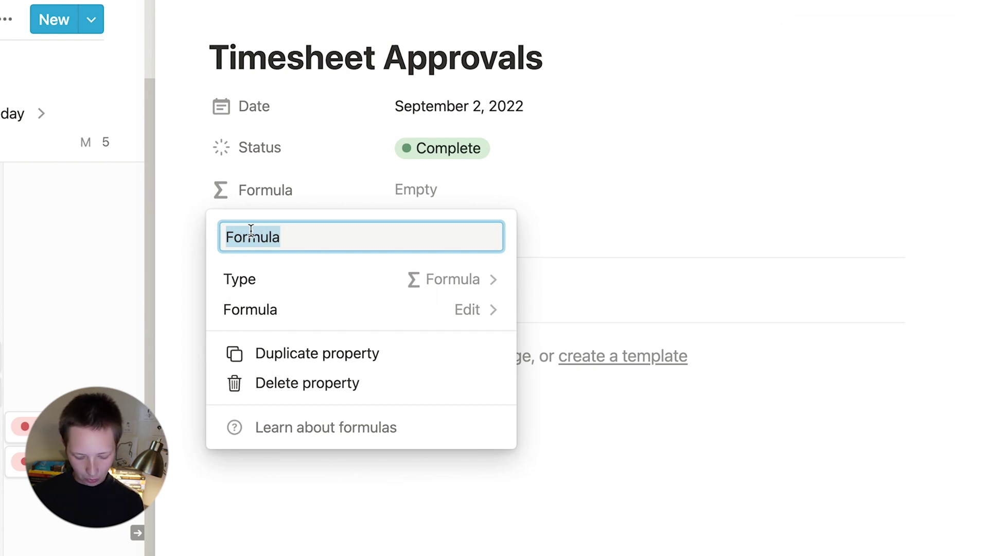
type("Week")
left_click(545, 232)
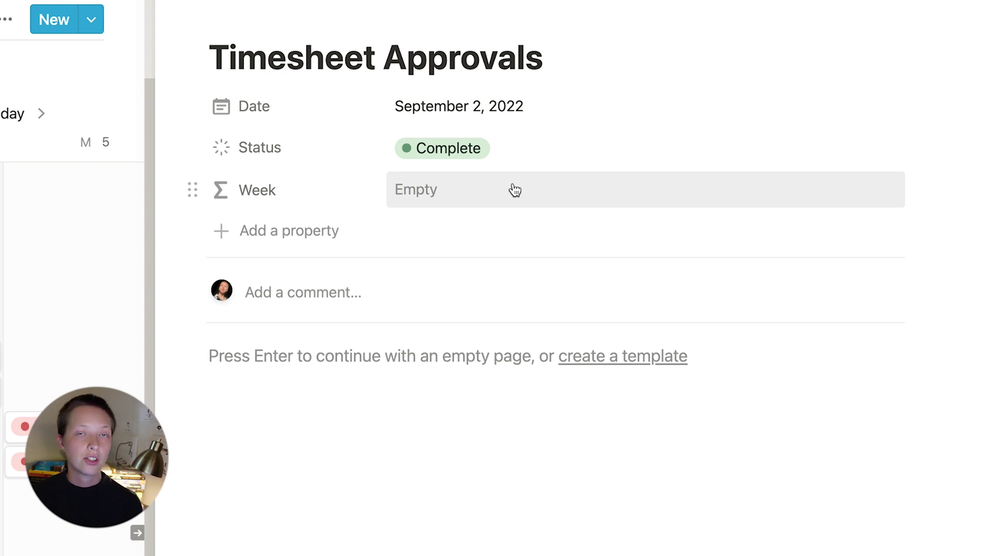
Begin the Week formula with if(formatDate(prop("Date"), "W") followed by a comparison
left_click(514, 190)
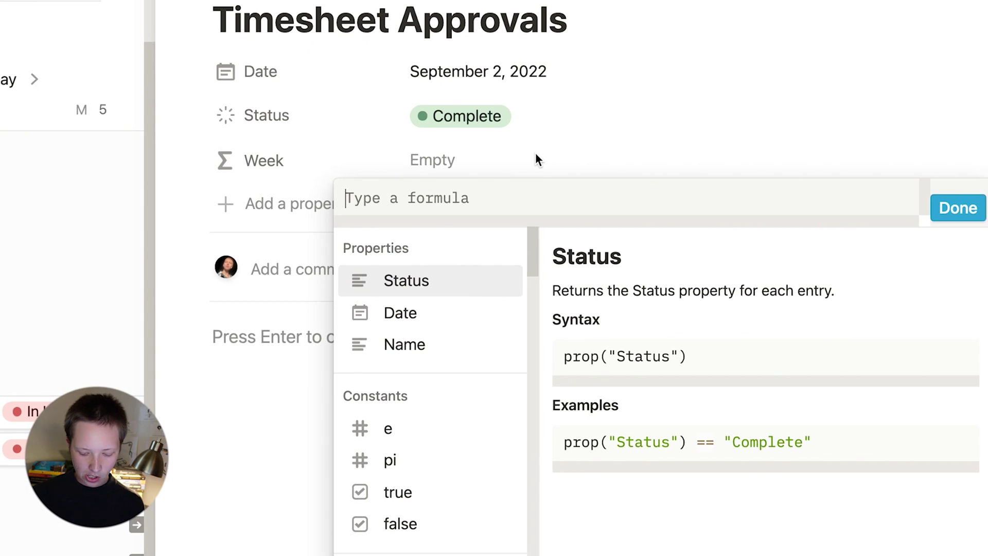
type("if")
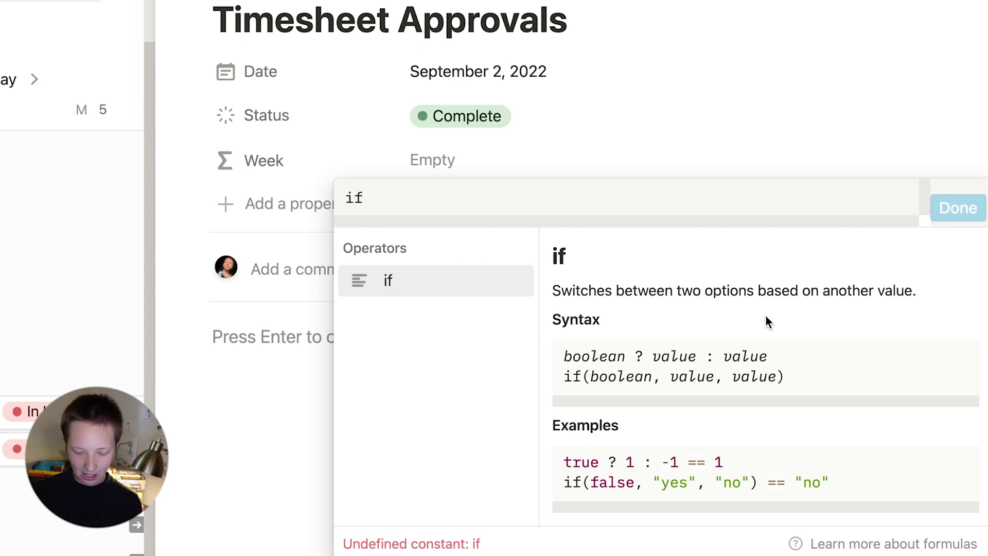
type("(")
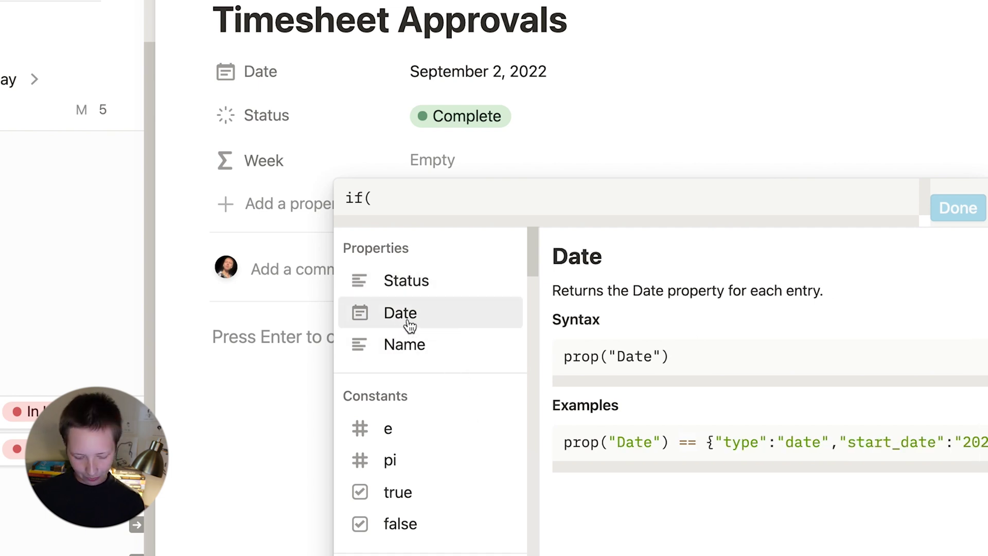
type("form")
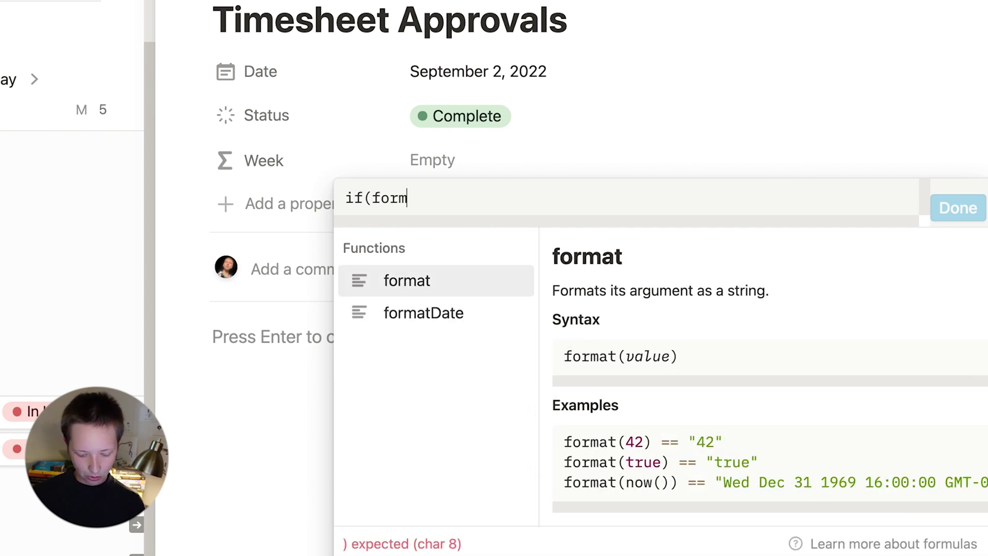
type("atDate")
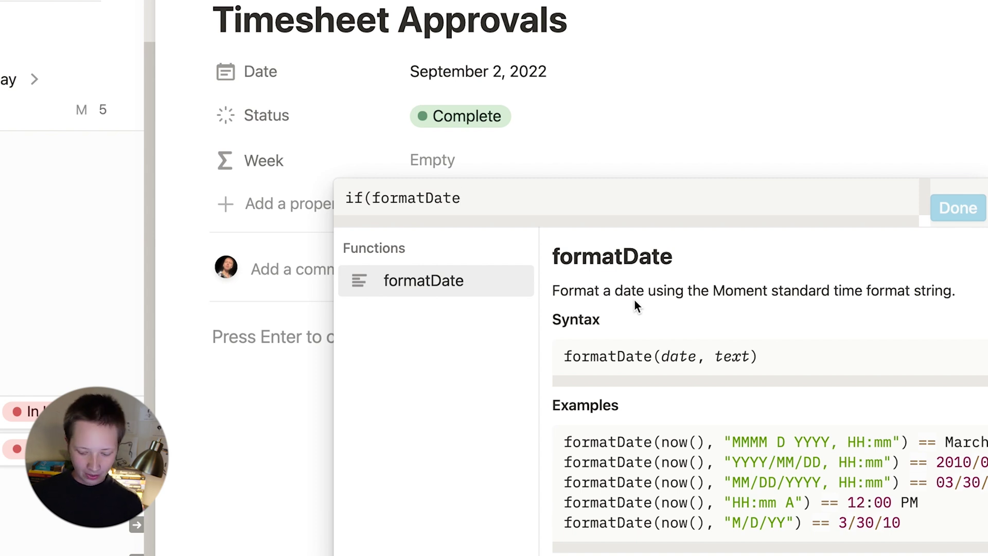
type("()")
key("Left")
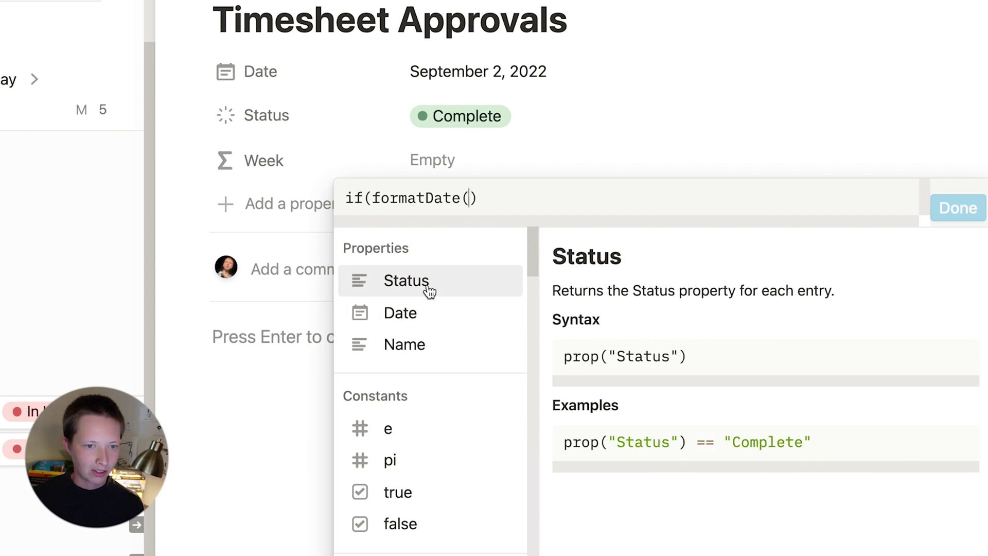
left_click(471, 317)
type(", ")
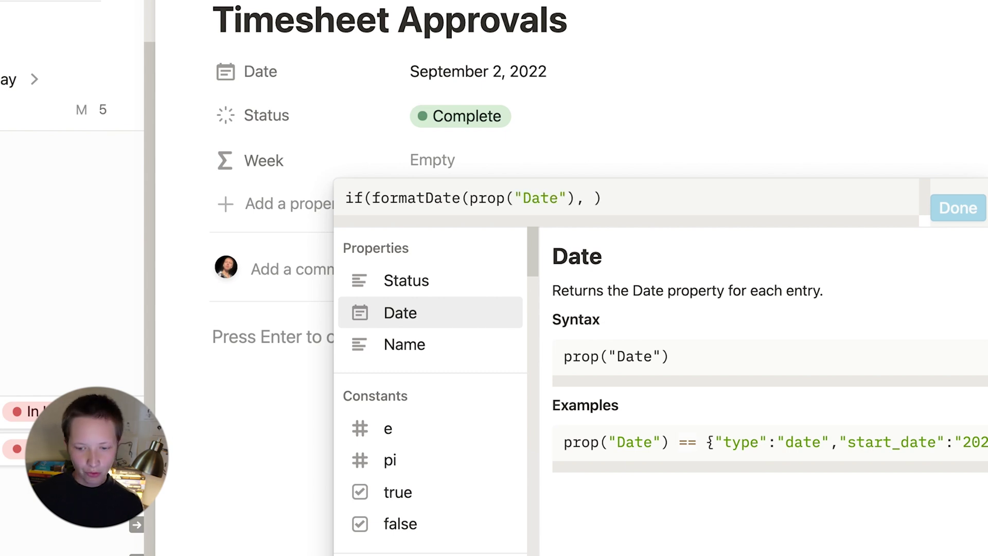
type("\"")
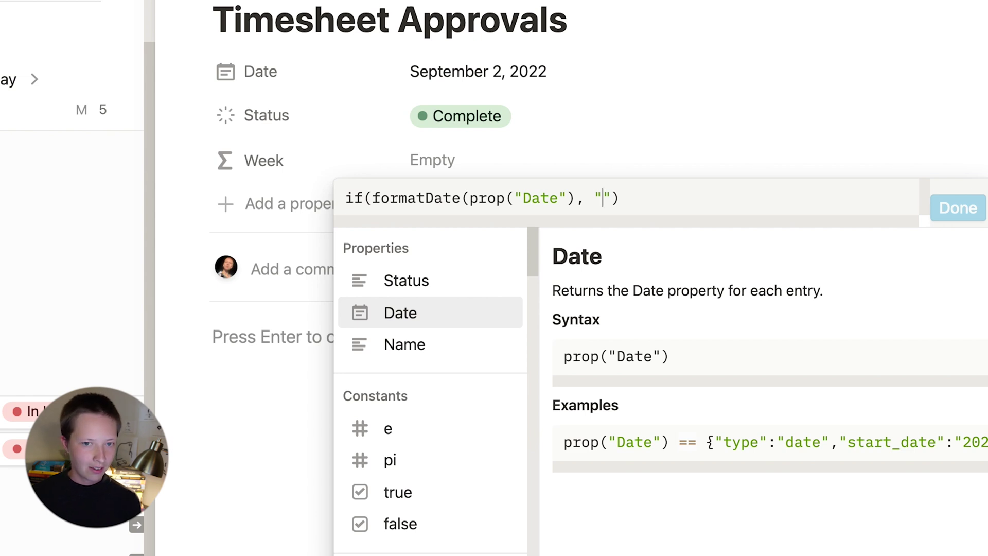
type("W")
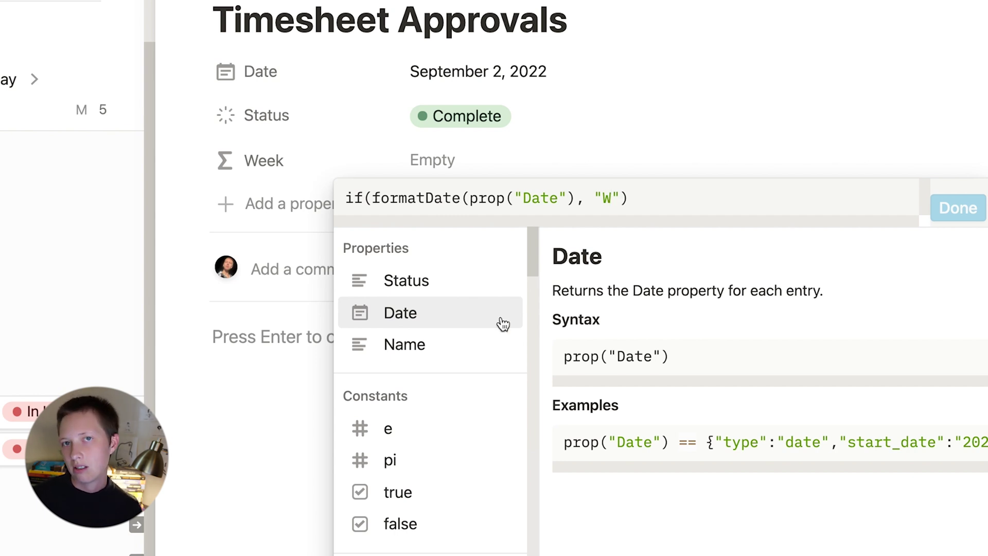
type("\" ")
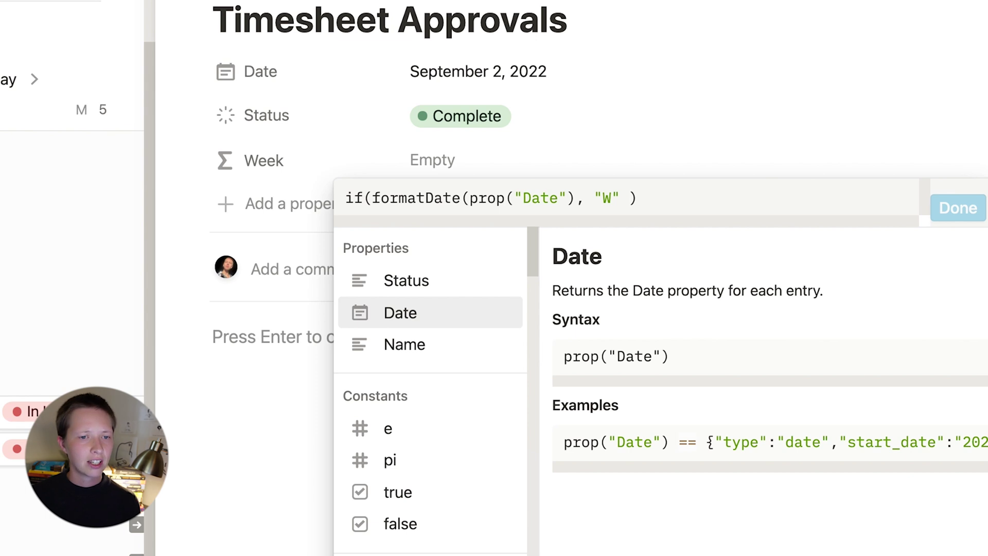
type("==")
Duplicate the formatDate(prop("Date"), "W") expression after the == comparison
key("BackSpace")
key("BackSpace")
key("BackSpace")
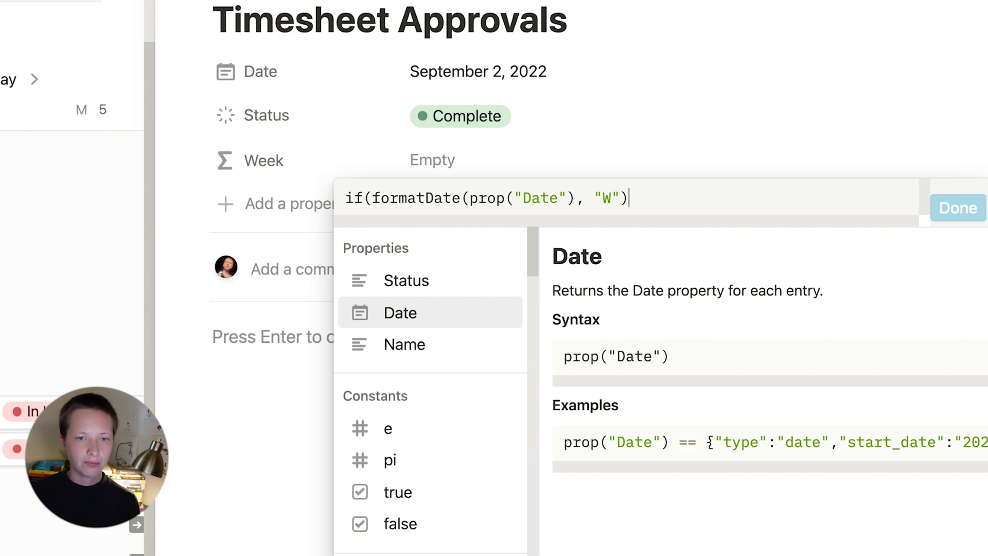
type("==")
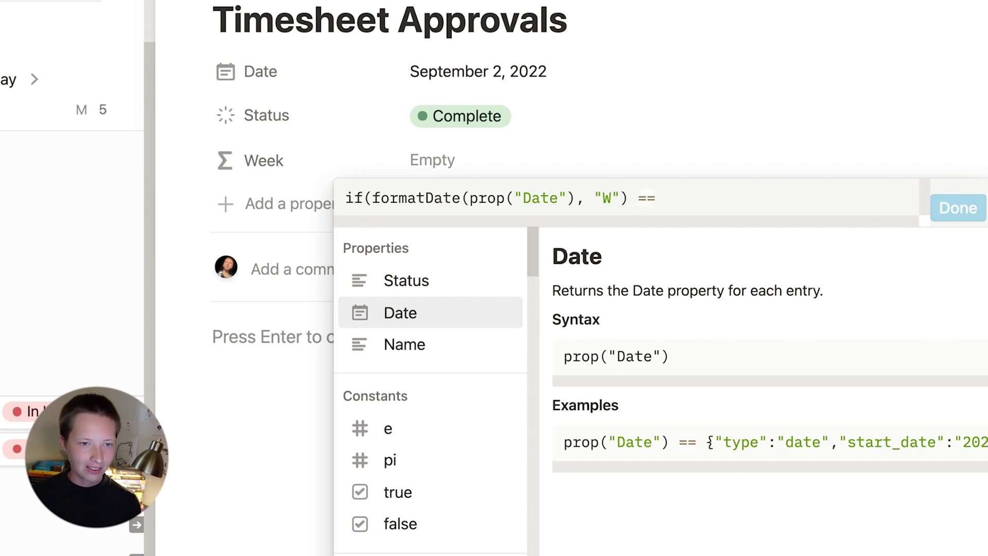
left_click_drag(372, 198, 629, 199)
key("ctrl+c")
left_click(708, 205)
key("ctrl+v")
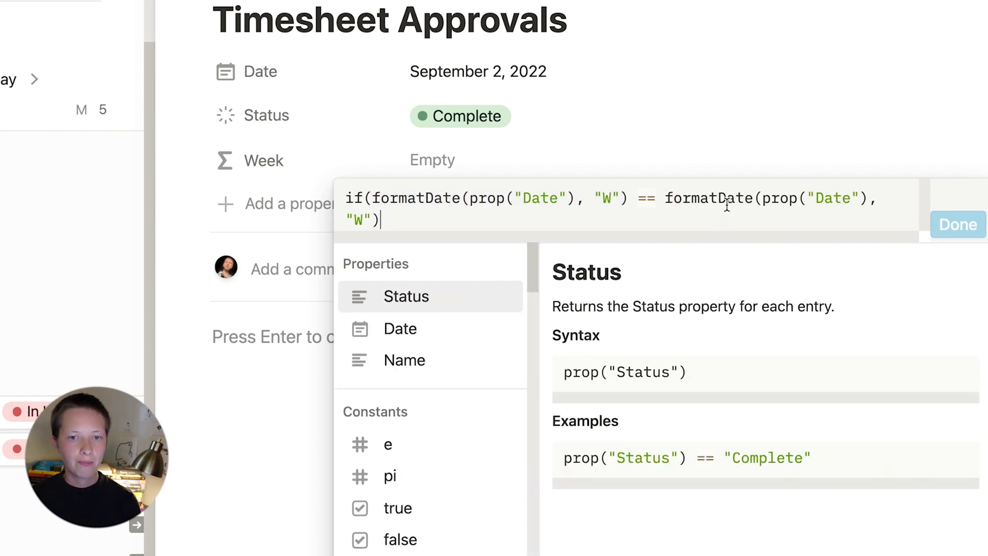
Replace Date with now() in the copy, add "This Week" and "" results, and save
left_click_drag(762, 201, 870, 199)
key("BackSpace")
type("now(")
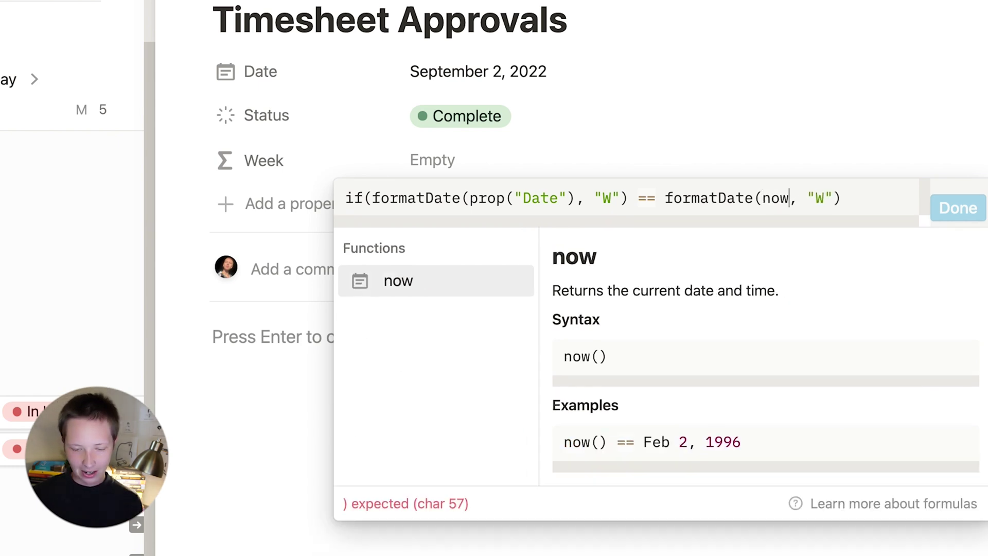
type(")")
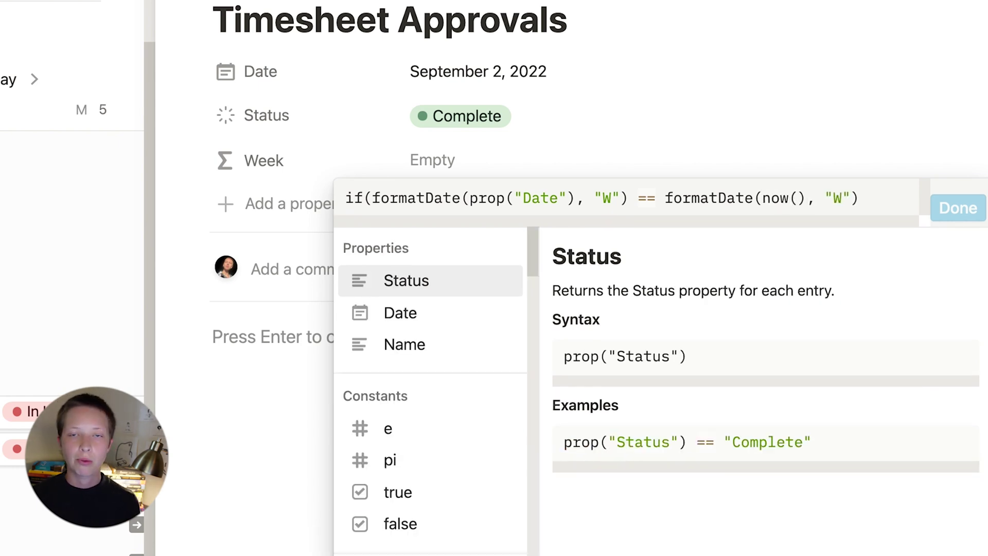
left_click(867, 201)
type(", \"")
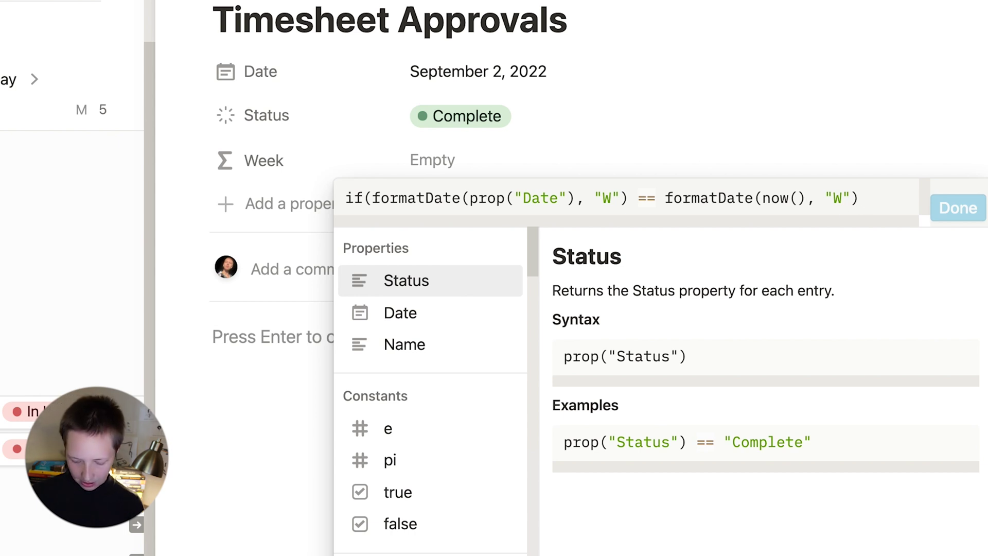
type("This We")
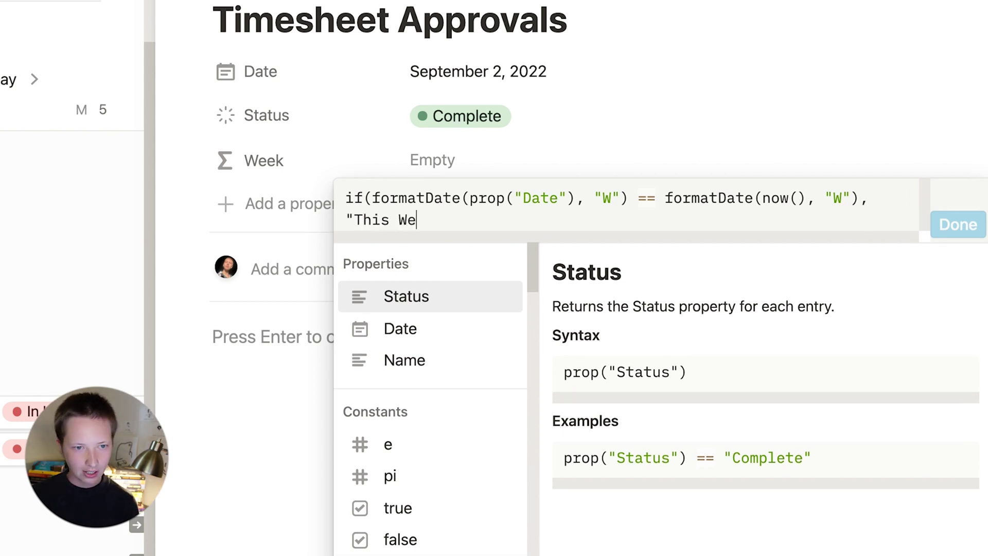
type("ek\" ")
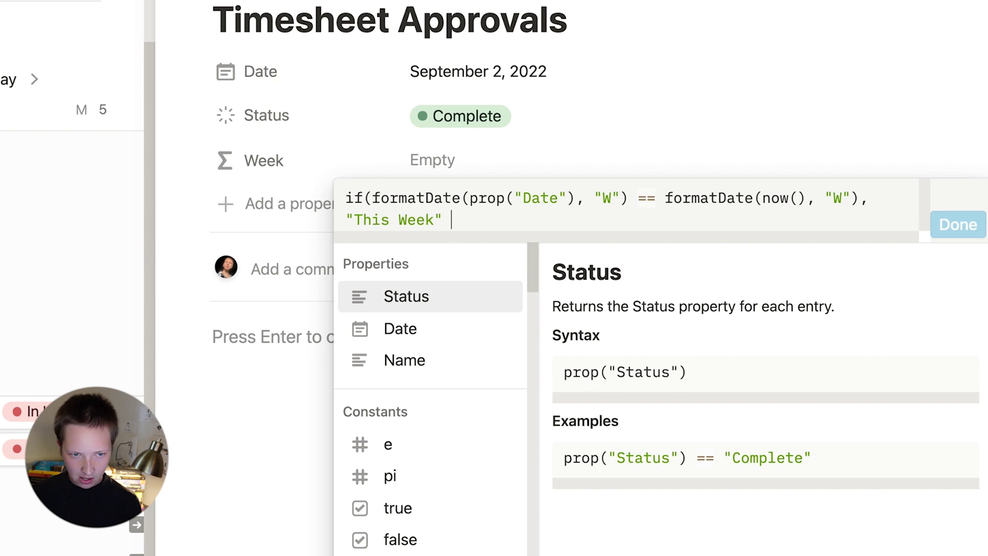
type(", \"\")")
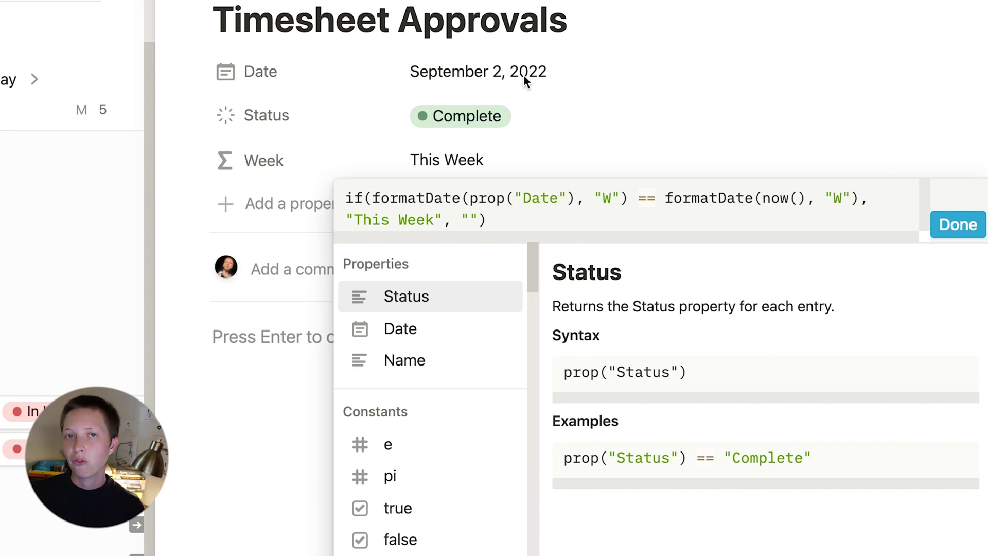
left_click(956, 231)
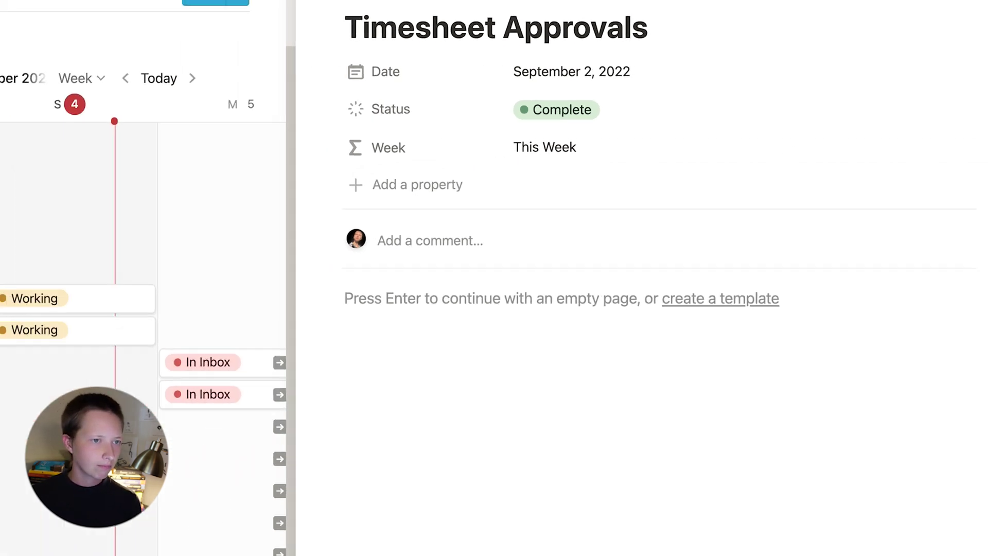
key("Escape")
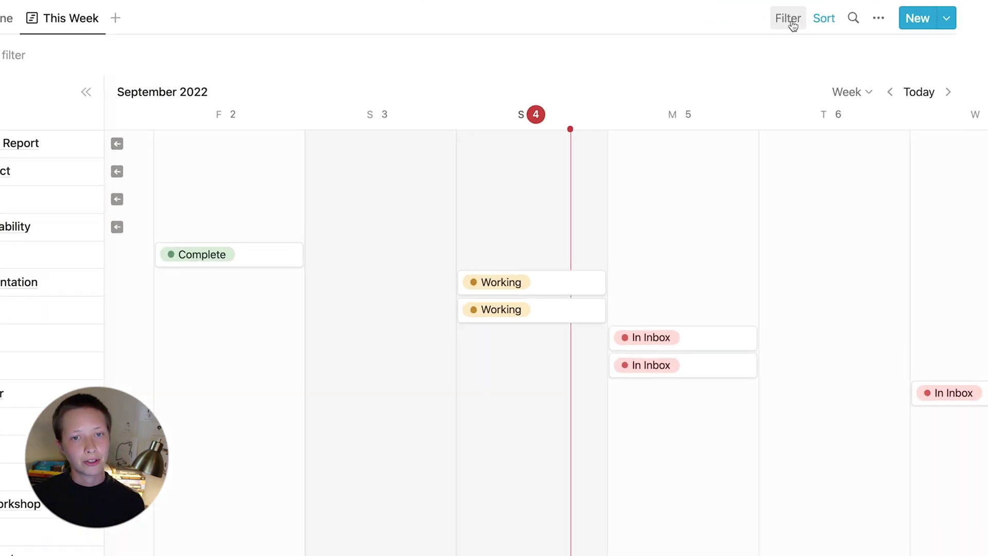
left_click(792, 22)
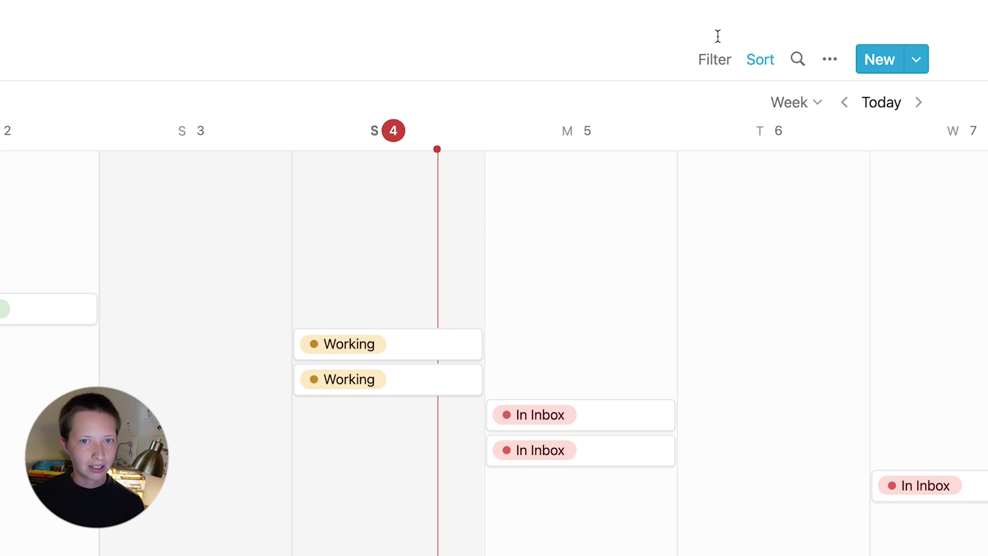
left_click(718, 62)
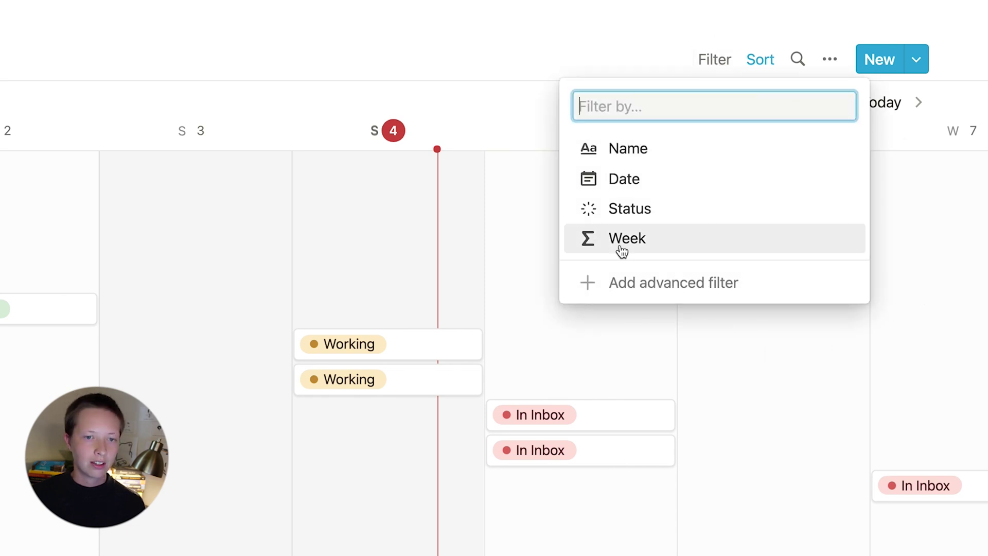
left_click(682, 241)
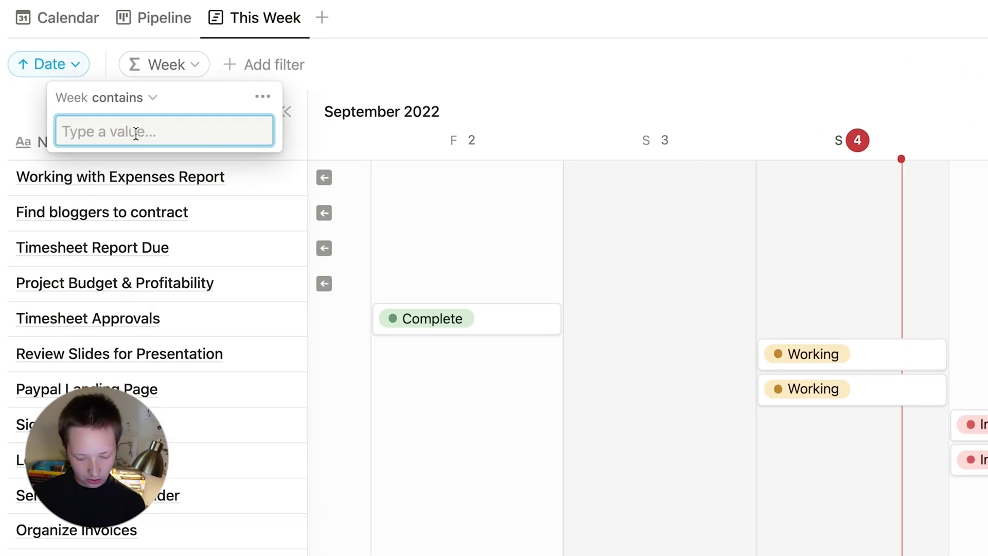
type("This We")
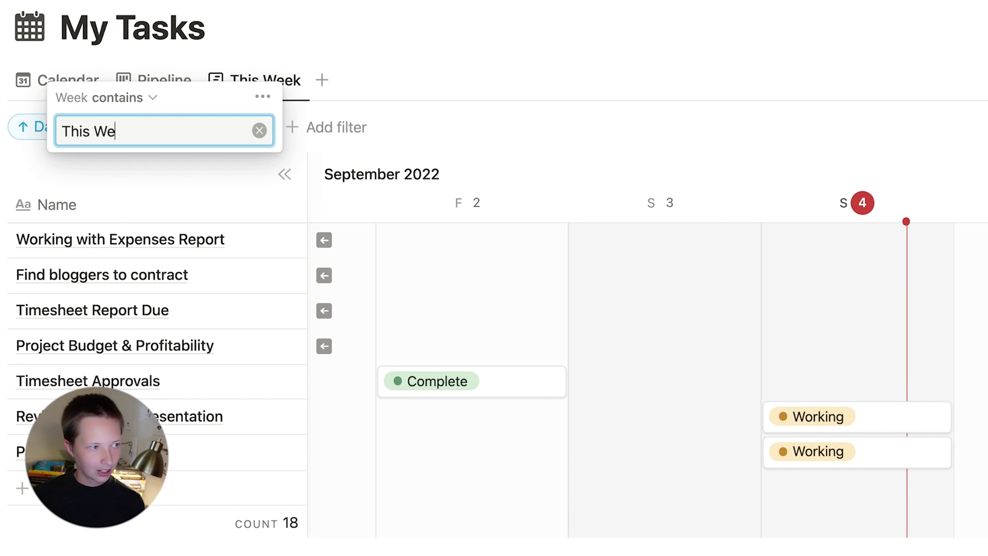
type("ek")
left_click(674, 37)
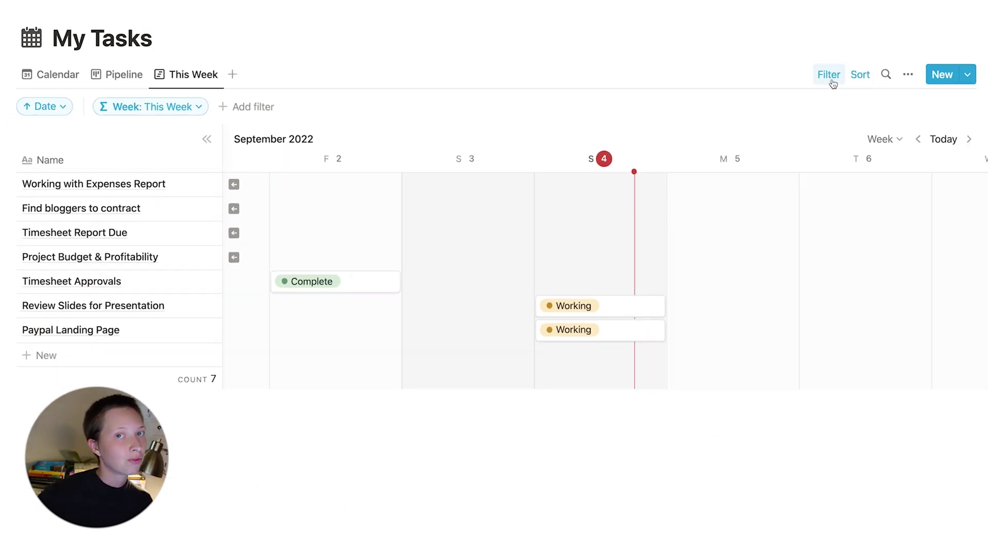
left_click(832, 82)
scroll(626, 283, "left", 5)
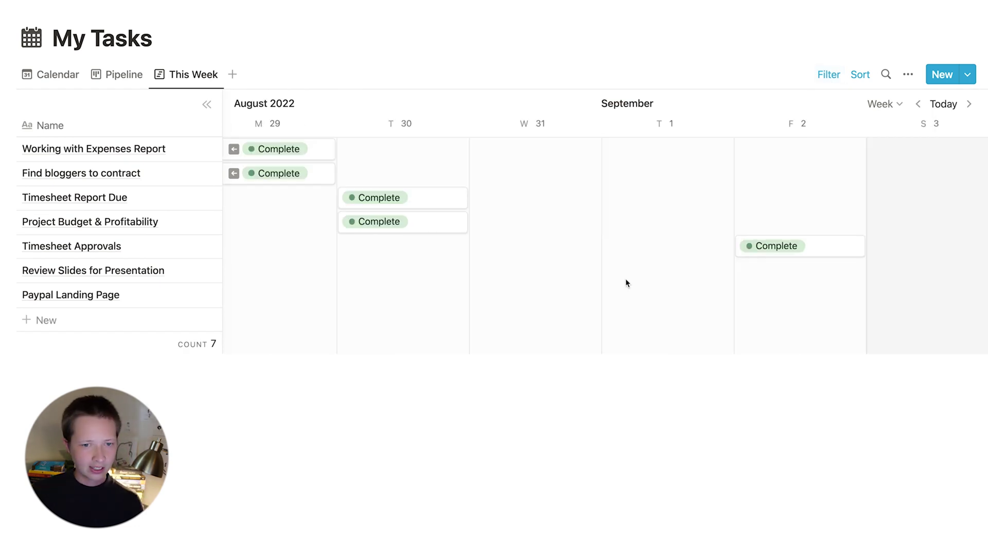
scroll(626, 283, "right", 5)
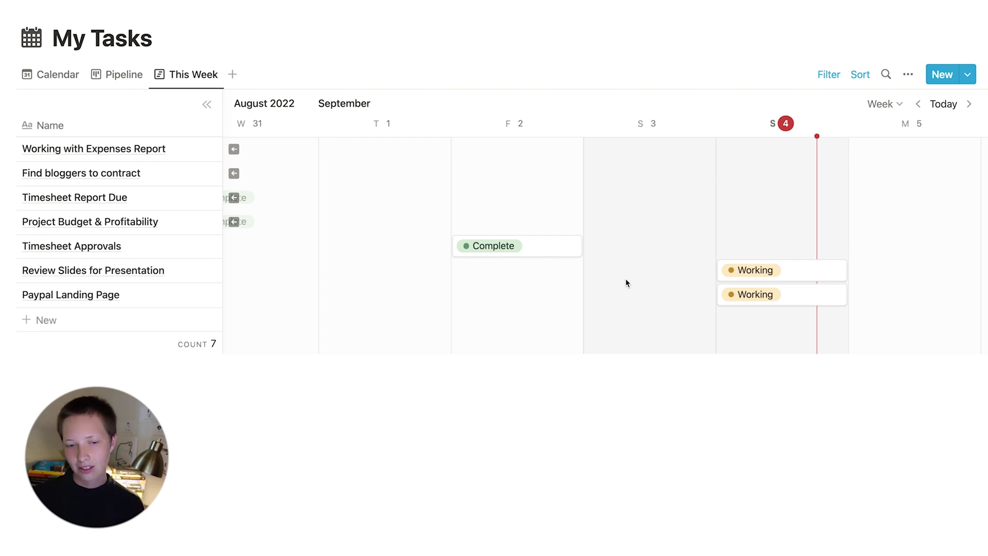
scroll(655, 246, "left", 6)
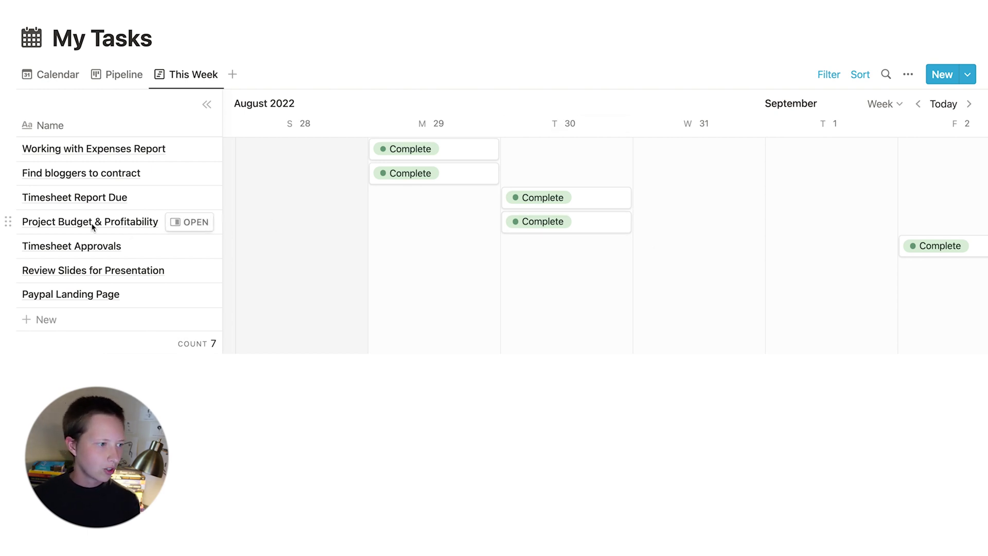
Open Project Budget & Profitability in side peek and add a Formula property named Start Time
left_click(569, 222)
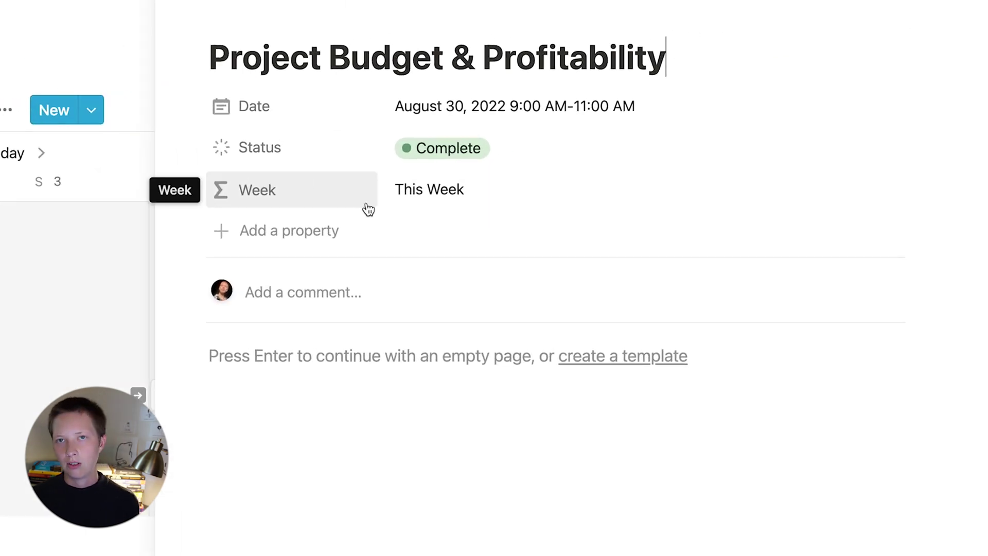
left_click(295, 238)
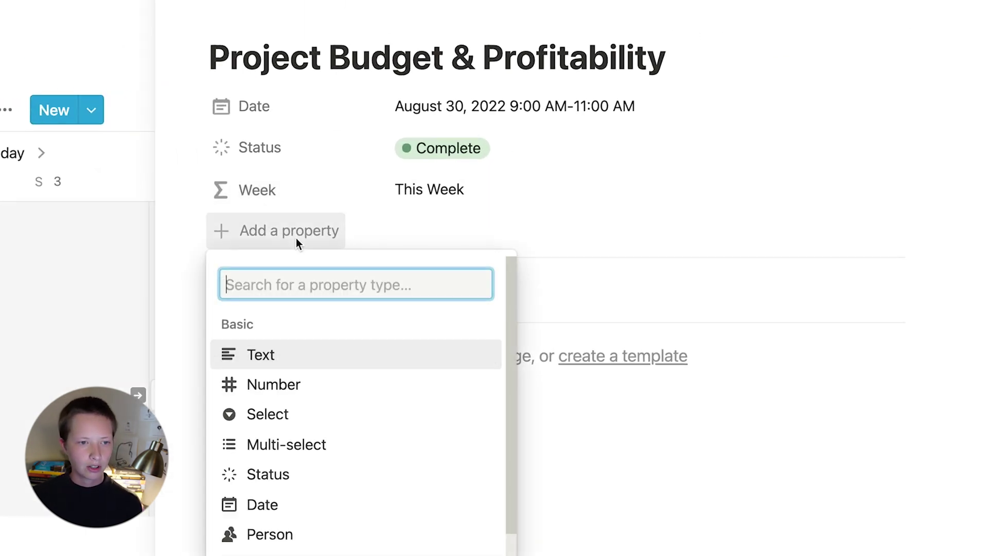
scroll(309, 437, "down", 5)
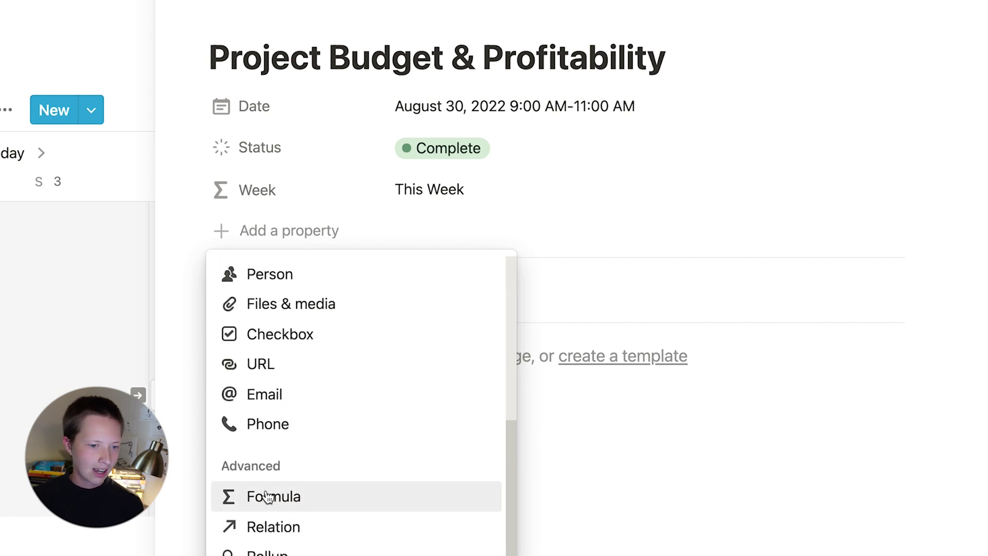
left_click(324, 507)
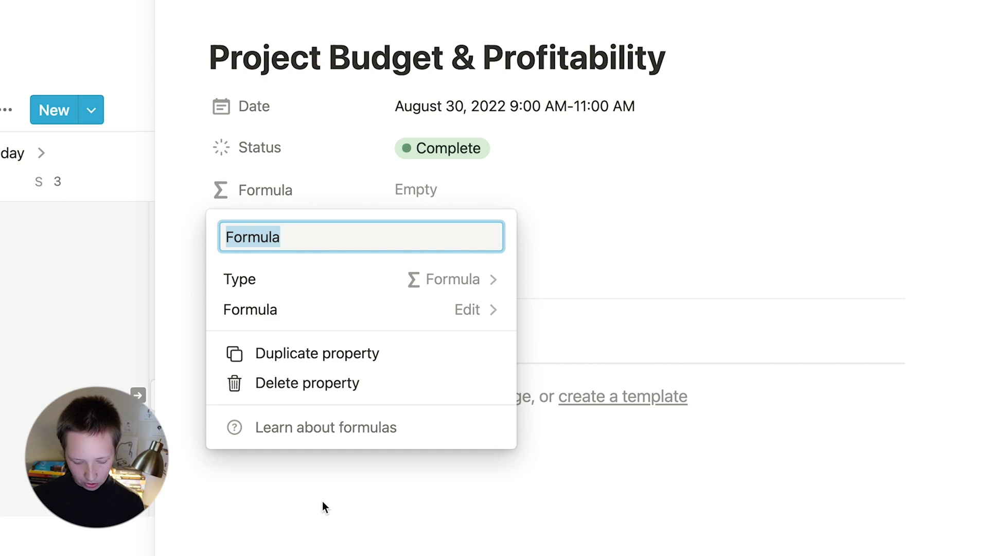
type("Start Tim")
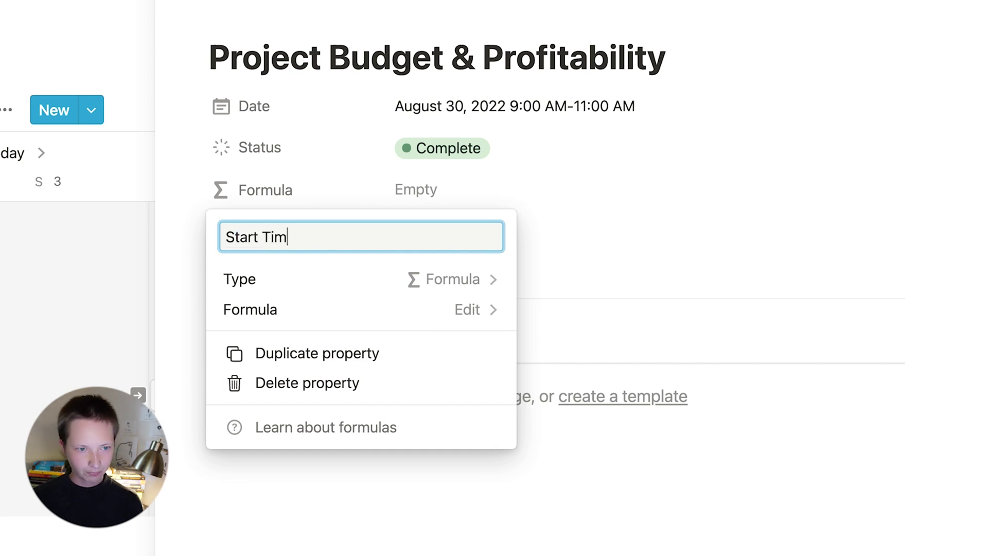
type("e")
left_click(567, 245)
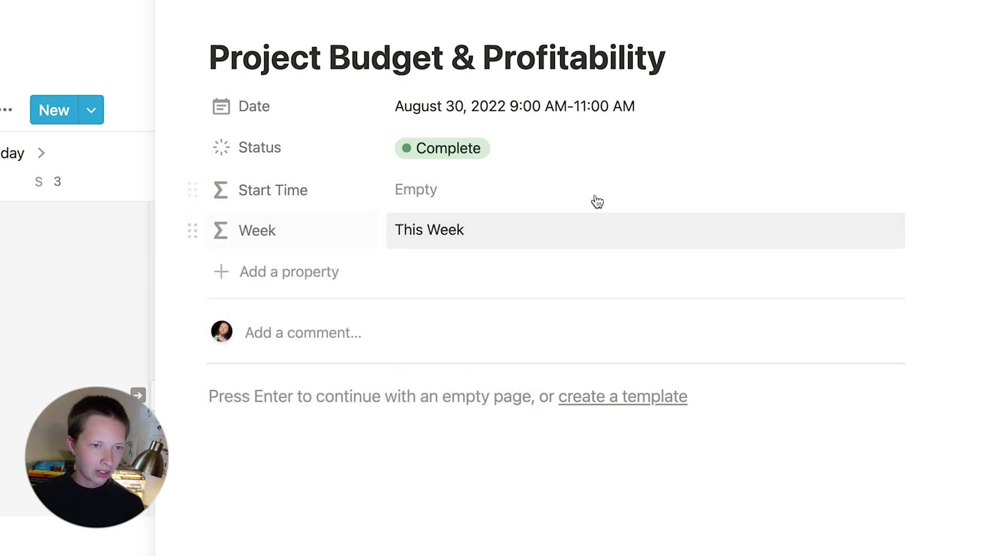
left_click(525, 190)
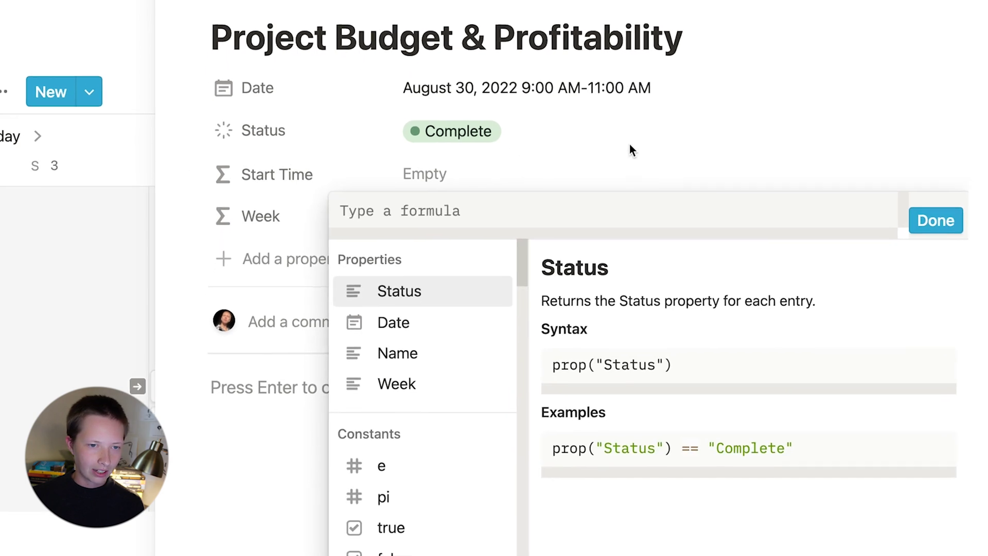
Write the Start Time formula as formatDate(prop("Date"), "LT") so it shows 9:00 AM
type("f")
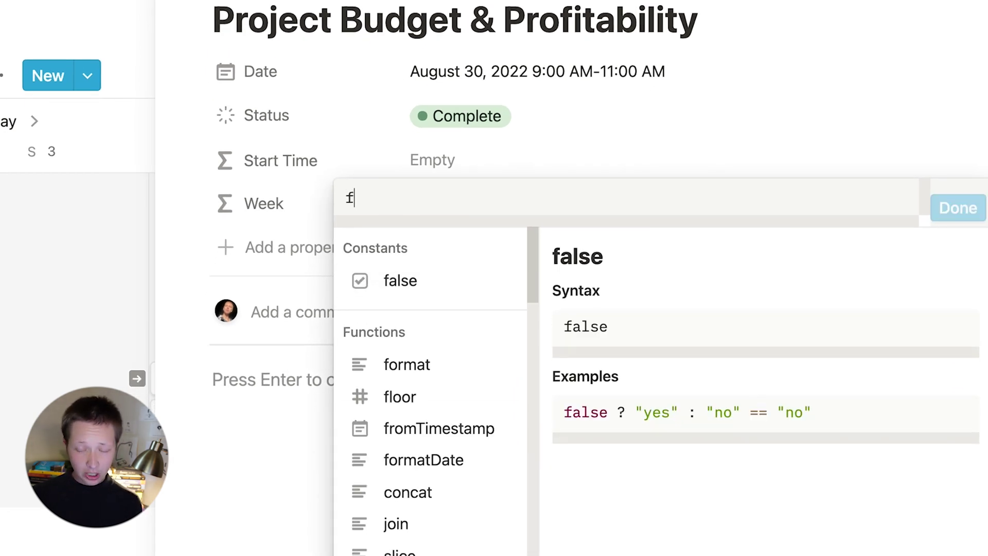
type("ormat")
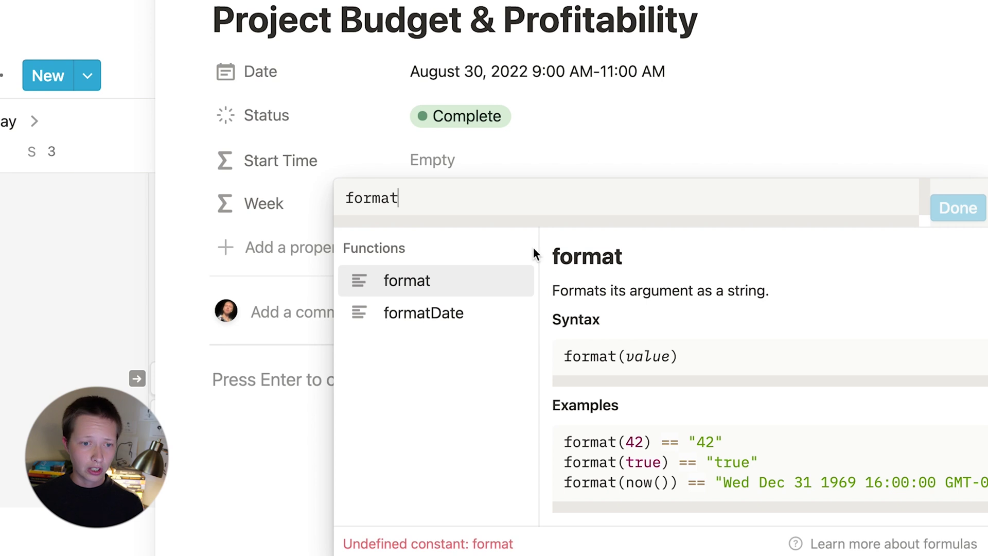
left_click(405, 328)
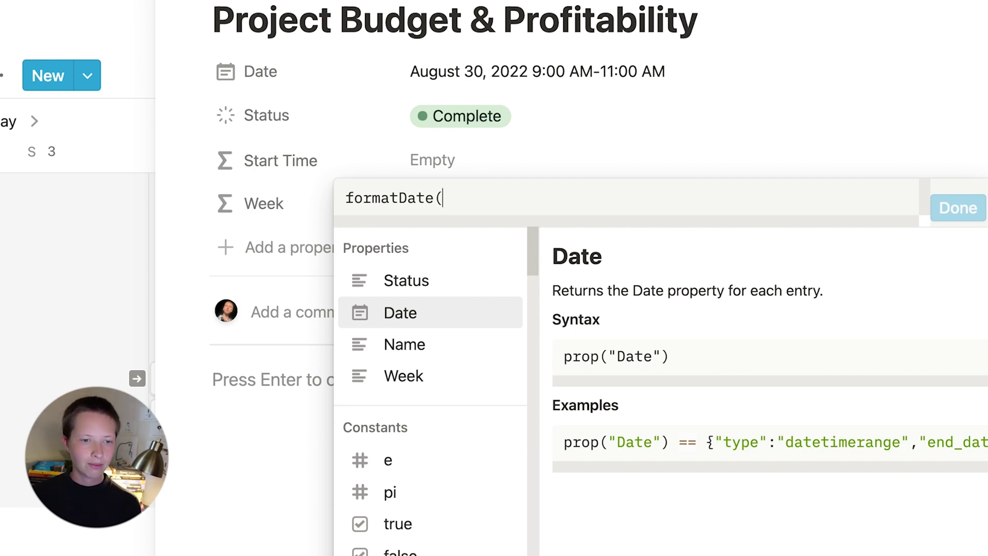
left_click(383, 325)
type(", ")
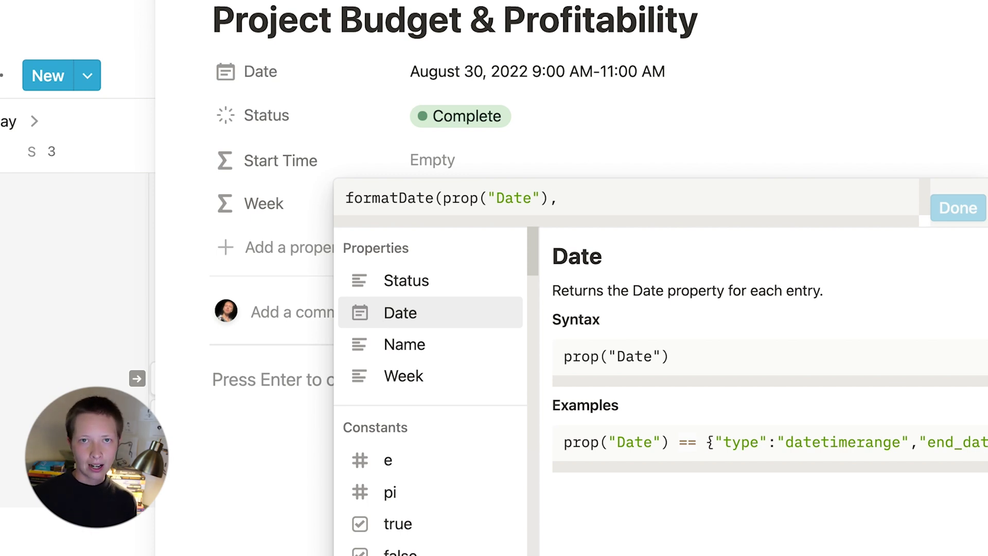
type("\"\"")
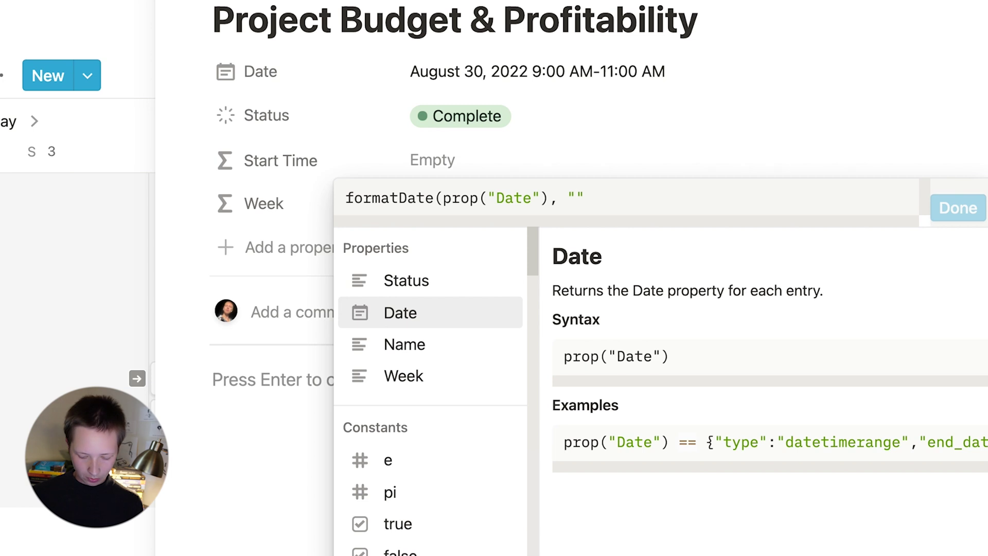
type("LT")
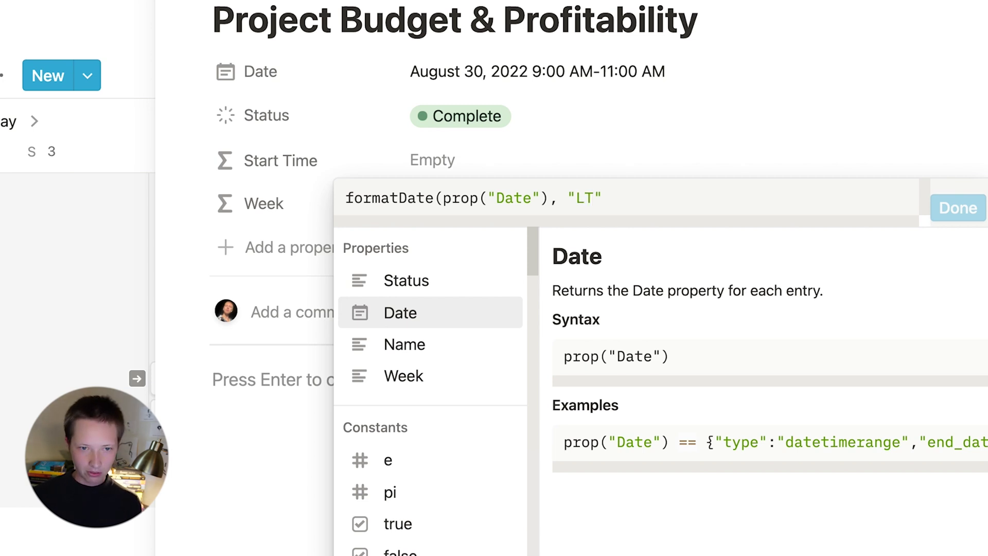
type(")")
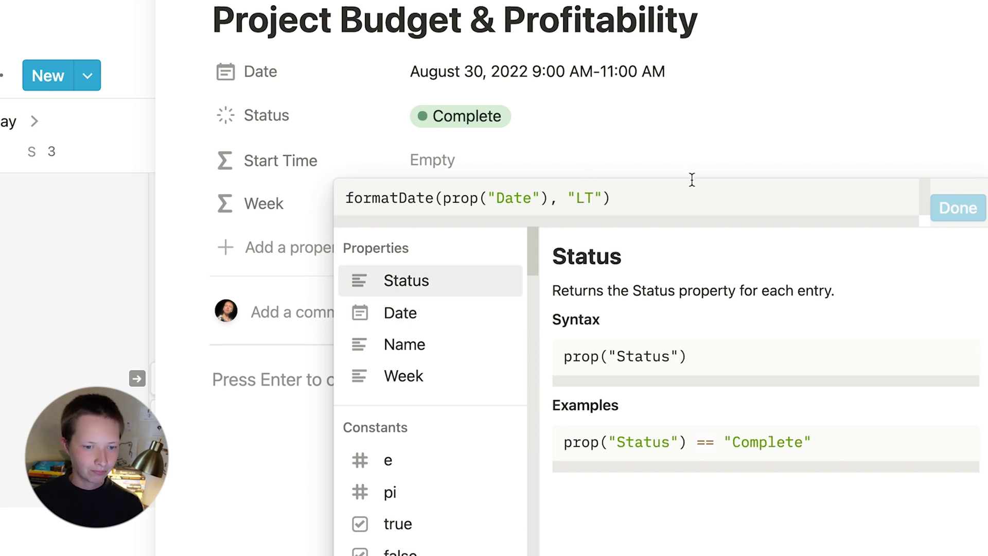
left_click(616, 187)
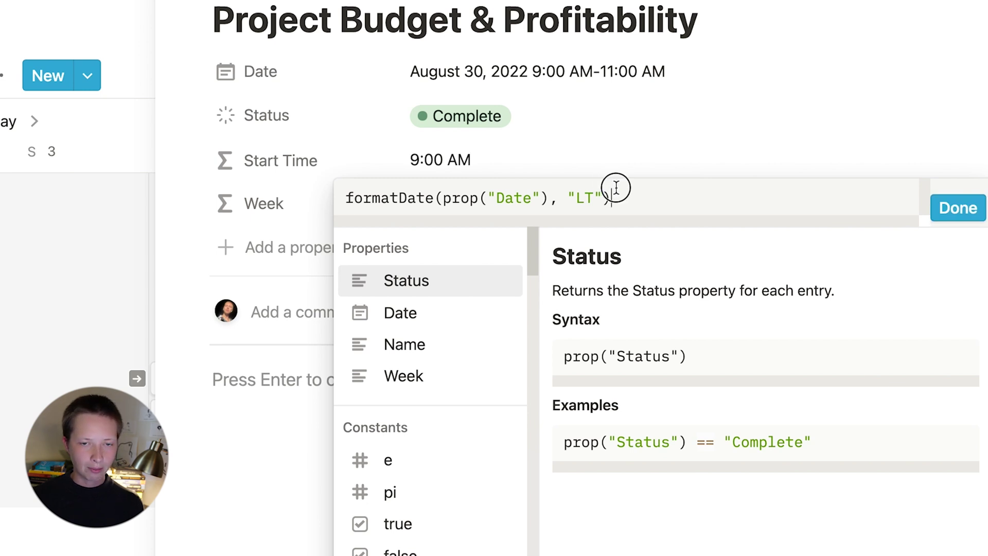
left_click_drag(611, 198, 342, 196)
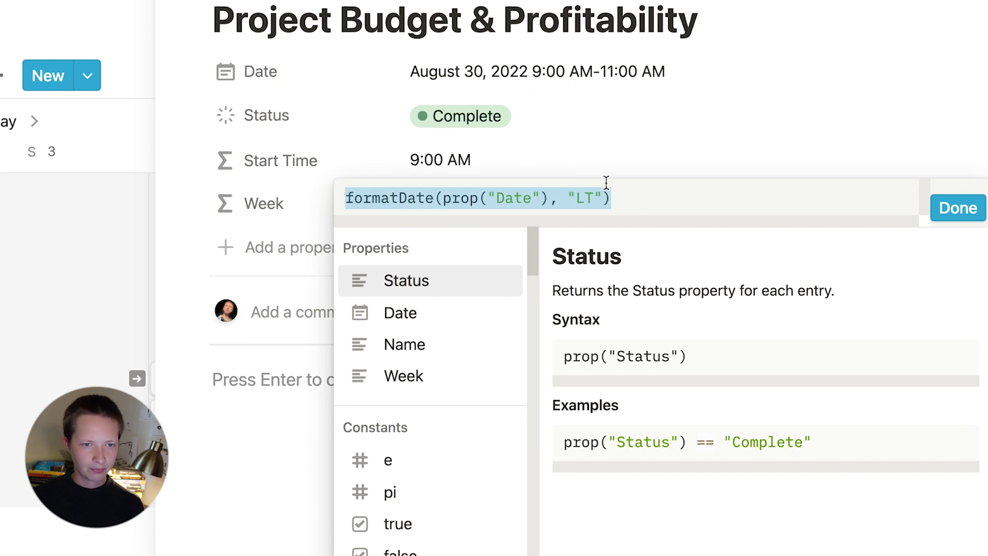
left_click(348, 199)
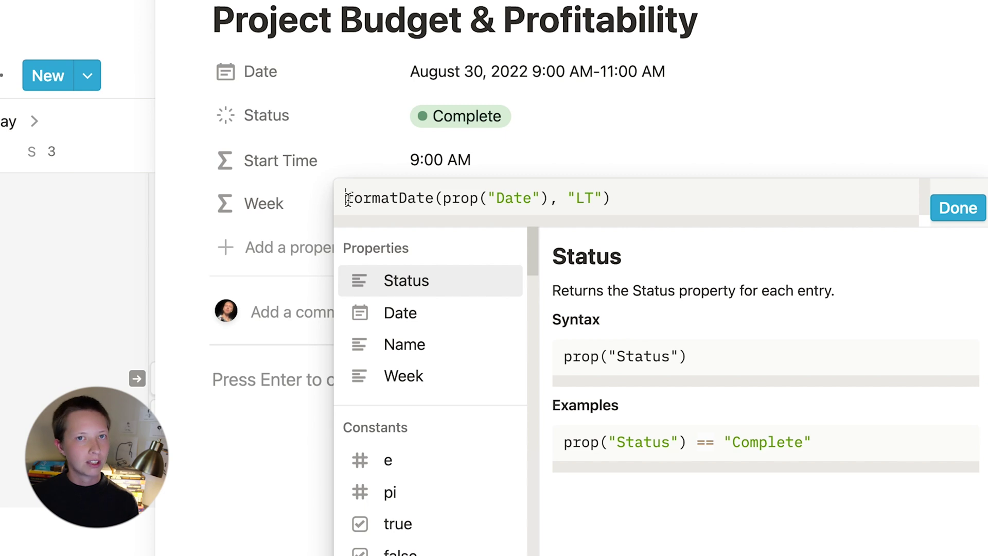
Wrap Start Time in an if() that shows "All Day" for 12:00 AM, otherwise the formatted time
type("if(")
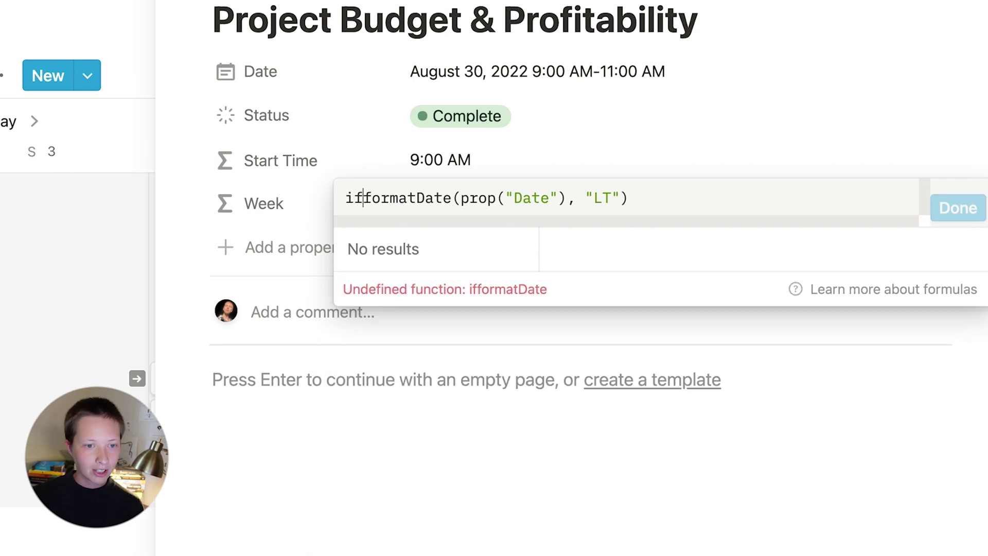
left_click(719, 197)
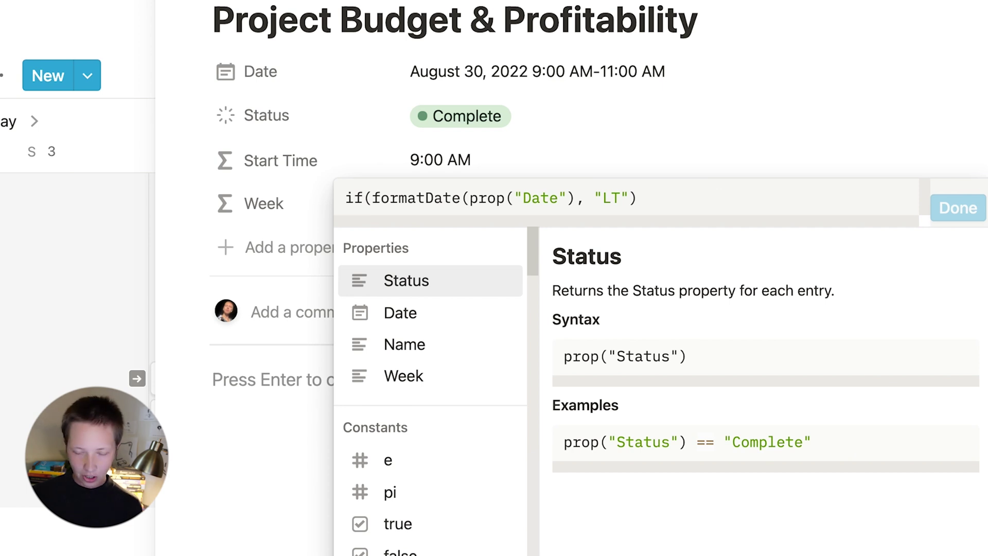
type("== \"")
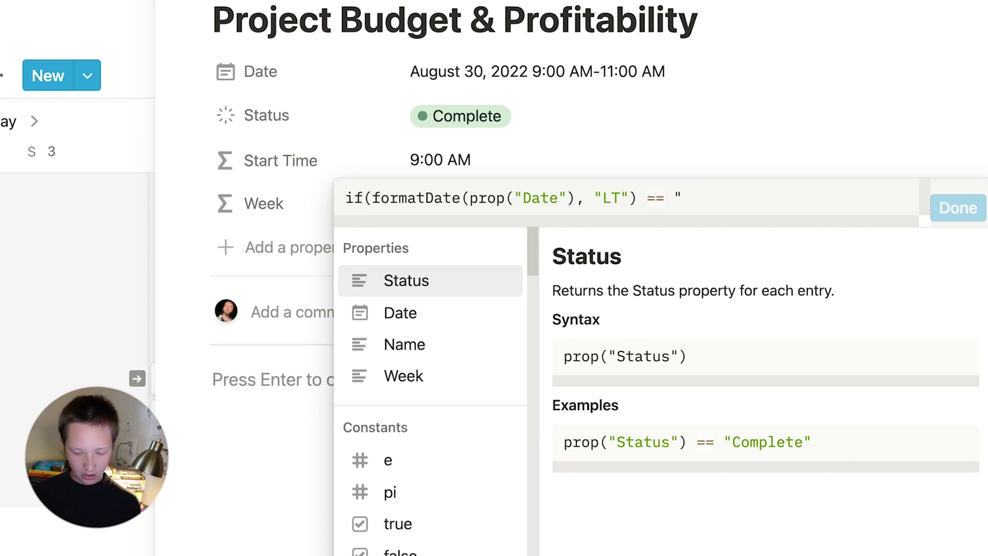
type("12:00 AM\"")
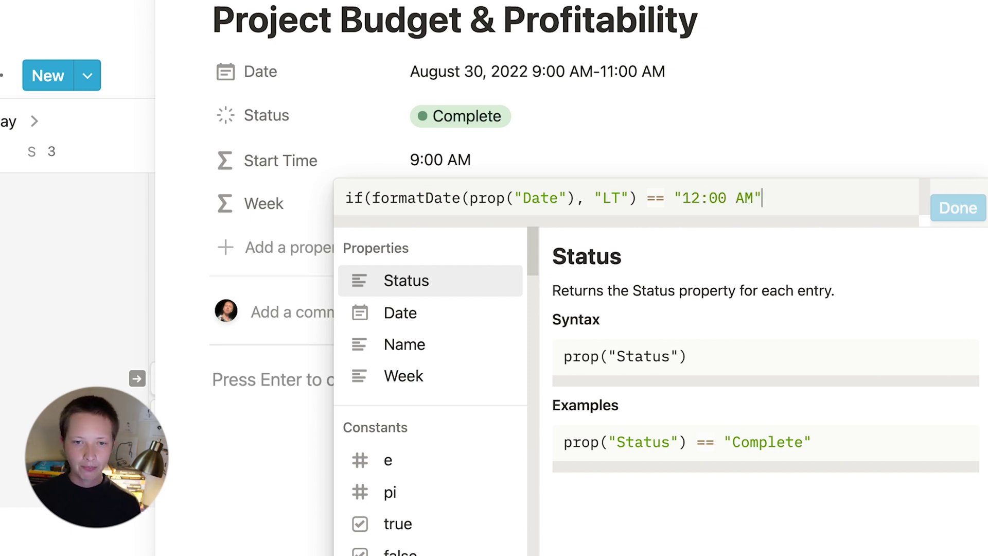
type(",")
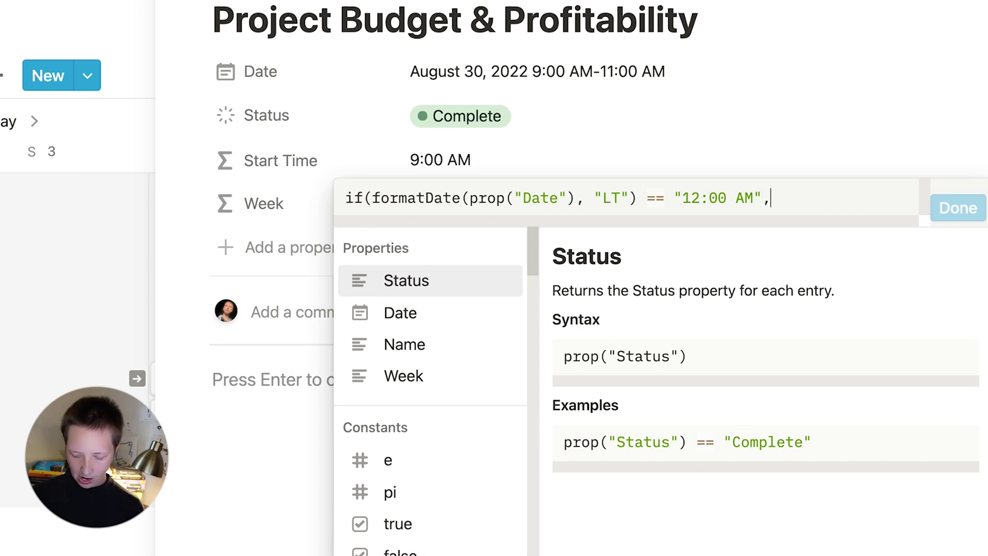
type(" \"All Day:")
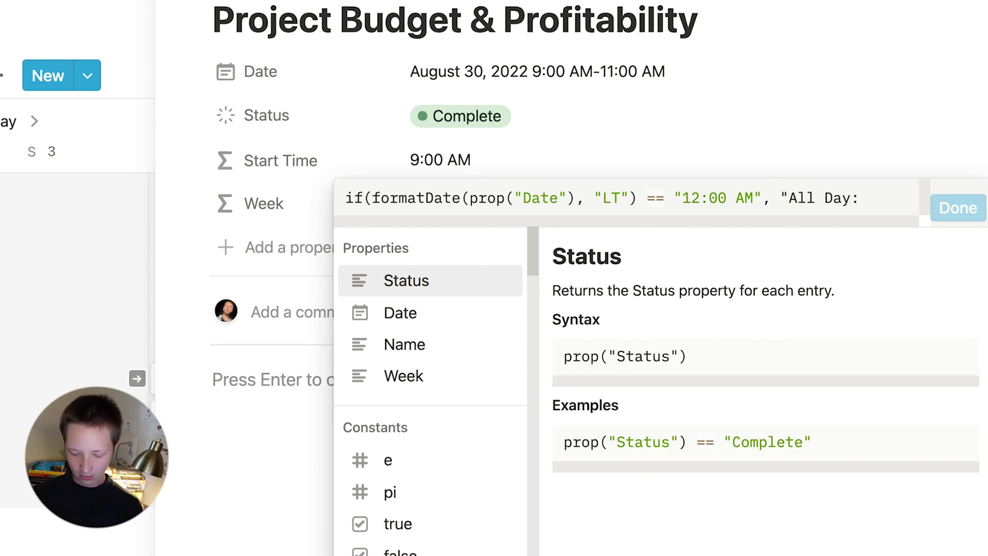
key("BackSpace")
type("\", ")
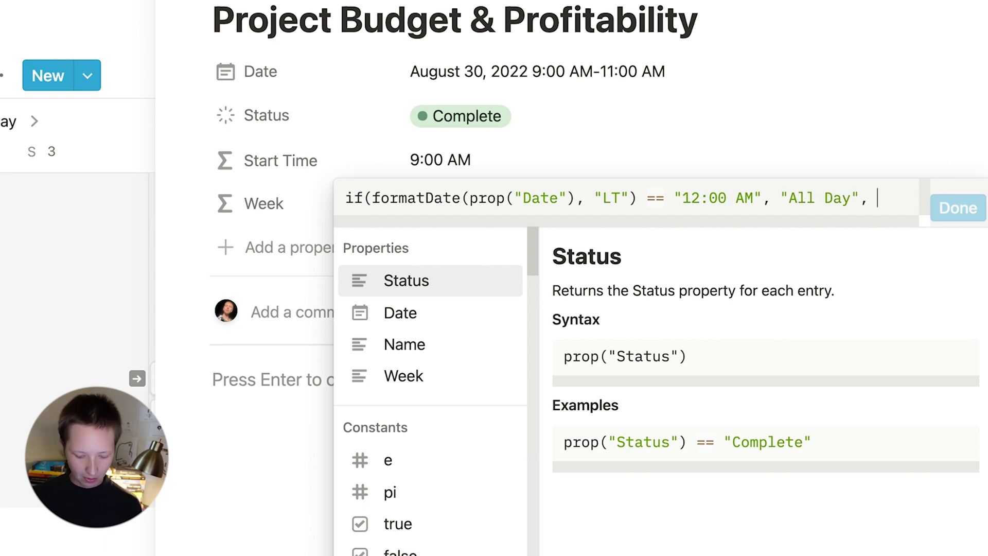
type("formatDa")
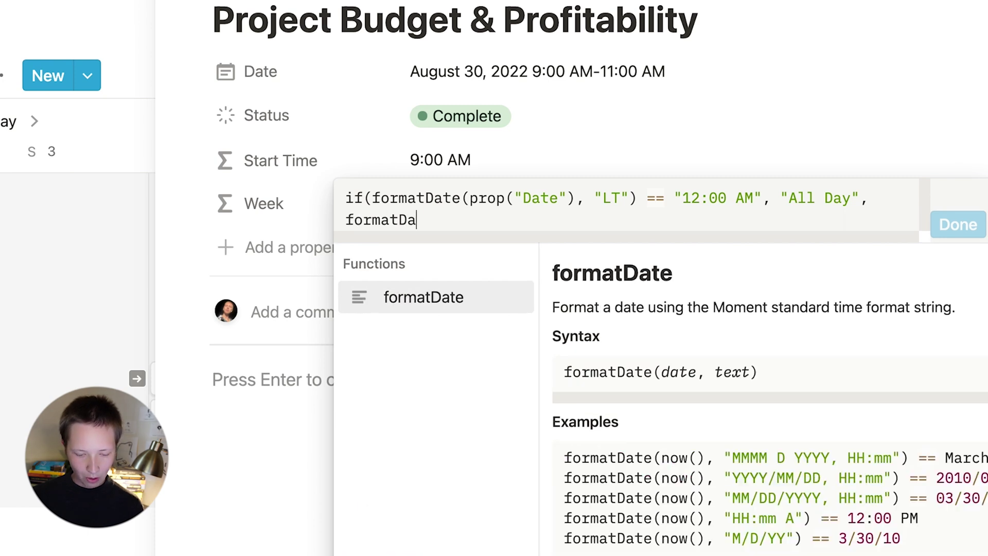
type("te(")
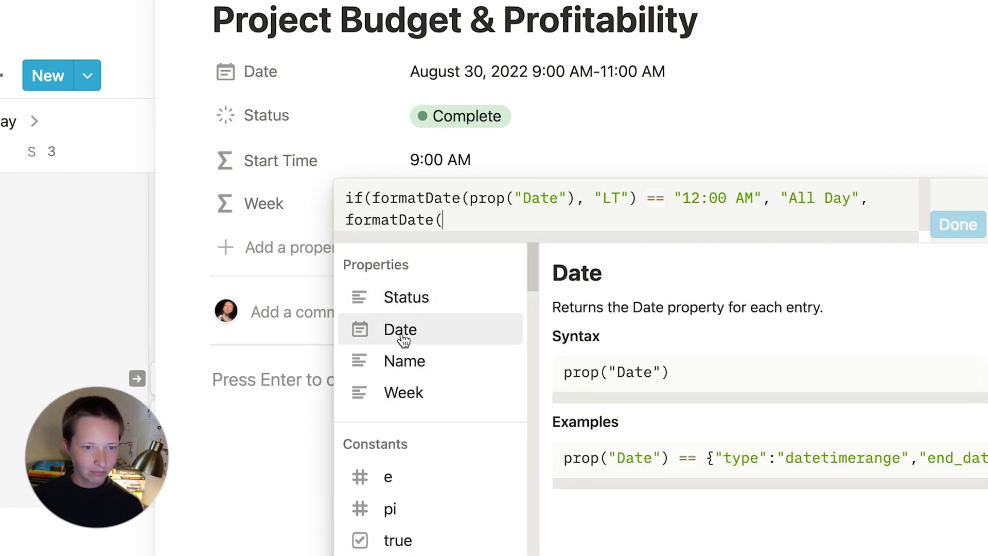
left_click(401, 330)
type(", \"")
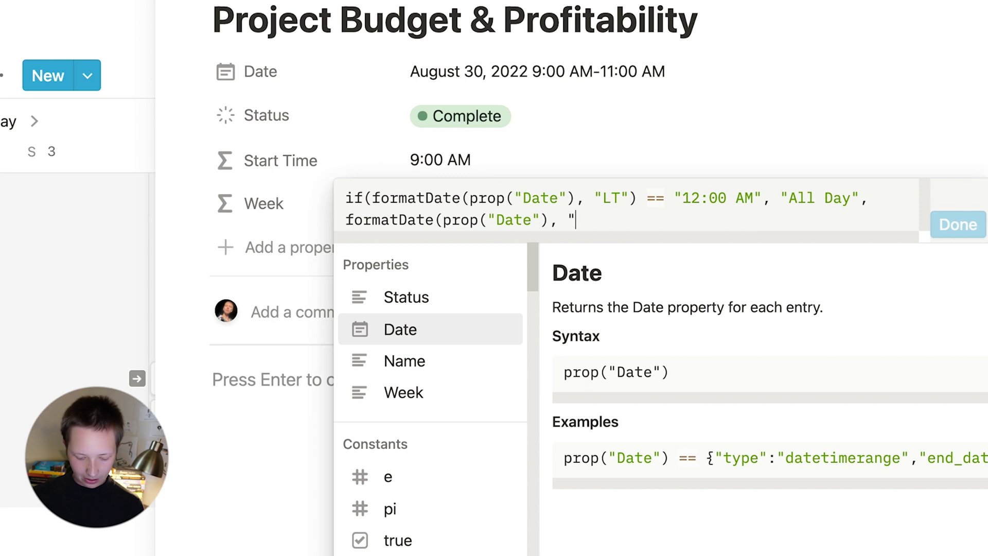
type("LT\")")
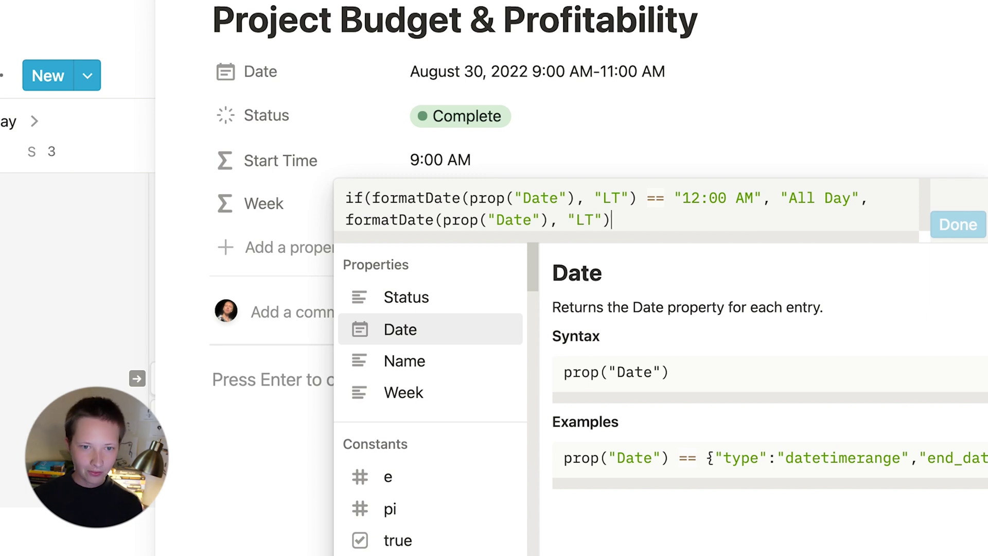
type(")")
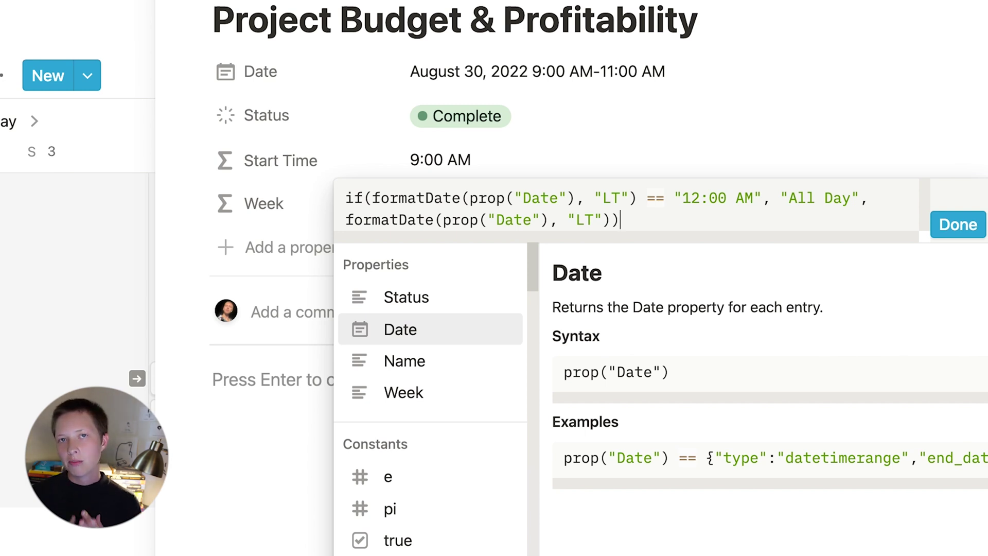
left_click(947, 225)
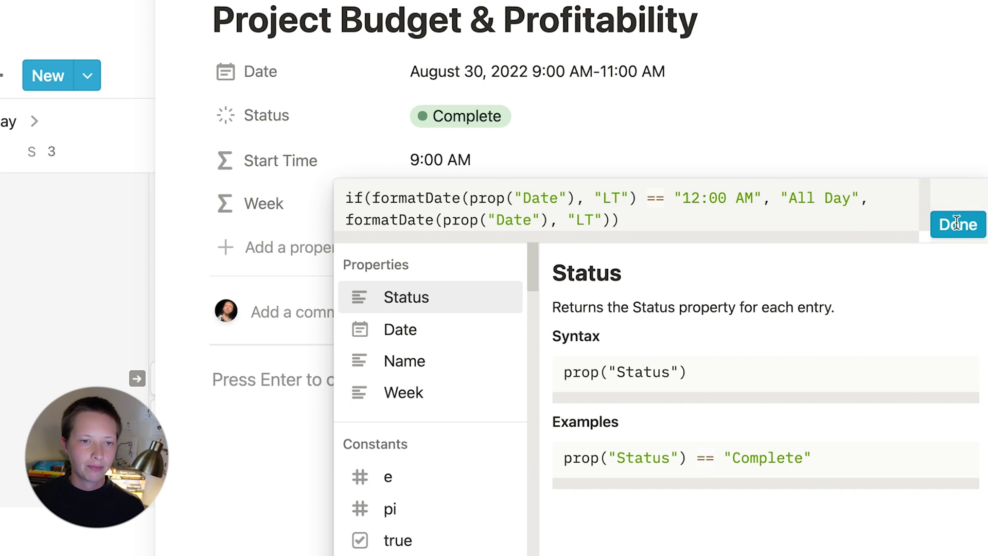
Move Week to the top of the task's properties, then show Start Time ahead of Status on This Week cards
left_click_drag(462, 175, 460, 50)
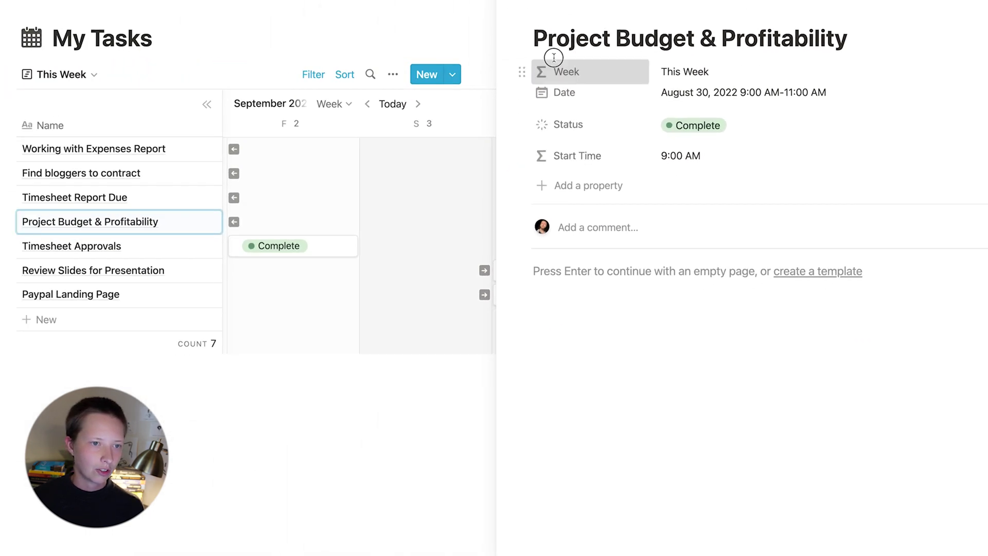
left_click(504, 9)
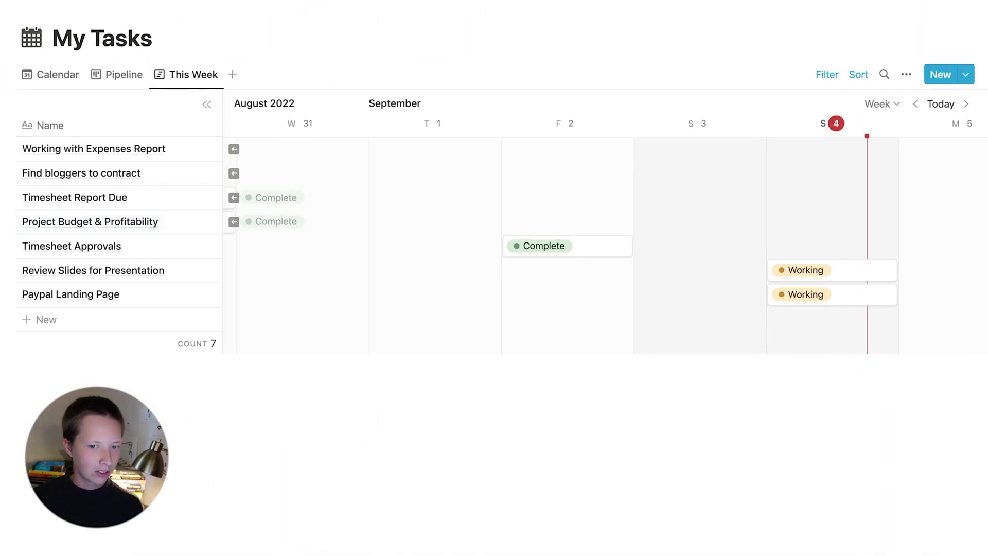
left_click(908, 74)
left_click(846, 188)
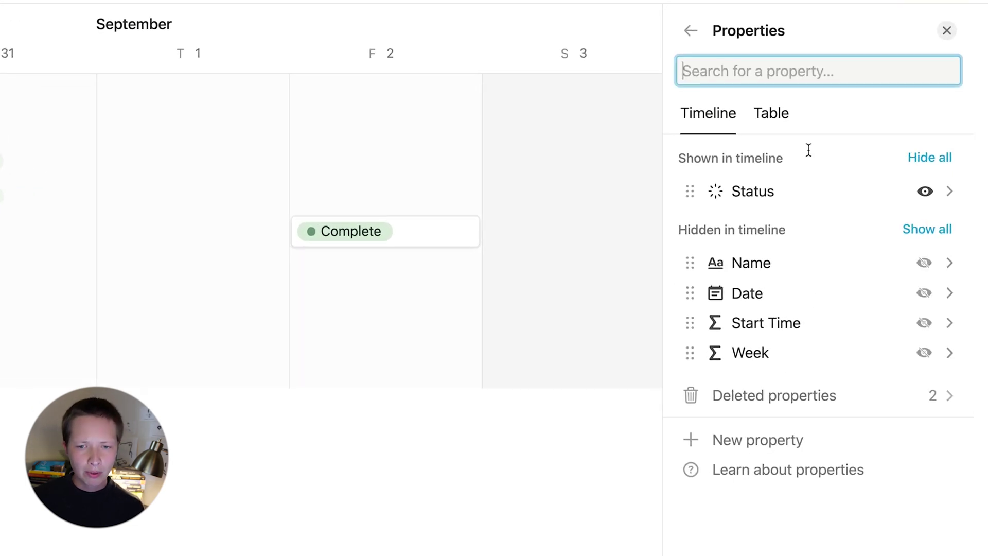
left_click(924, 324)
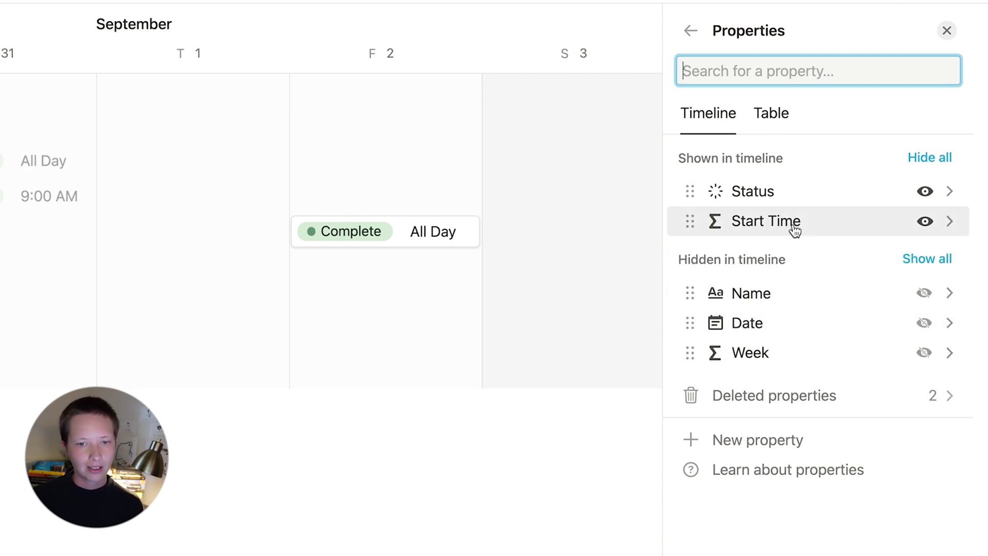
left_click_drag(794, 230, 770, 191)
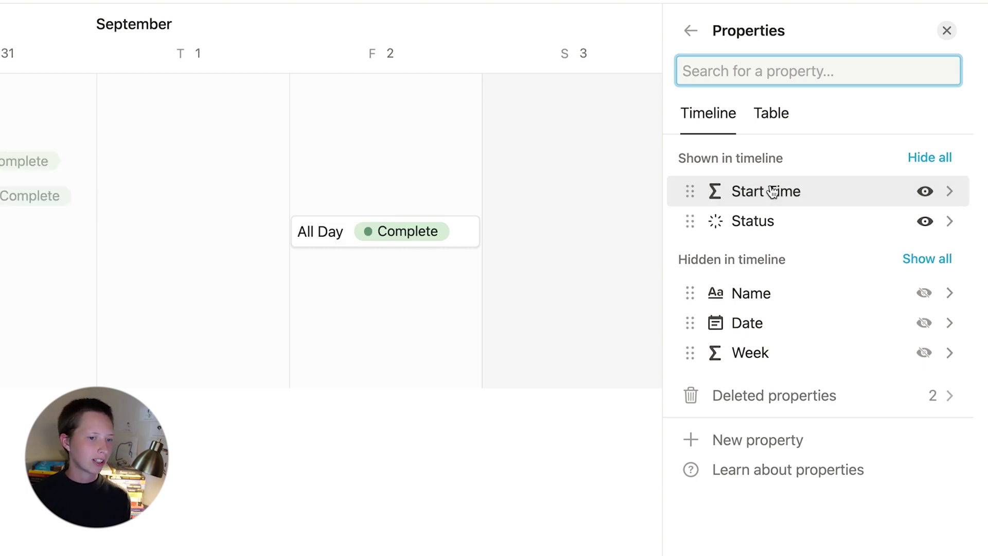
scroll(359, 271, "left", 10)
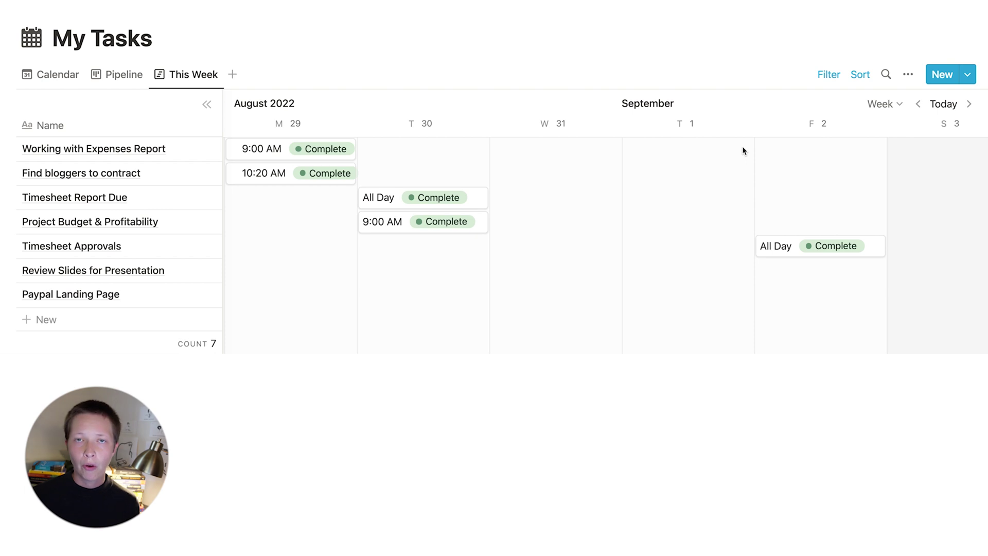
scroll(567, 324, "left", 2)
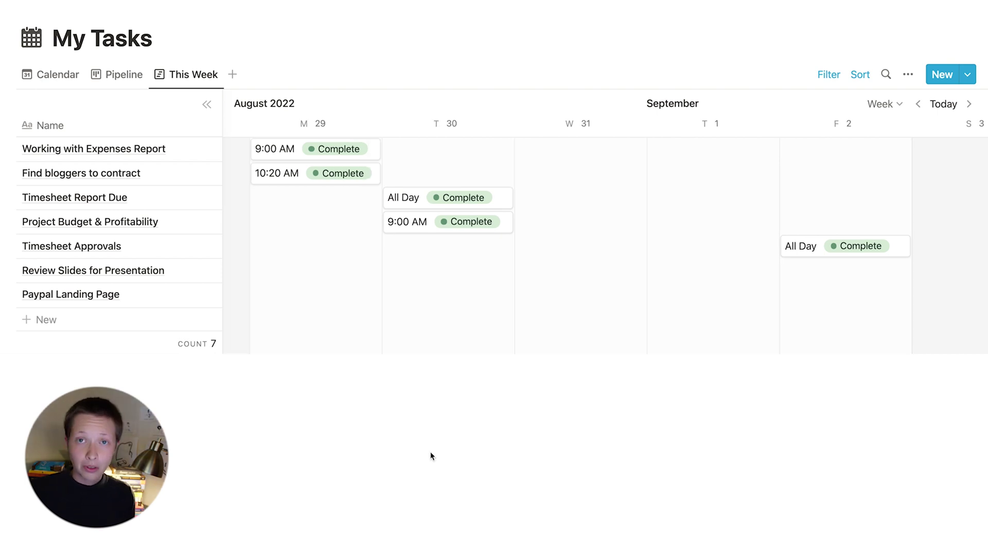
Copy a link to My Tasks and paste it into a new empty block on Follow Along (YouTube)
left_click(225, 26)
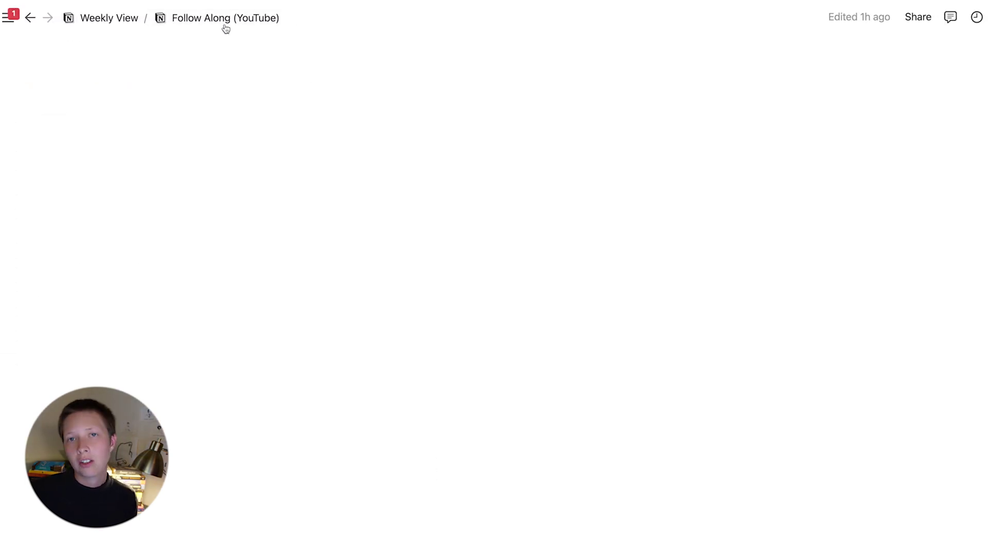
left_click(77, 301)
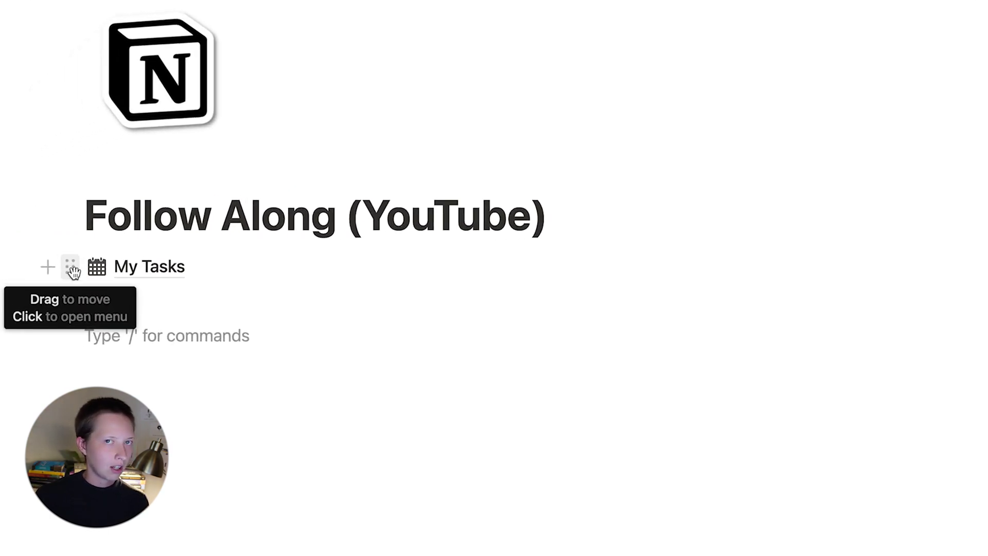
left_click(72, 269)
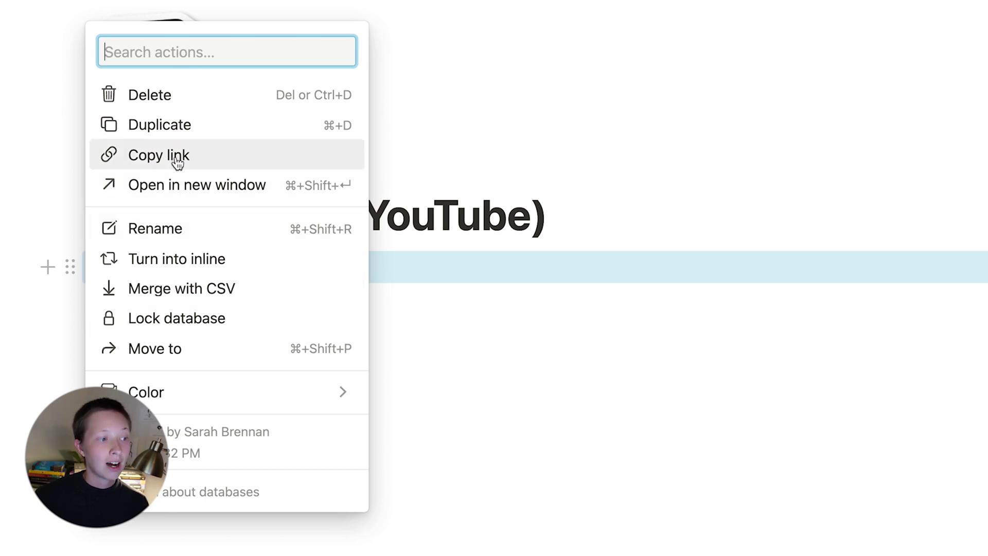
left_click(244, 165)
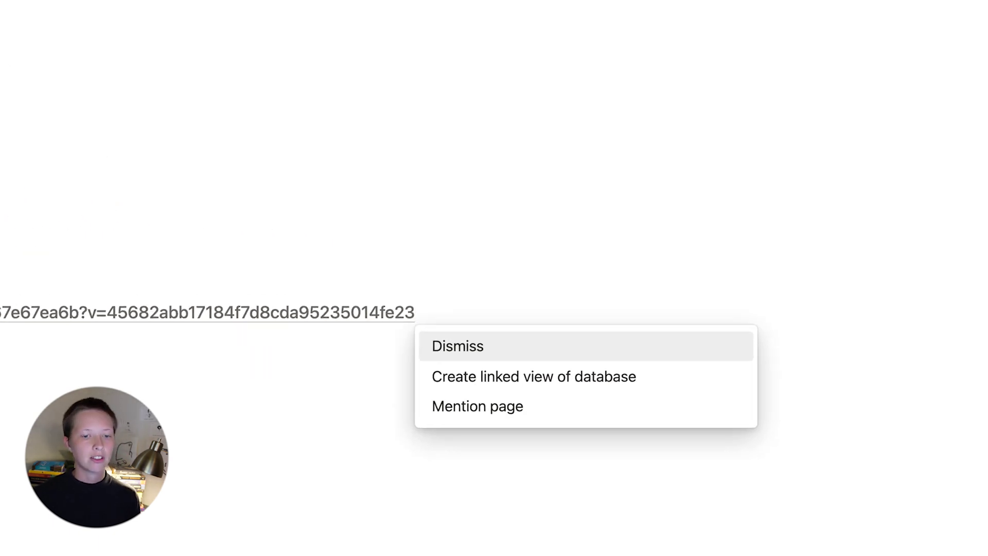
left_click(711, 385)
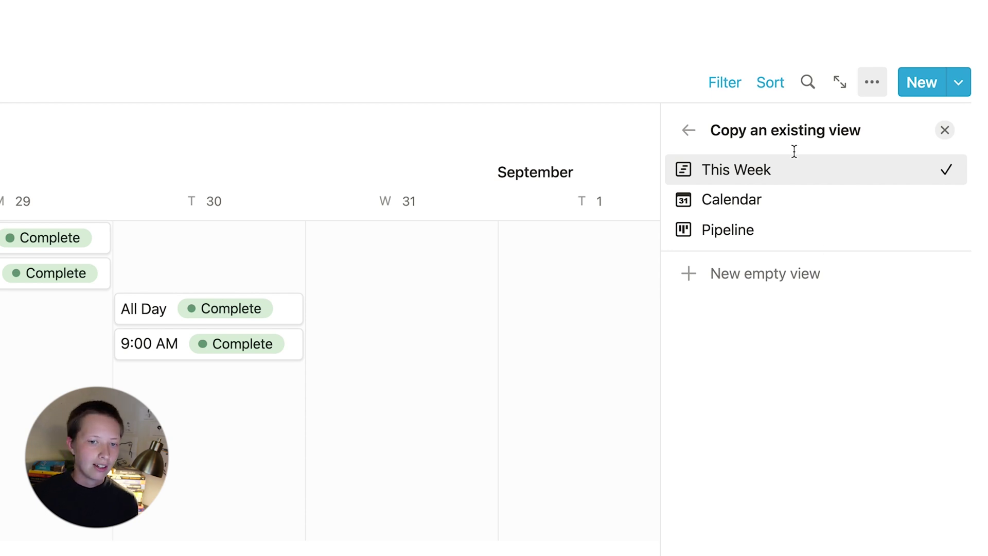
Create a linked My Tasks view copied from This Week, verify its Week: This Week filter, and jump to today
left_click(790, 180)
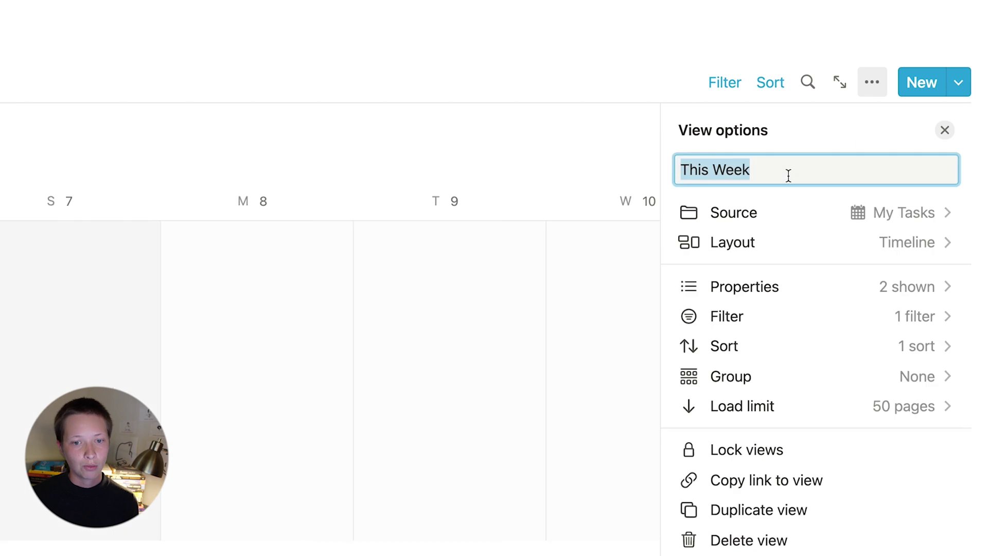
left_click(767, 316)
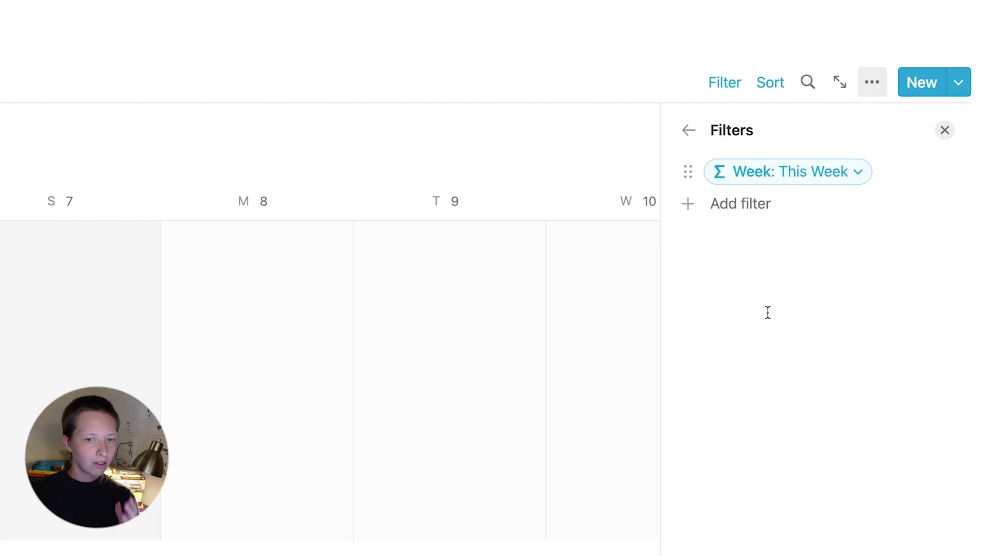
left_click(689, 131)
left_click(945, 132)
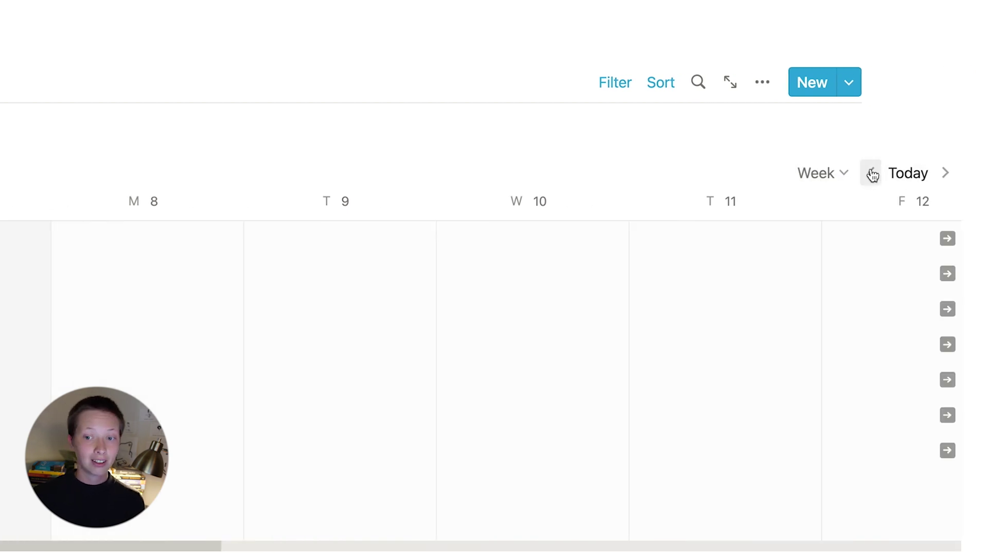
left_click(898, 173)
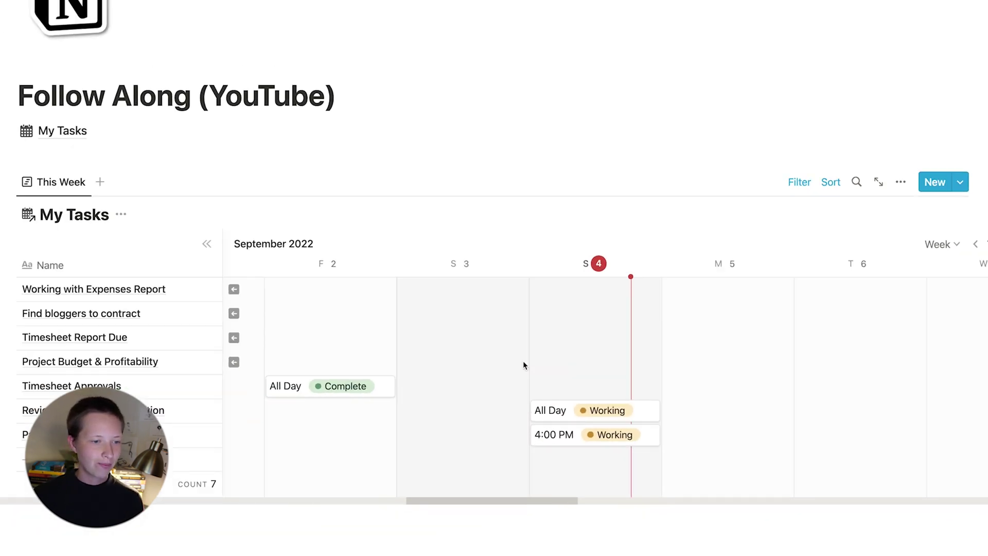
scroll(524, 366, "left", 5)
scroll(523, 365, "left", 5)
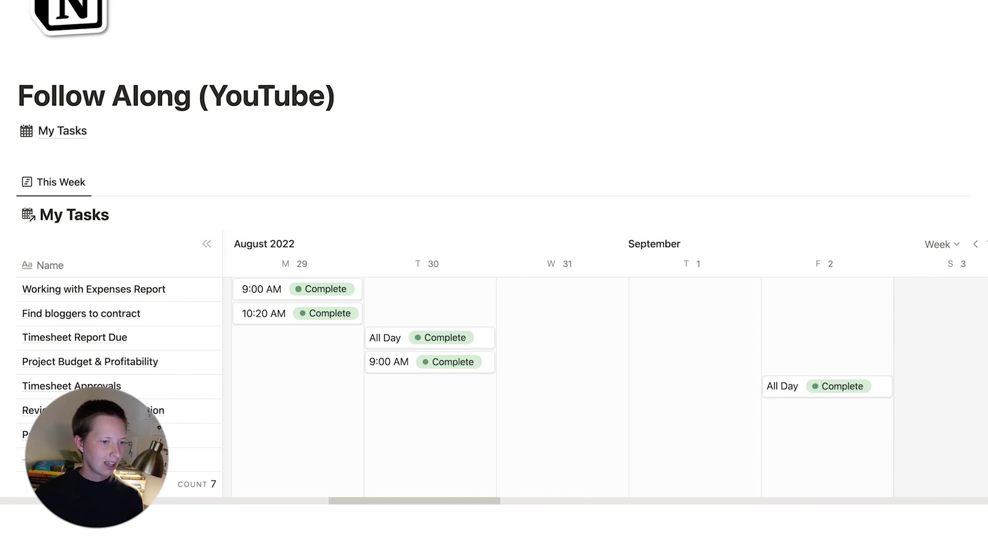
left_click(150, 152)
Insert a /callout block above the timeline and give it the Default background colour
key("Return")
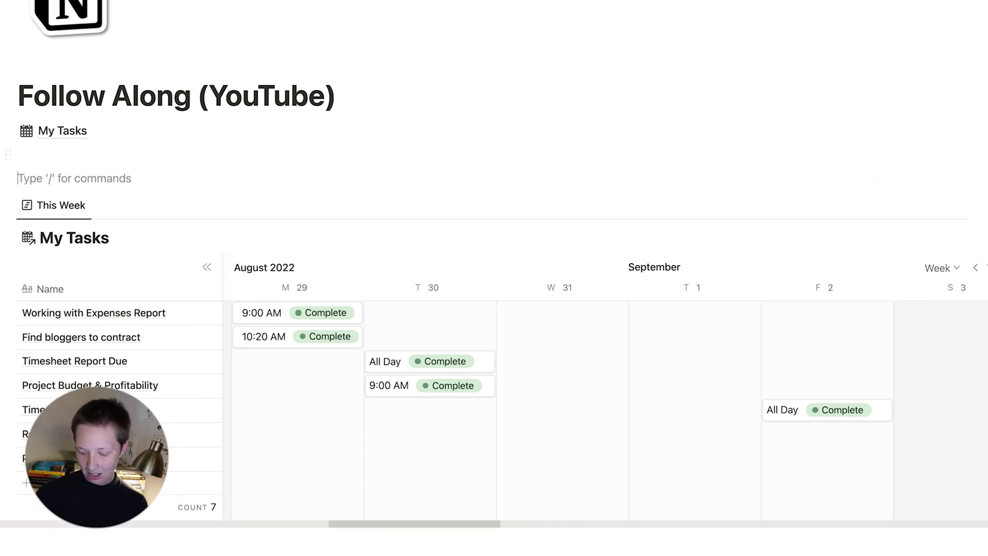
key("Return")
key("Up")
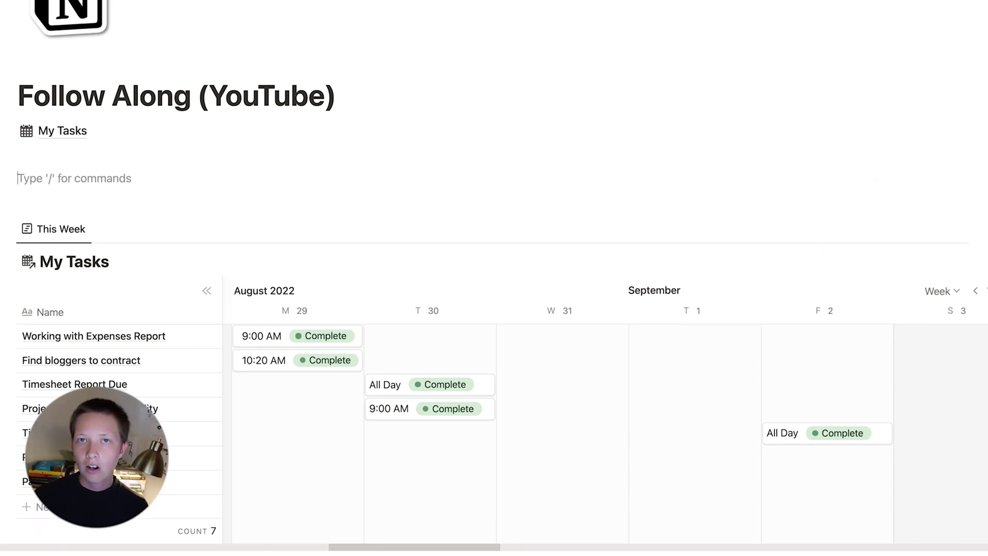
type("/")
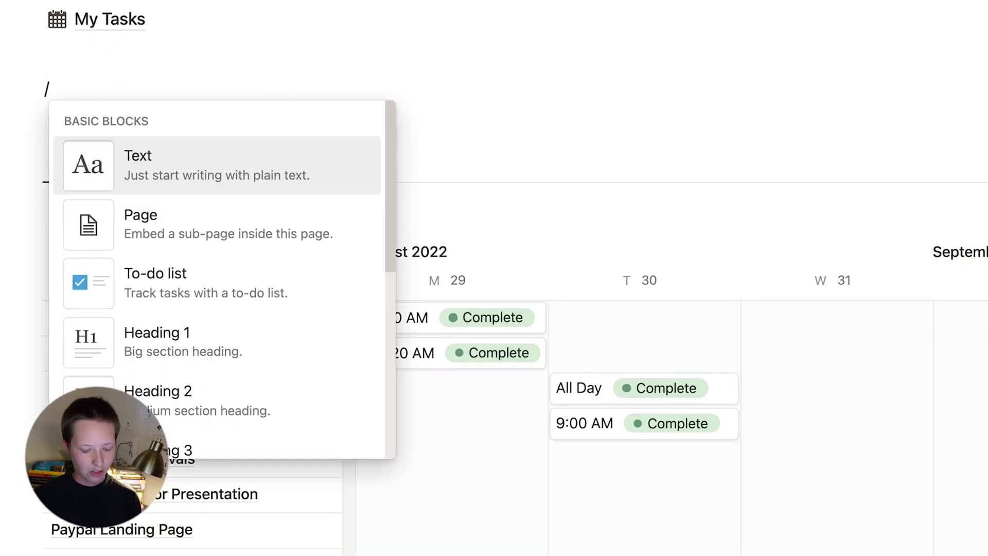
type("call")
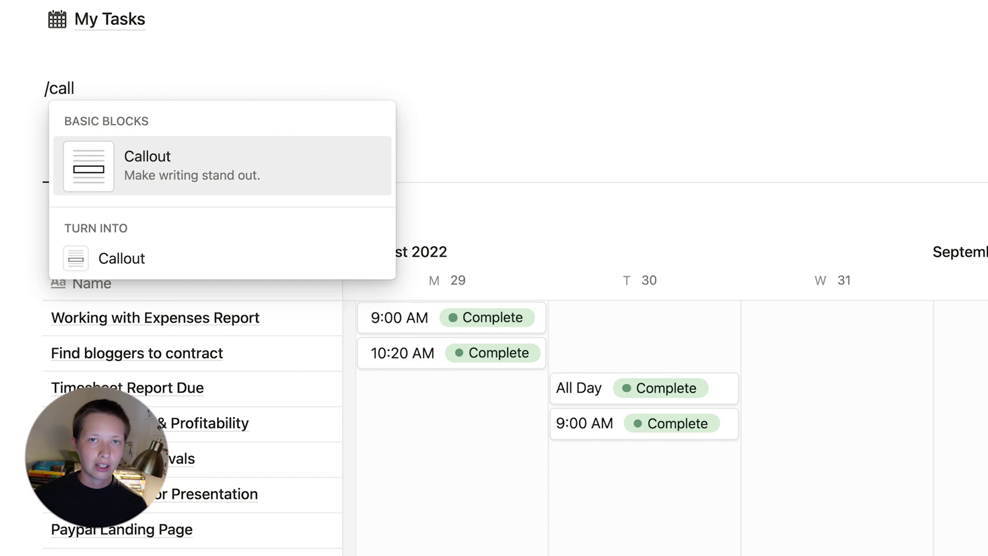
key("Return")
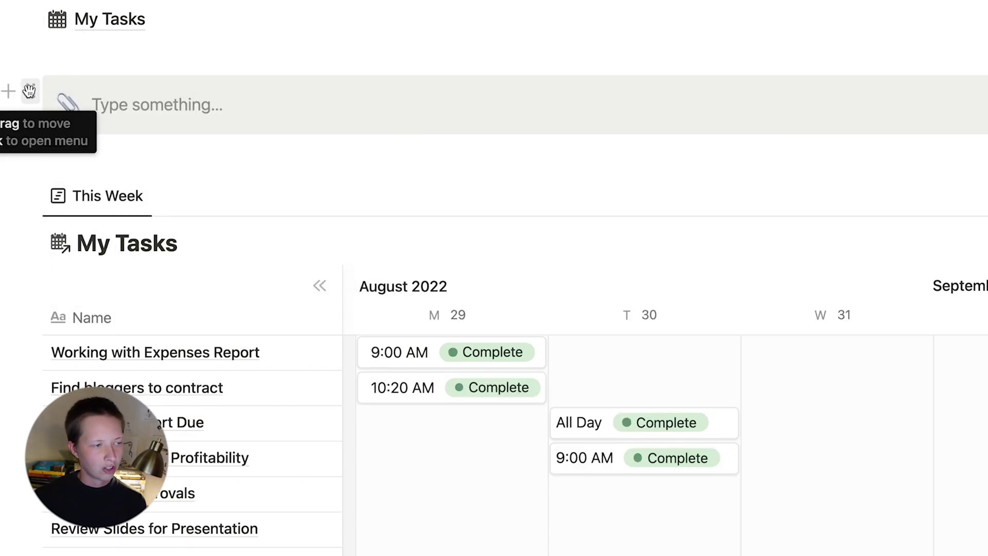
left_click(28, 91)
mouse_move(181, 211)
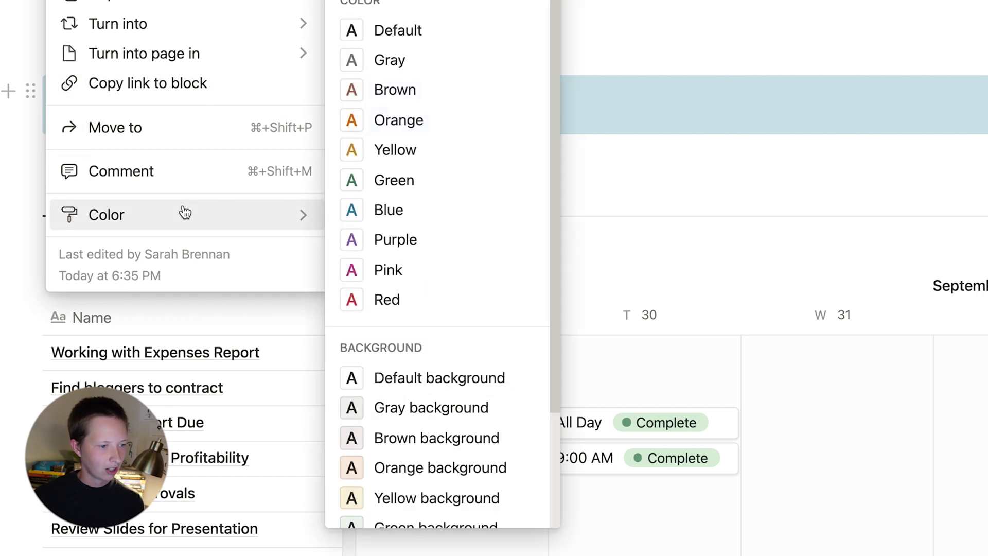
left_click(400, 382)
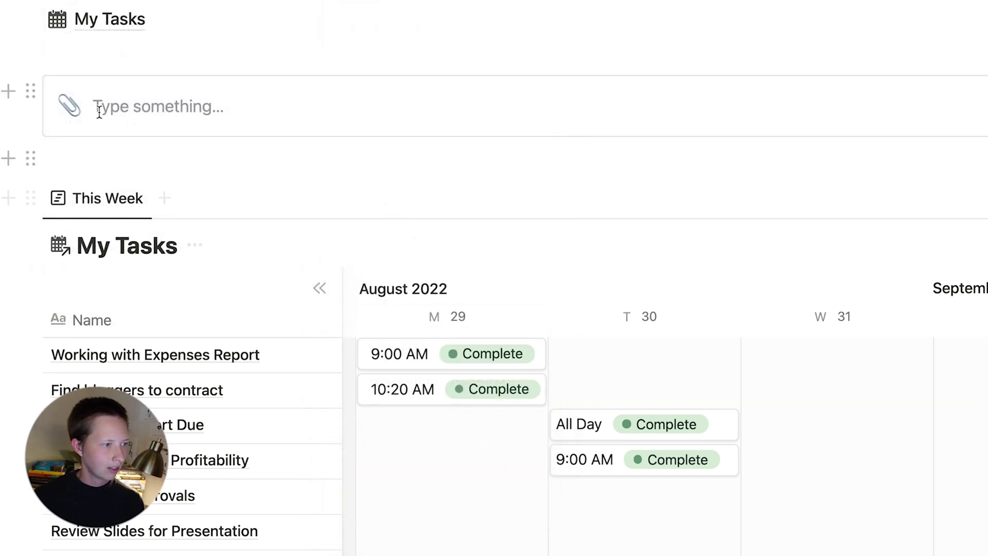
Set the callout's icon to a red star from the monochrome Icons set
left_click(72, 110)
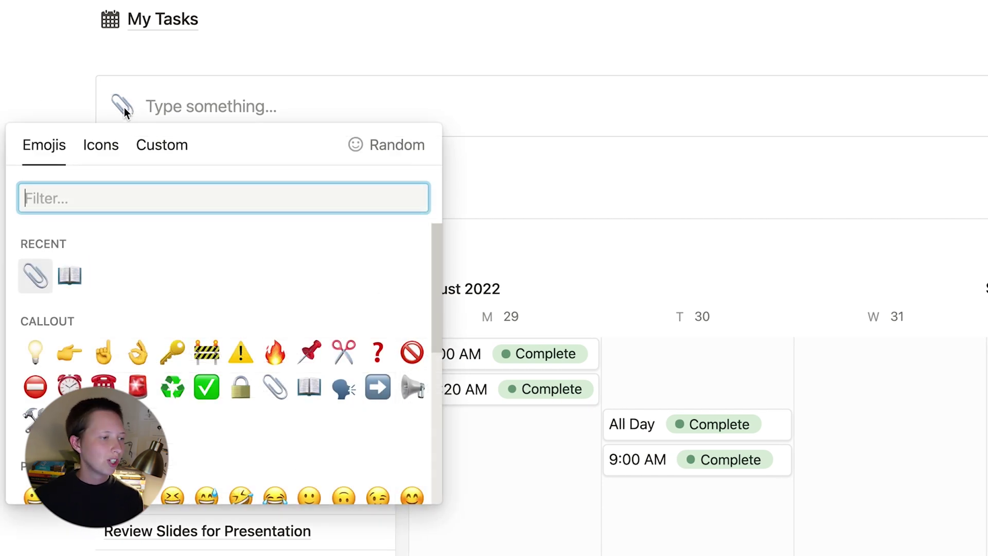
left_click(110, 152)
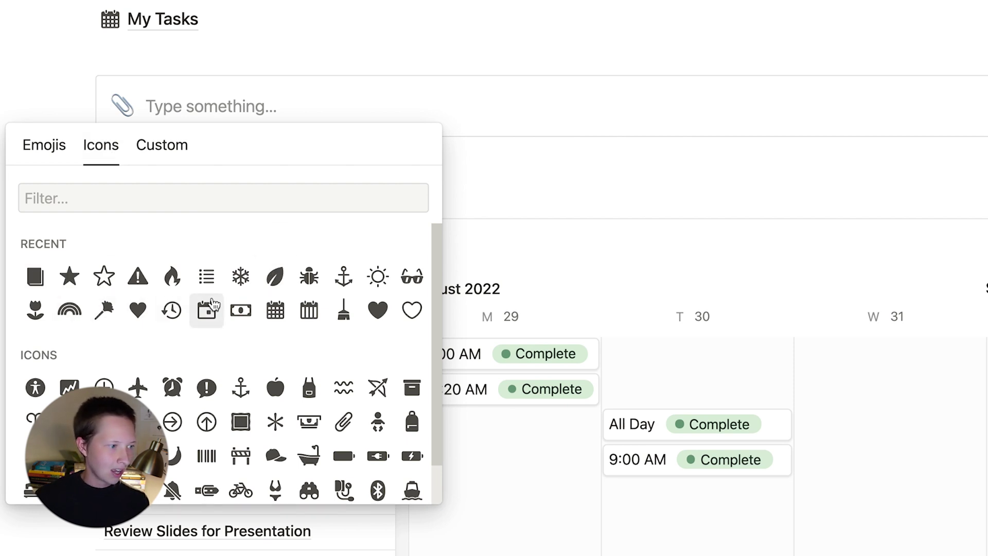
left_click(71, 281)
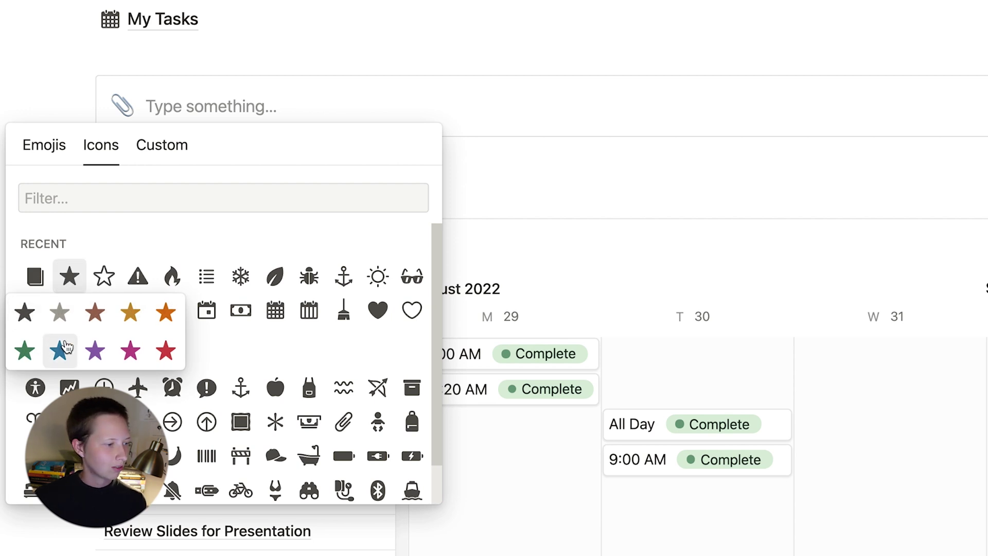
left_click(171, 352)
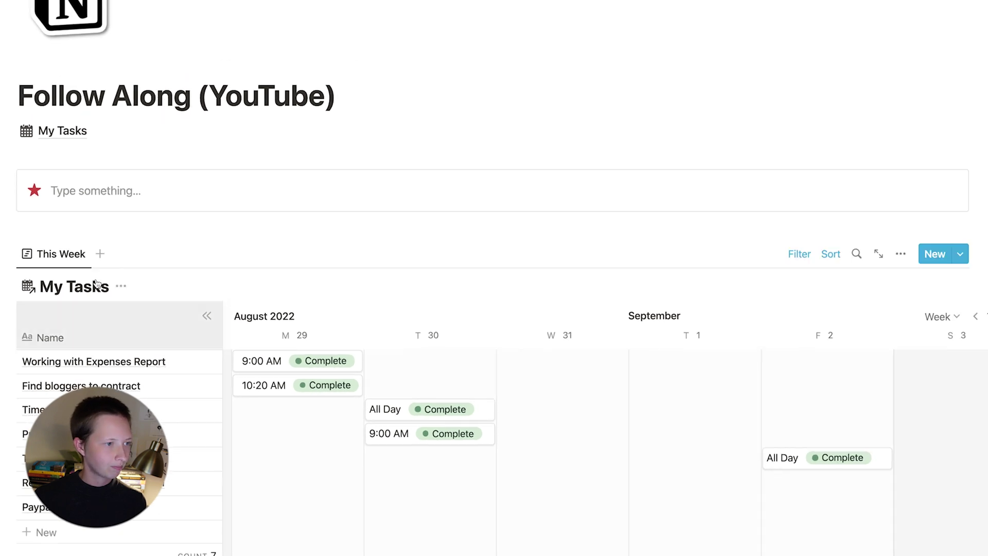
Drag the linked This Week timeline into the red-star callout, beneath its empty text line
scroll(344, 128, "down", 1)
scroll(343, 125, "down", 1)
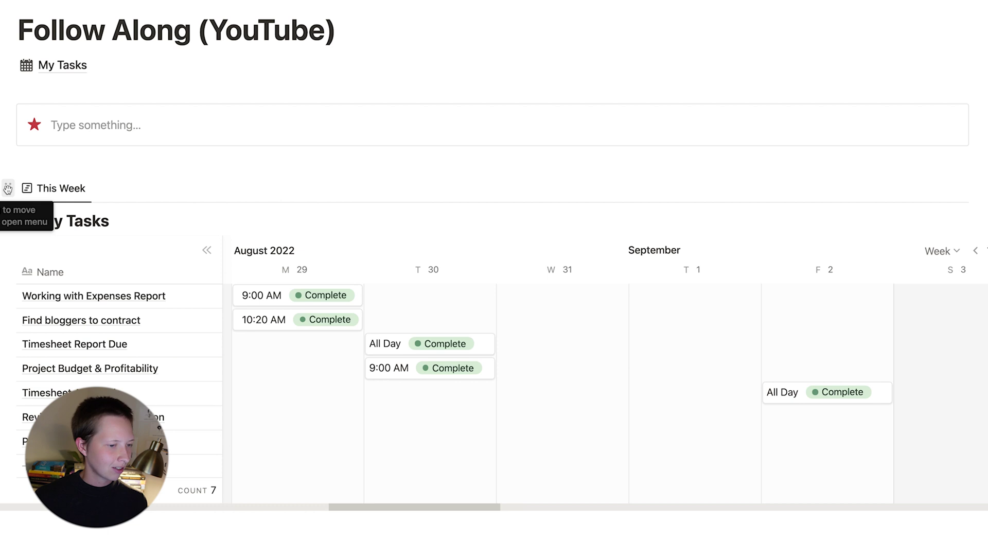
left_click_drag(8, 189, 199, 132)
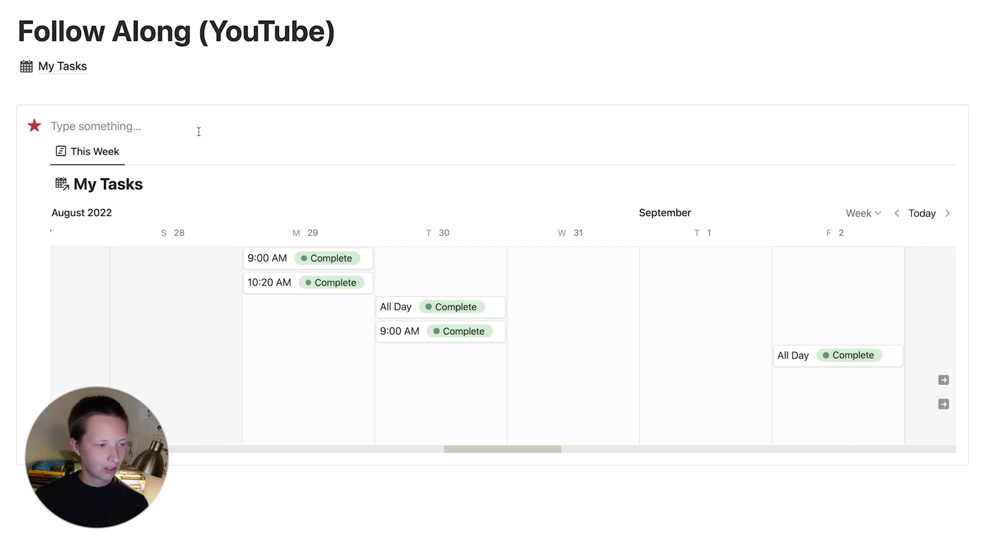
scroll(505, 341, "right", 1)
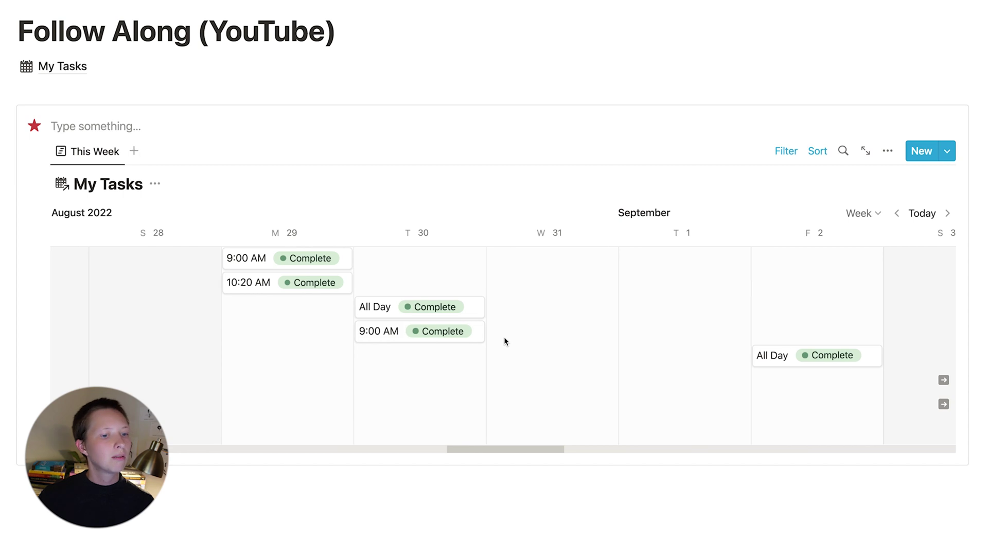
scroll(504, 341, "right", 2)
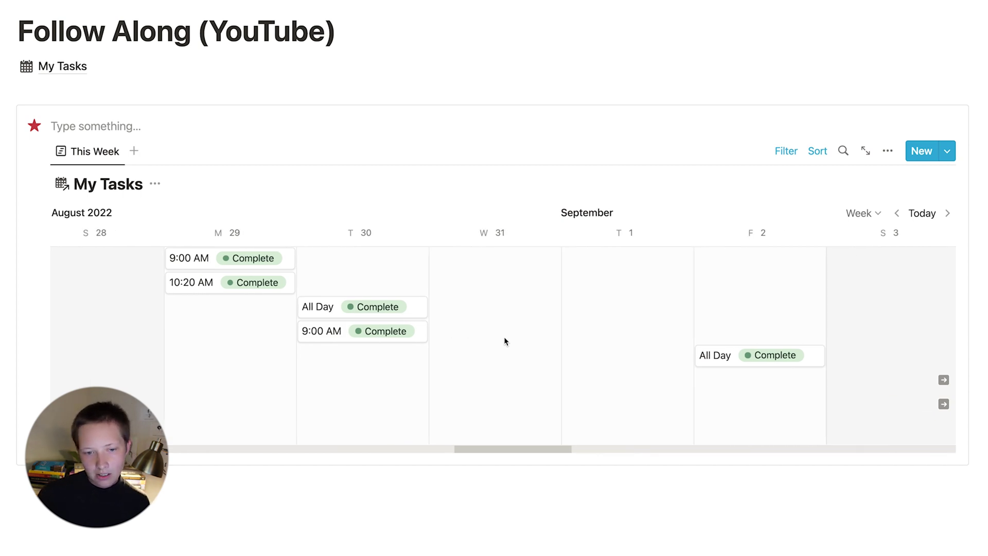
scroll(505, 339, "right", 5)
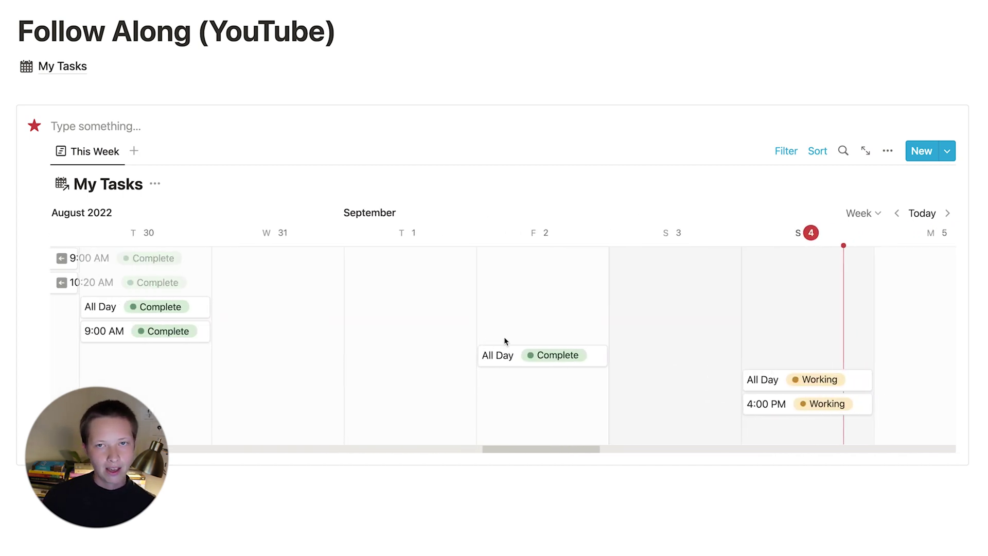
scroll(504, 341, "right", 1)
scroll(505, 340, "left", 5)
scroll(505, 339, "up", 1)
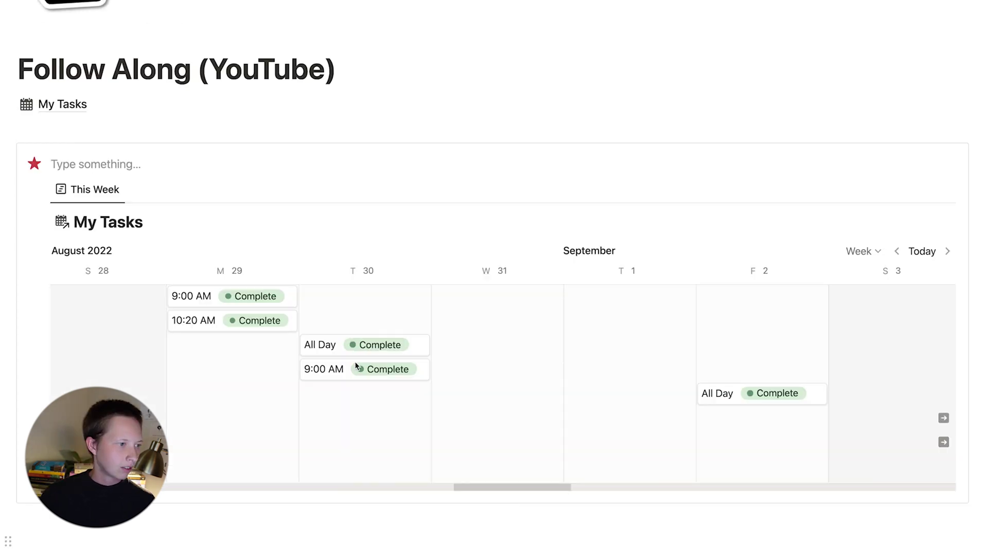
left_click(75, 167)
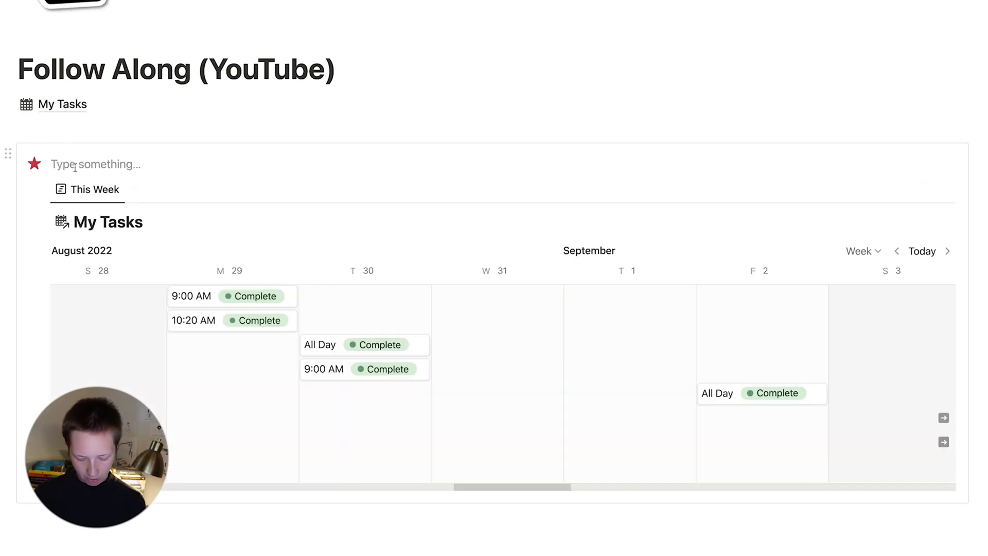
Type the callout heading 'This week and next week'
type("Th")
key("BackSpace")
key("BackSpace")
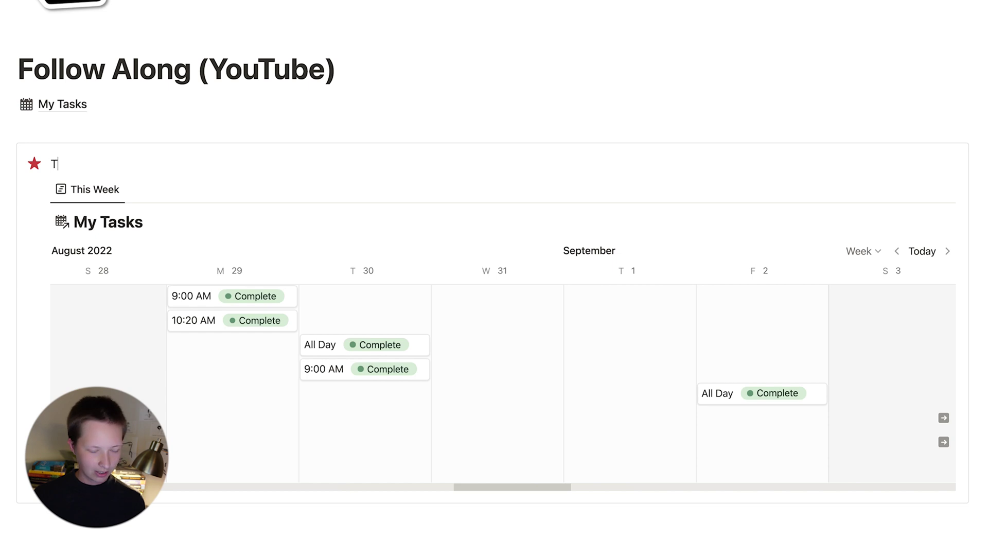
type("This ")
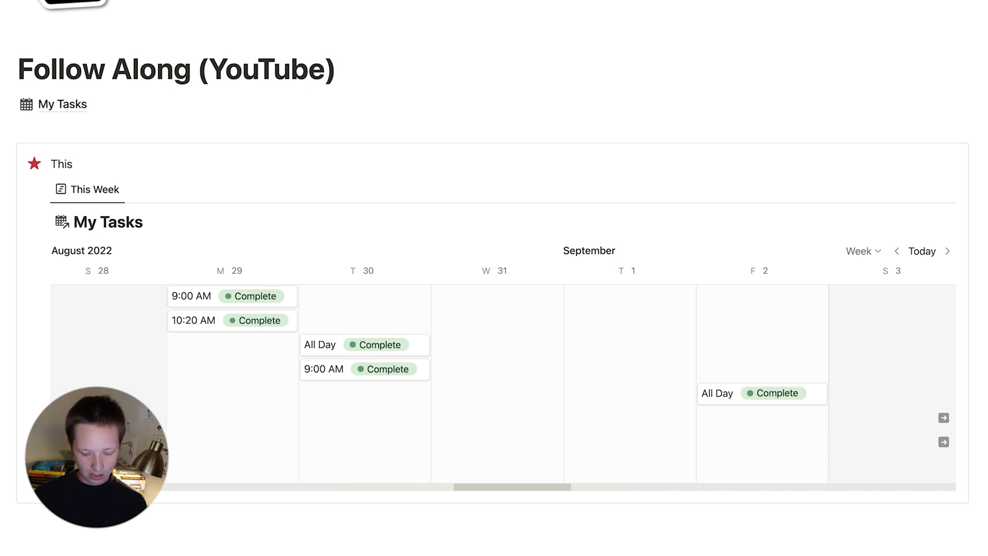
type("weeks")
key("BackSpace")
type("a")
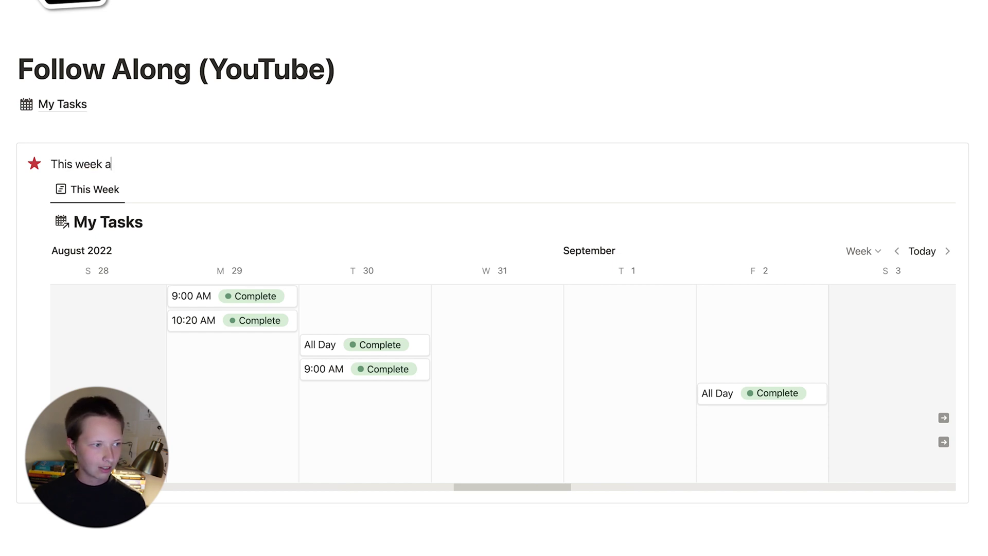
type("nd next we")
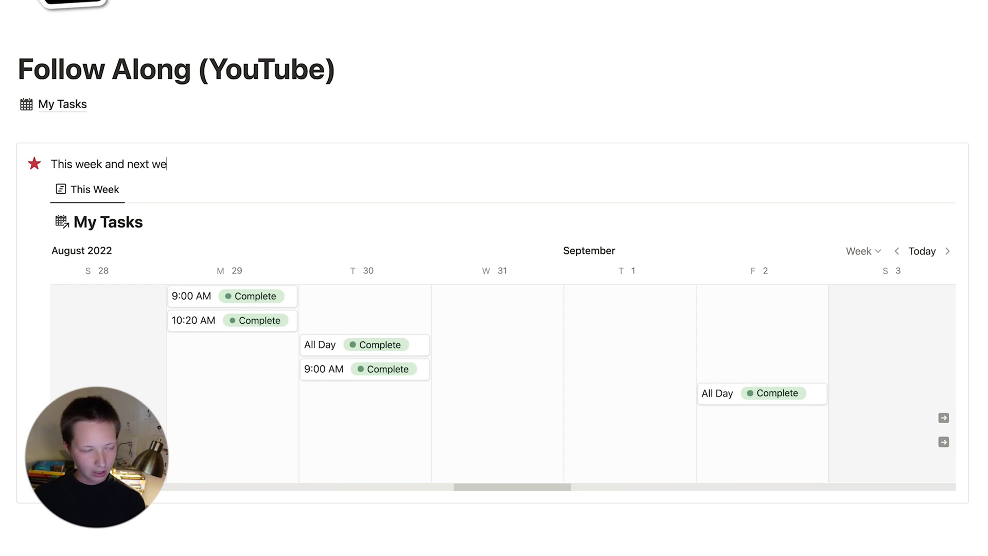
type("ek")
key("Return")
Switch the callout icon to a dark star and hide the My Tasks database title
scroll(51, 154, "down", 1)
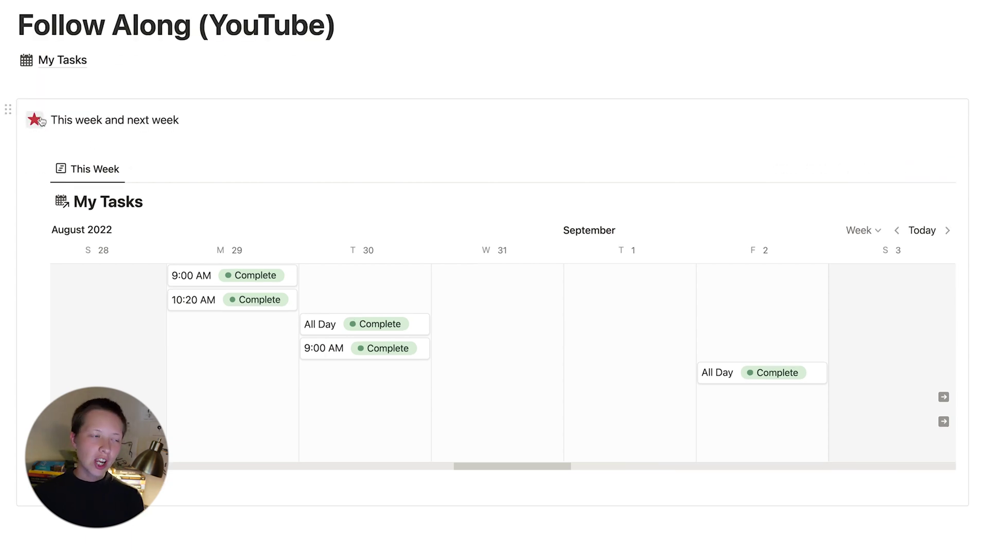
left_click(36, 120)
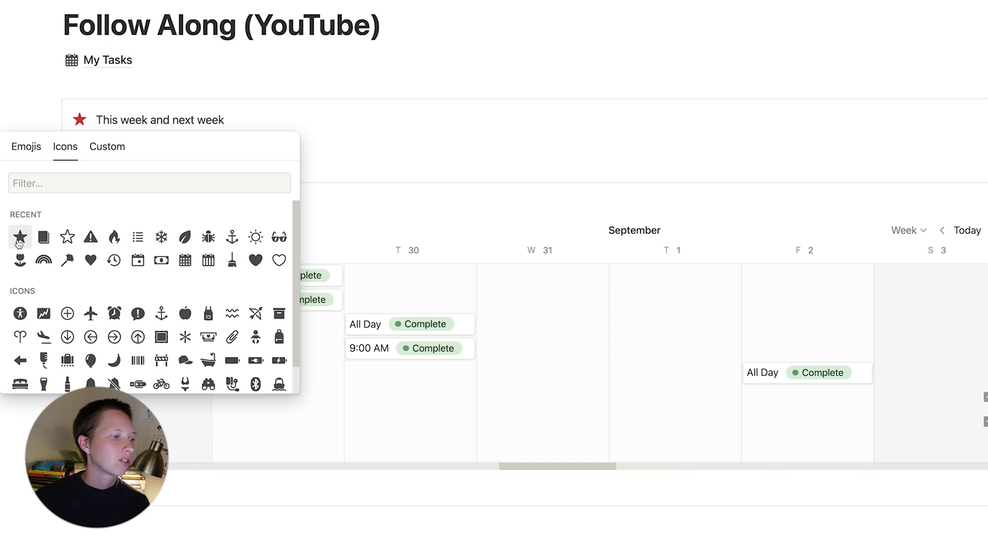
left_click(19, 237)
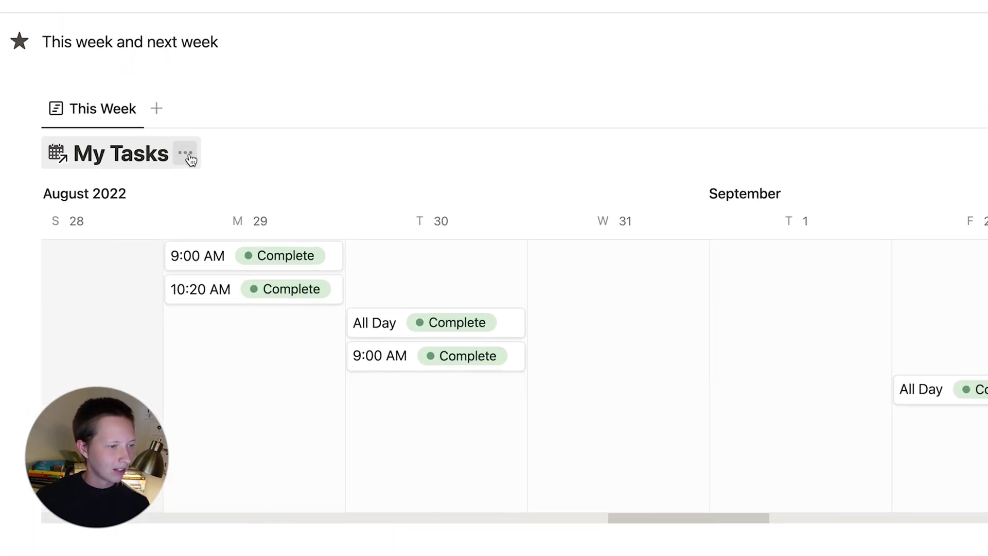
left_click(187, 155)
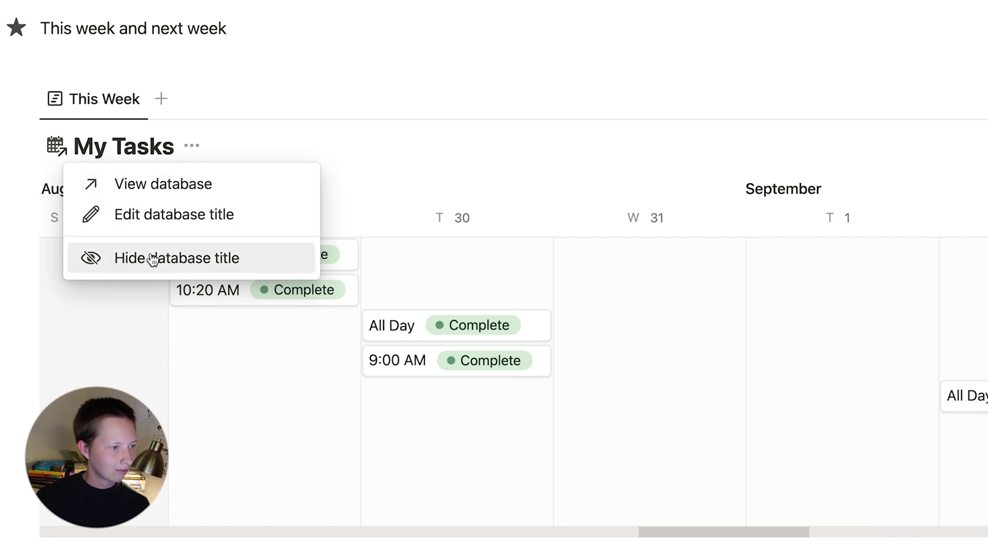
left_click(153, 259)
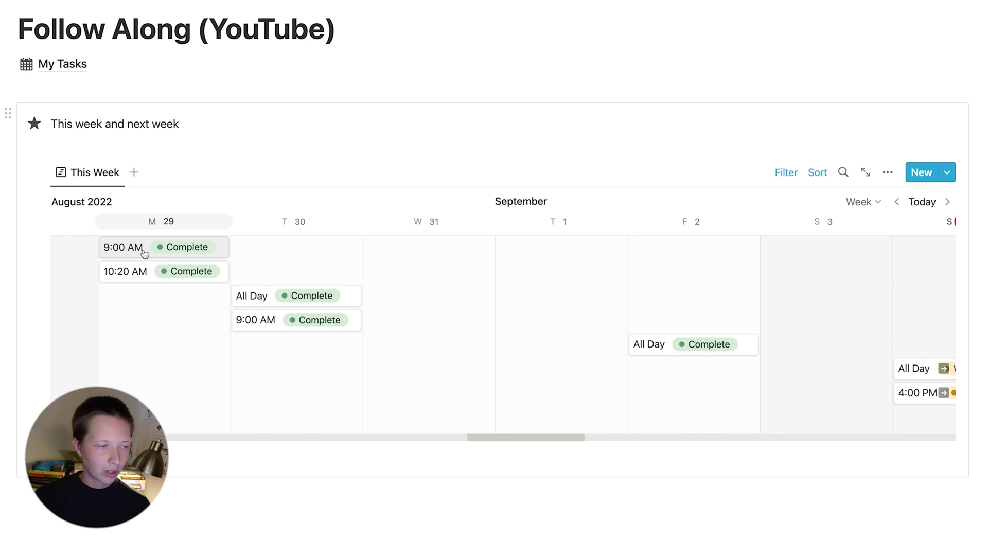
left_click(144, 251)
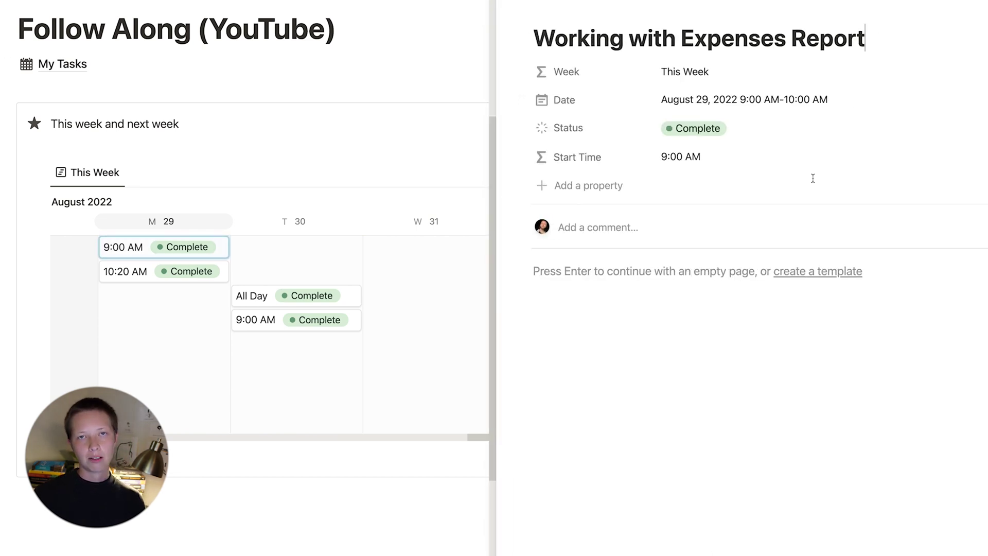
scroll(238, 347, "up", 1)
scroll(238, 347, "right", 1)
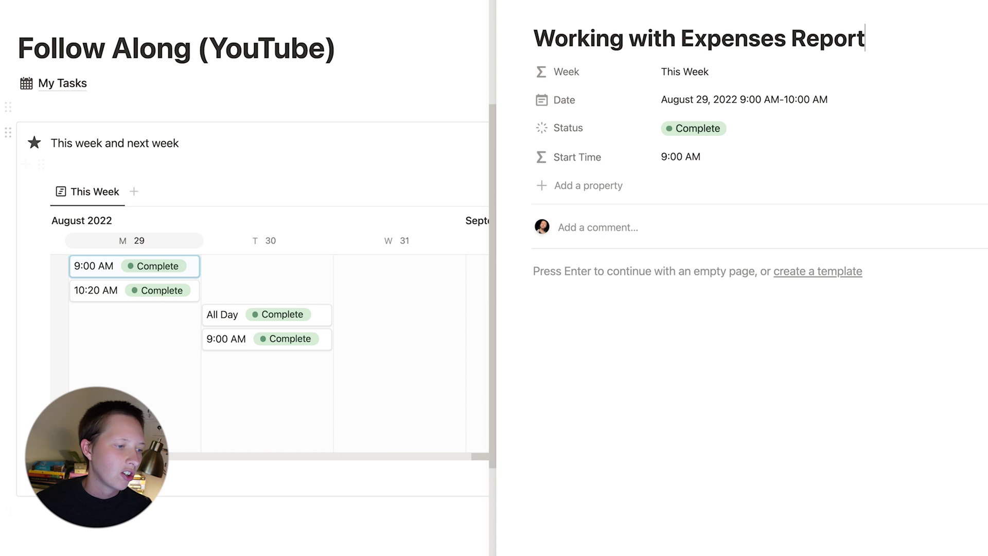
scroll(398, 325, "left", 2)
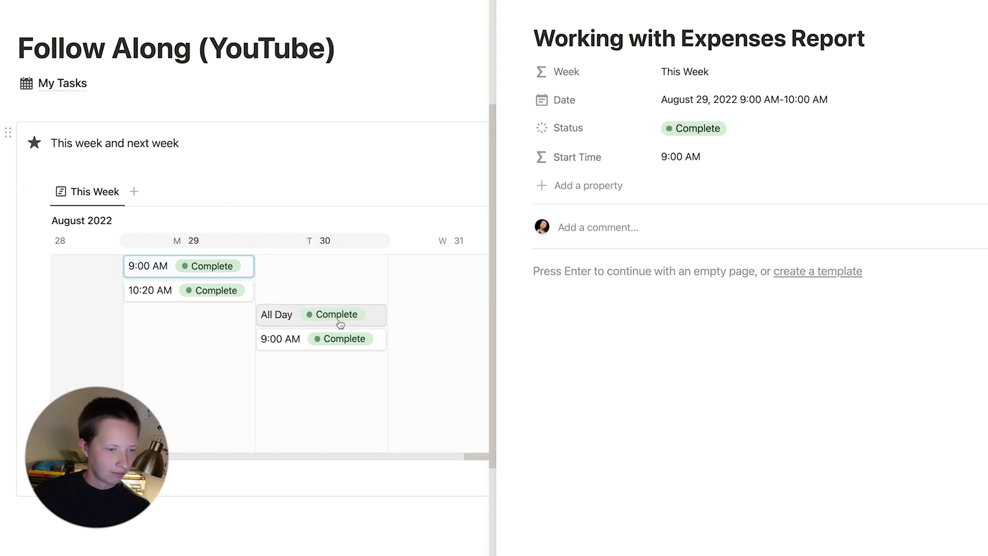
scroll(339, 324, "right", 8)
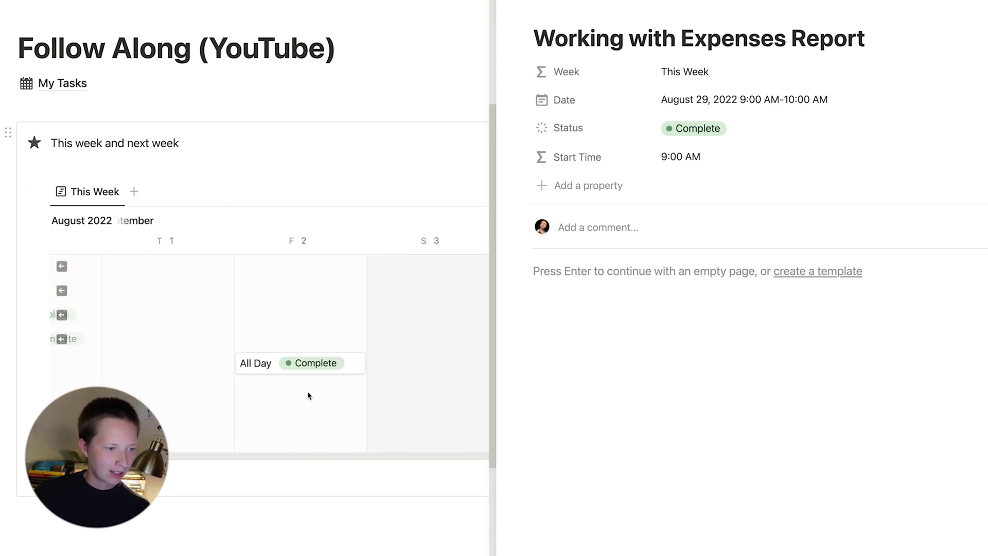
left_click(265, 369)
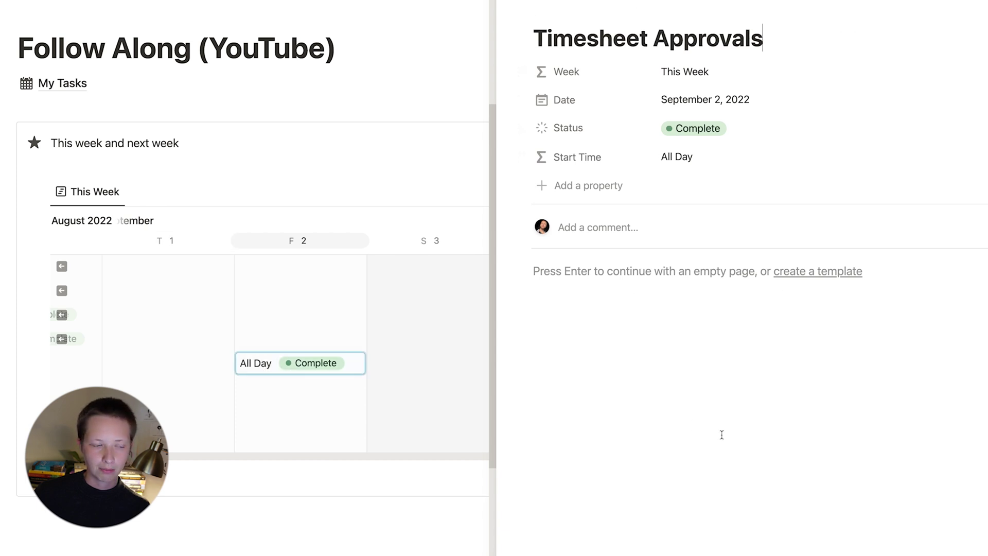
right_click(257, 370)
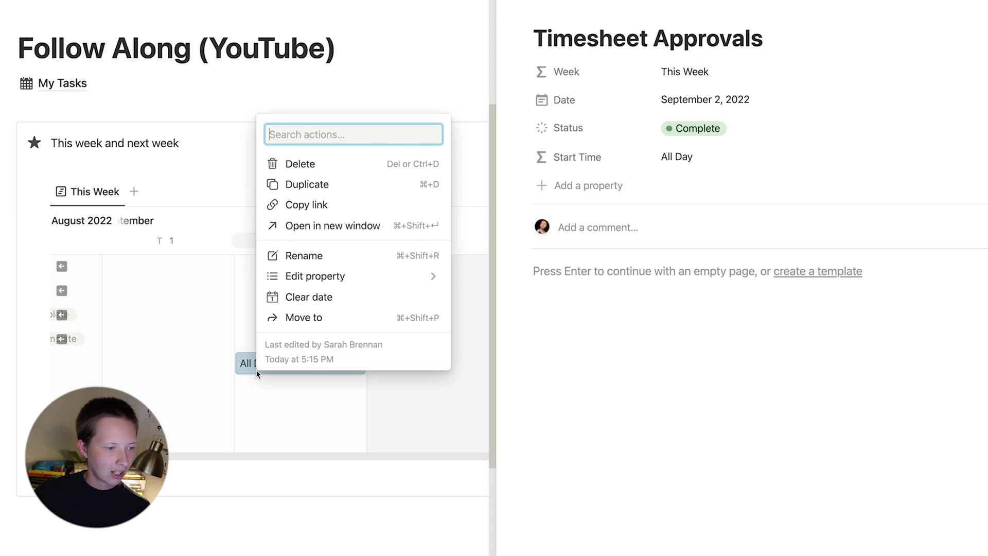
mouse_move(331, 277)
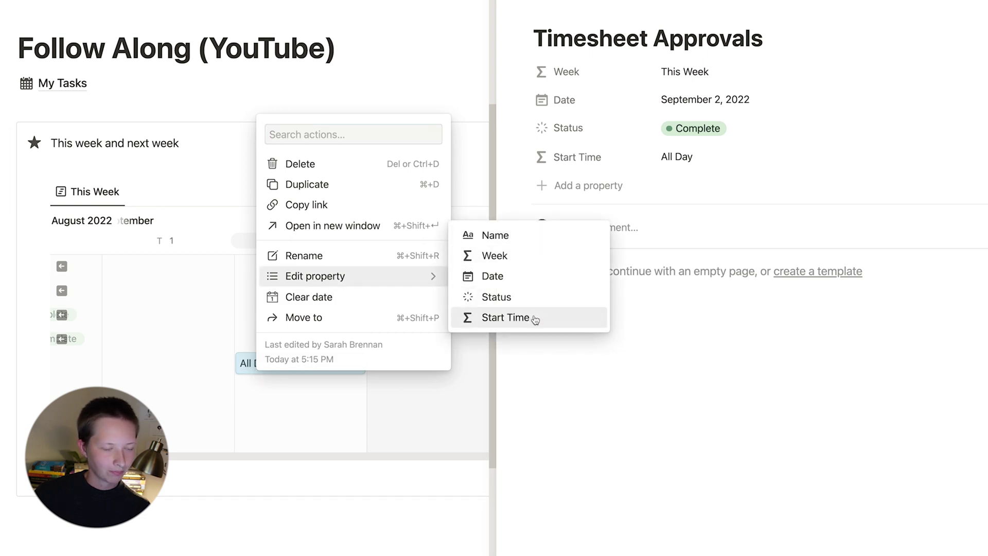
left_click(524, 300)
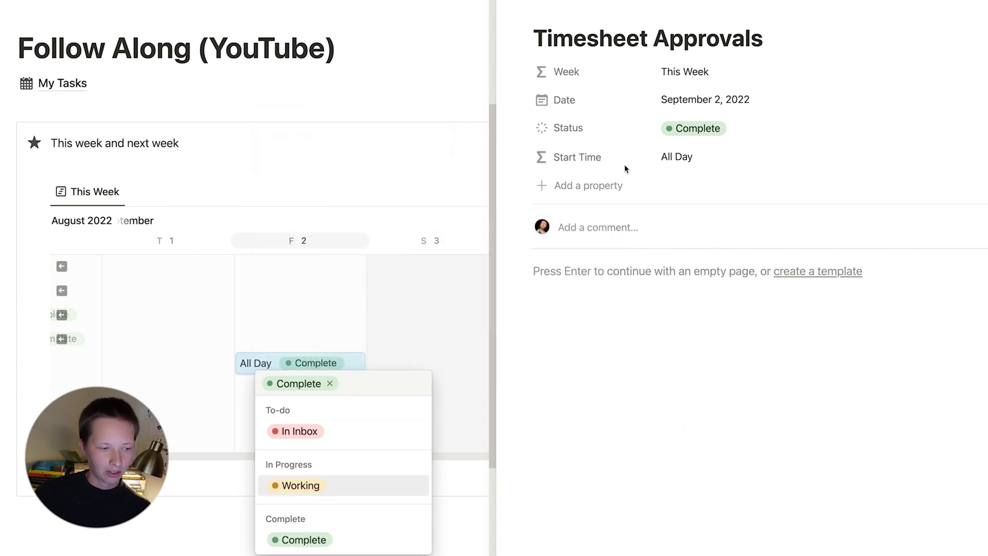
left_click(301, 492)
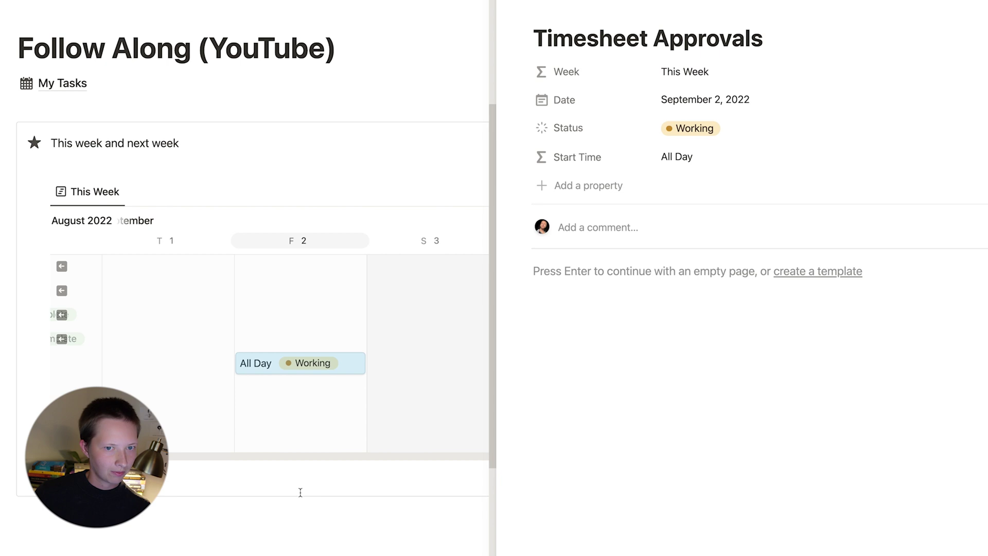
right_click(292, 370)
mouse_move(361, 278)
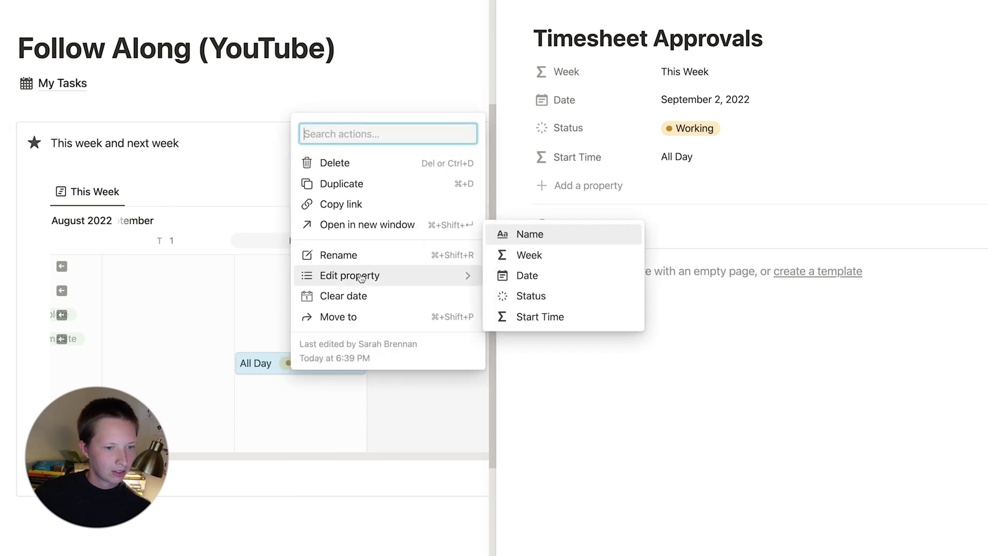
left_click(511, 294)
left_click(354, 535)
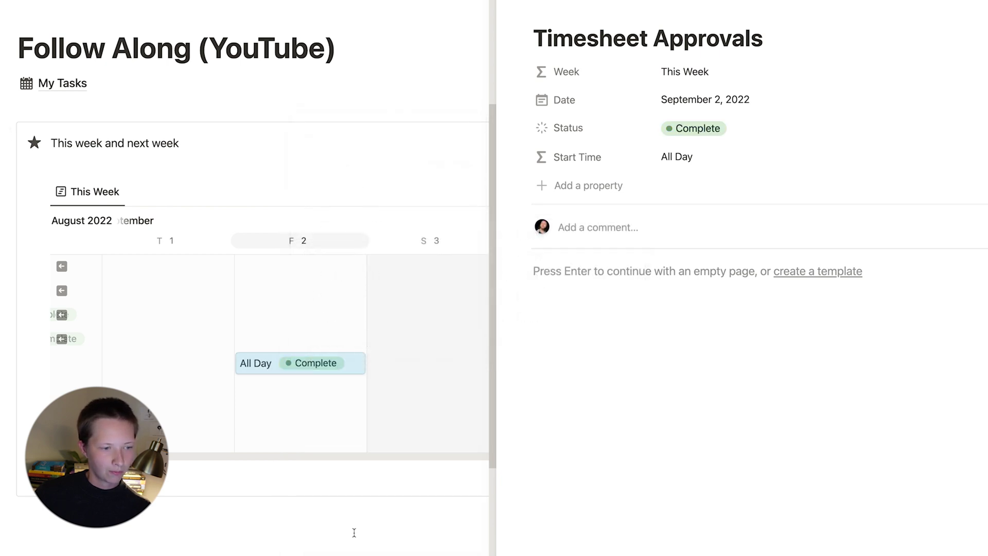
left_click(262, 525)
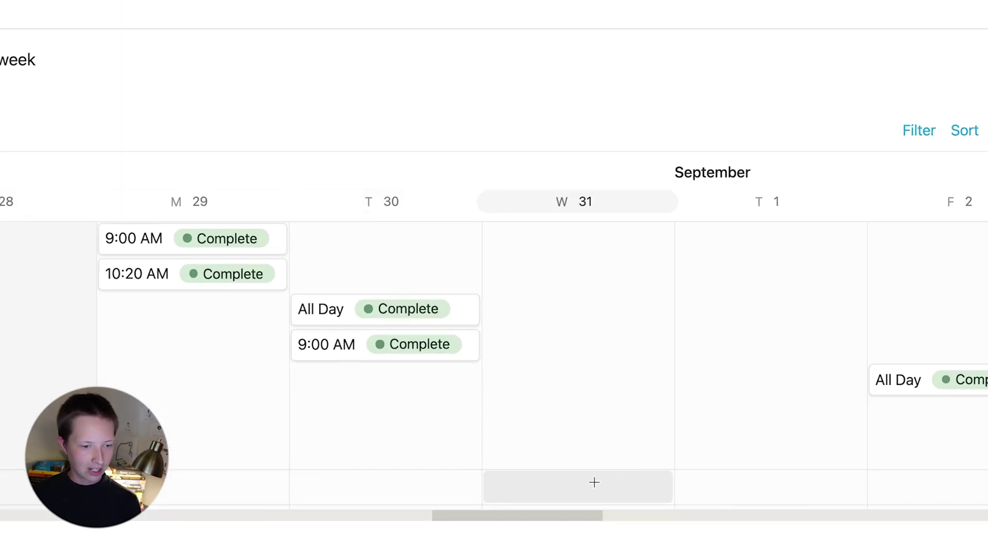
Add a task titled 'New Task' on Wednesday August 31 with Status set to Complete
left_click(547, 487)
type("N")
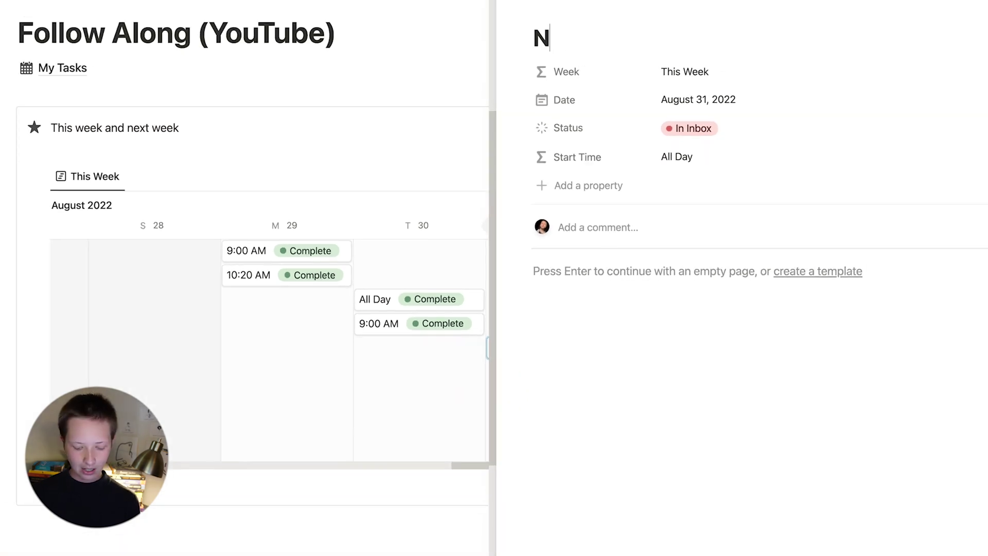
type("ew Task")
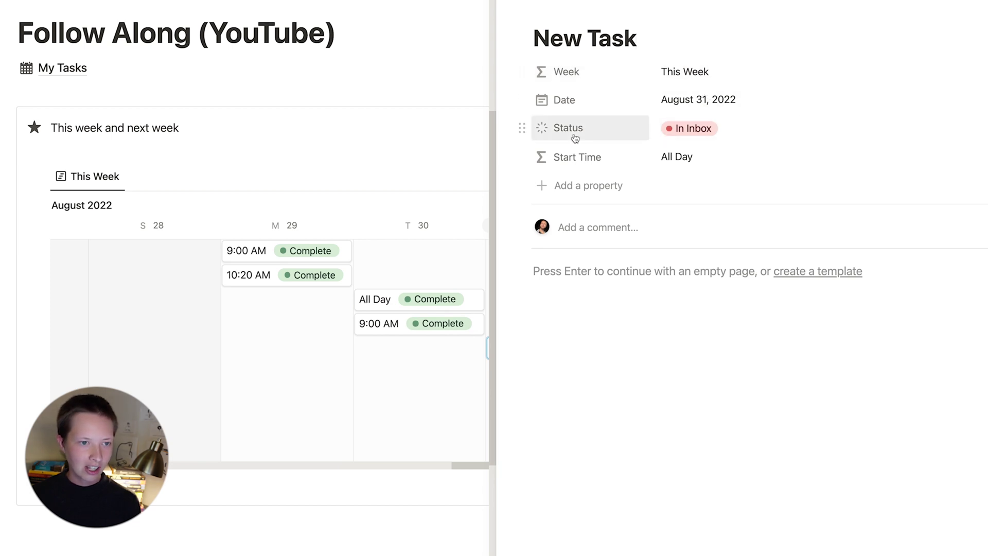
left_click(770, 141)
left_click(628, 116)
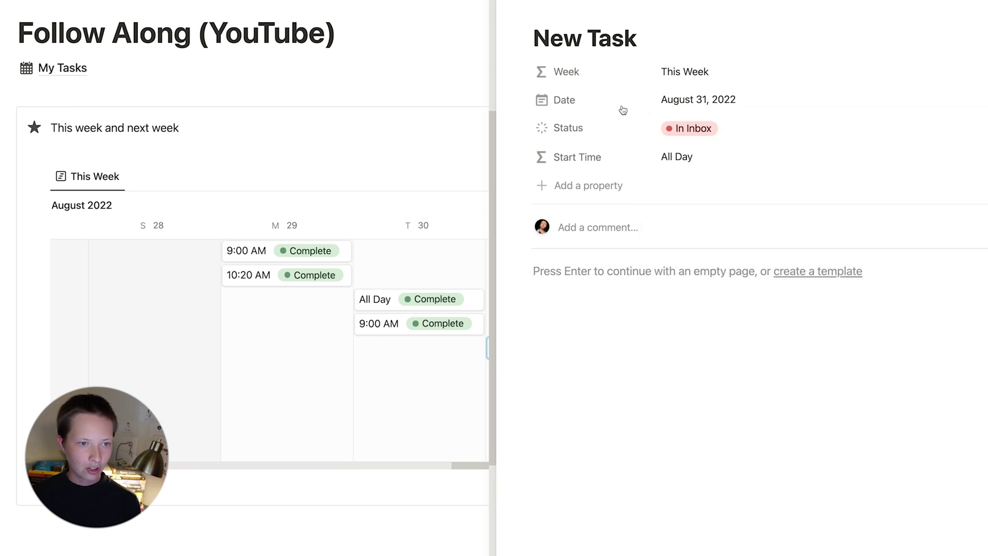
left_click(724, 142)
left_click(706, 286)
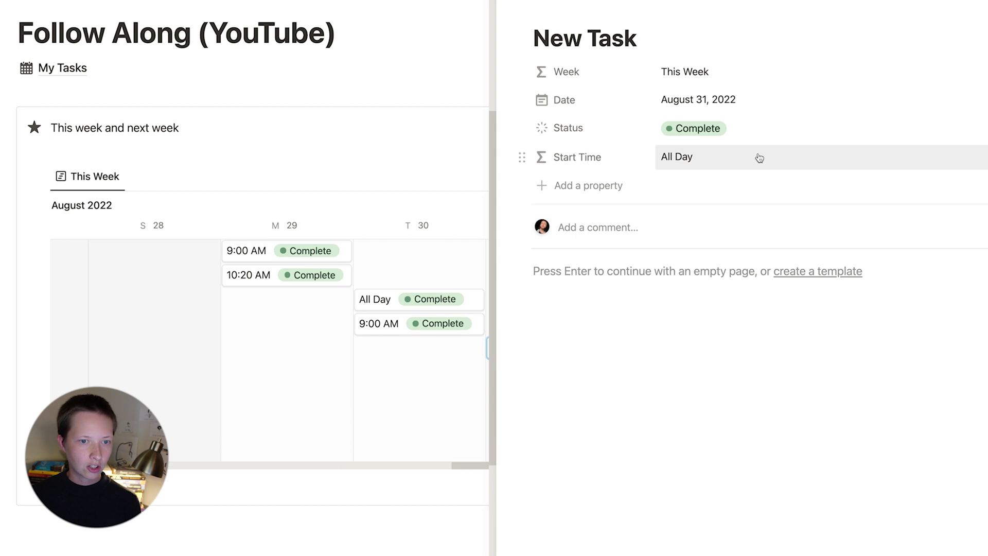
Give the New Task's date a 12:00 PM time and close the side peek
left_click(755, 101)
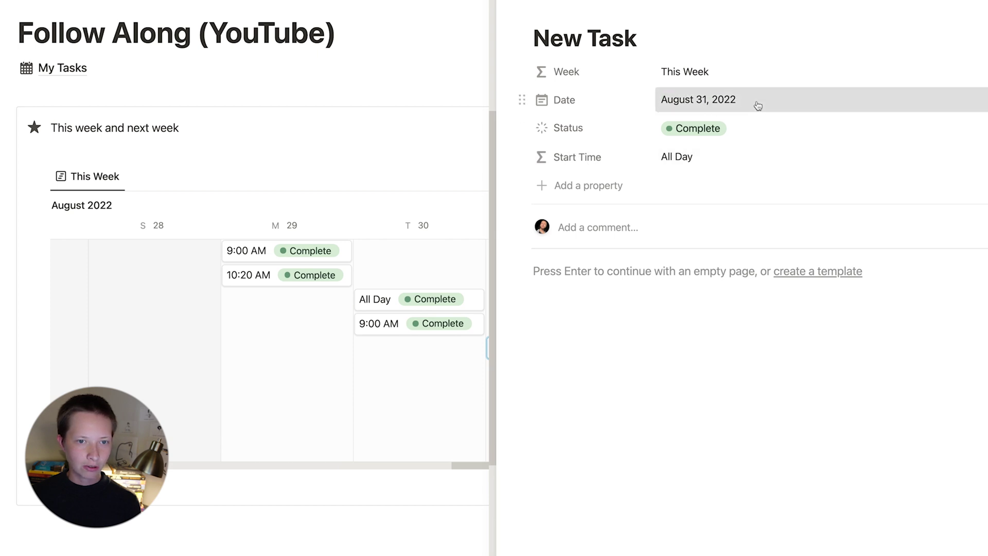
left_click(830, 401)
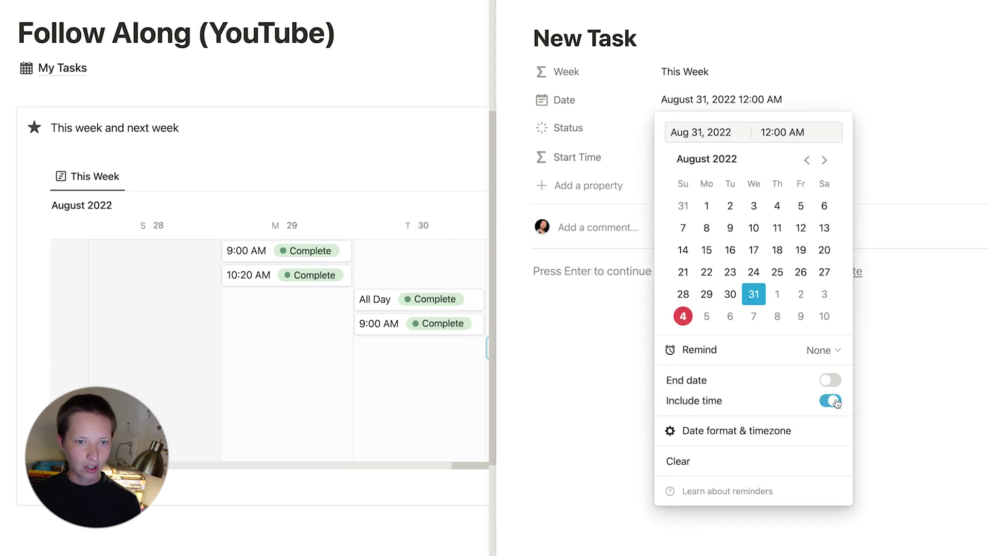
left_click(796, 133)
key("BackSpace")
left_click(858, 81)
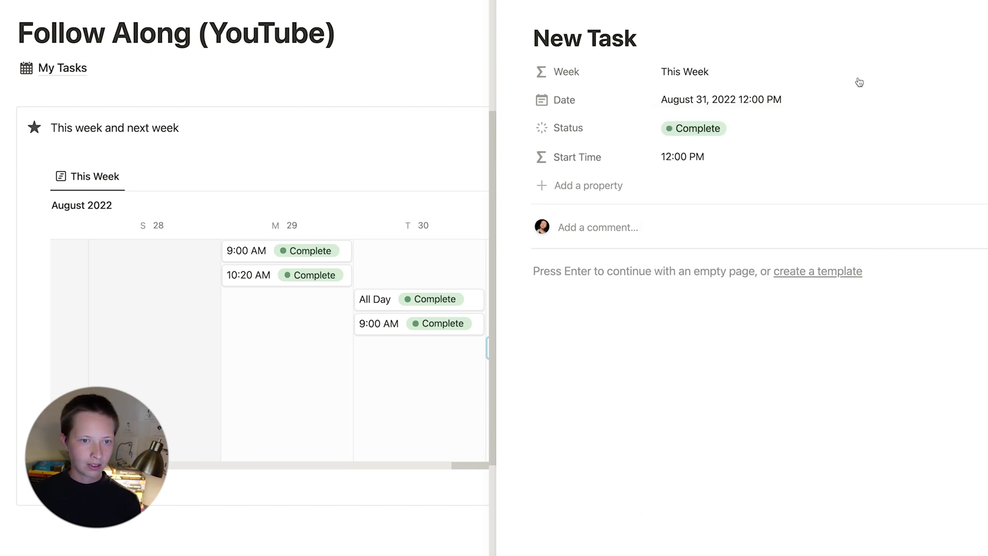
left_click(505, 9)
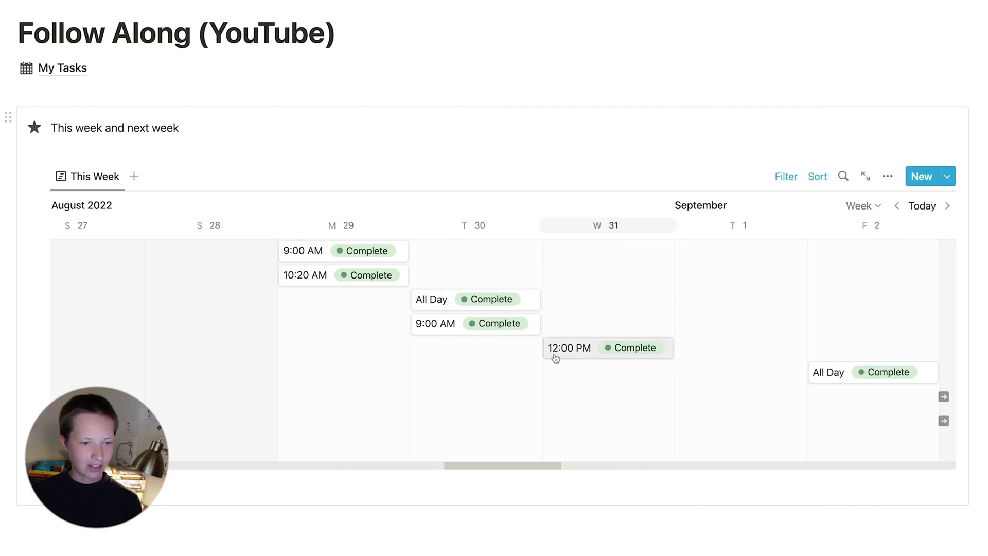
In Find bloggers to contract's Week formula, start a nested if testing toNumber(formatDate(prop("Date"), "W")) ==
scroll(670, 330, "down", 1)
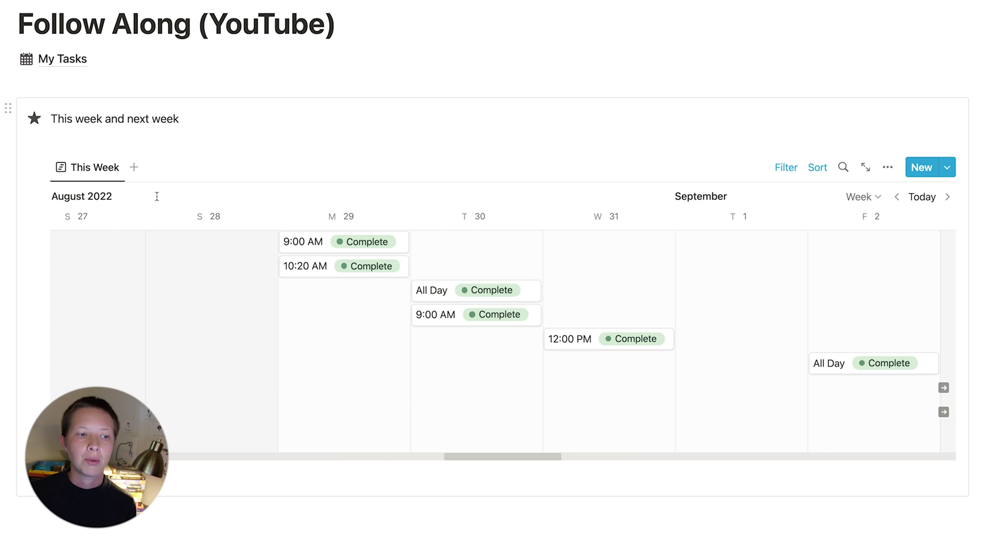
left_click(325, 276)
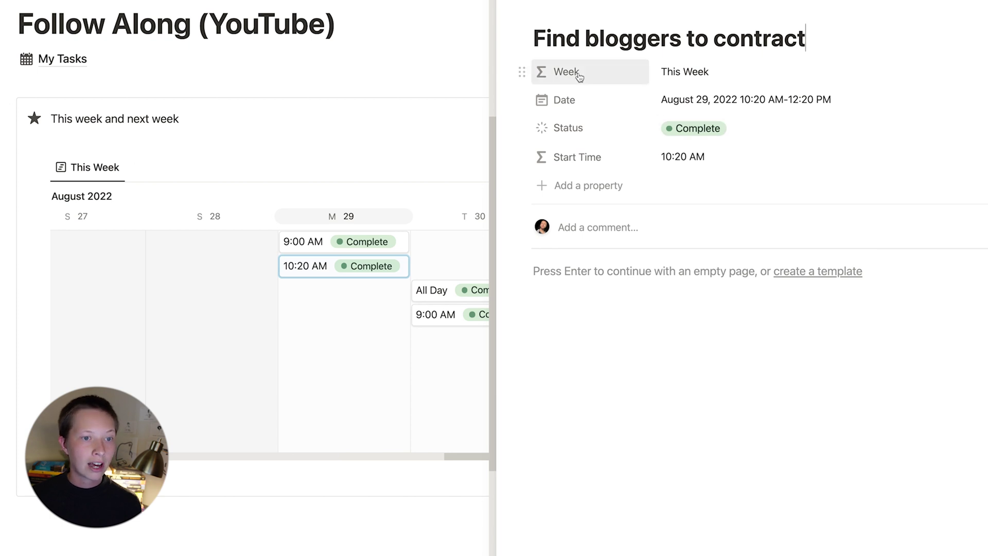
left_click(738, 71)
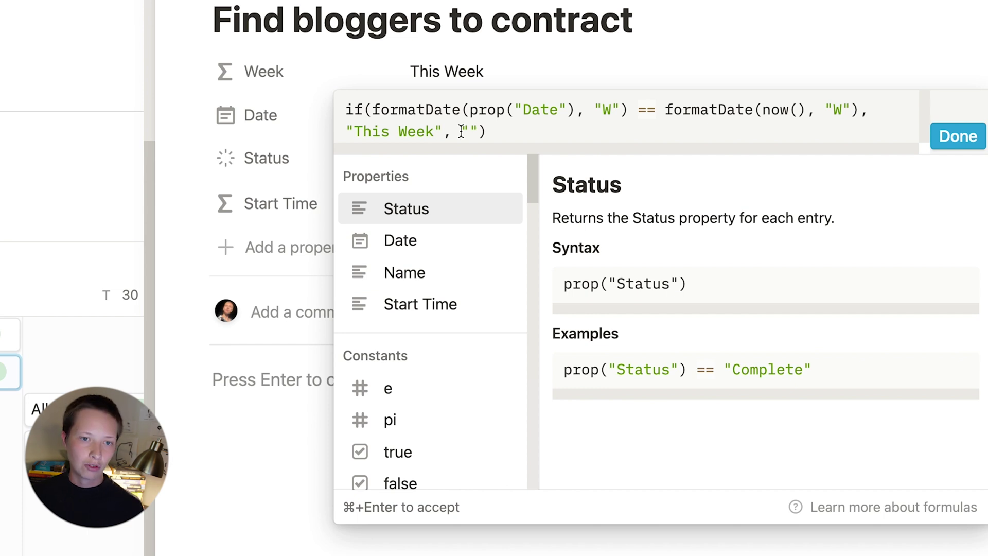
type("if( ")
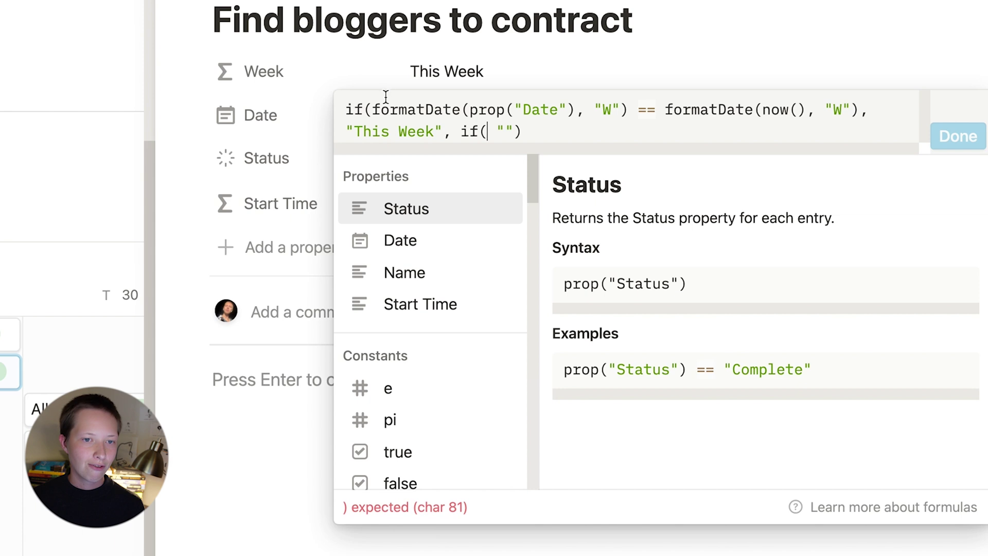
type("to")
type("Number")
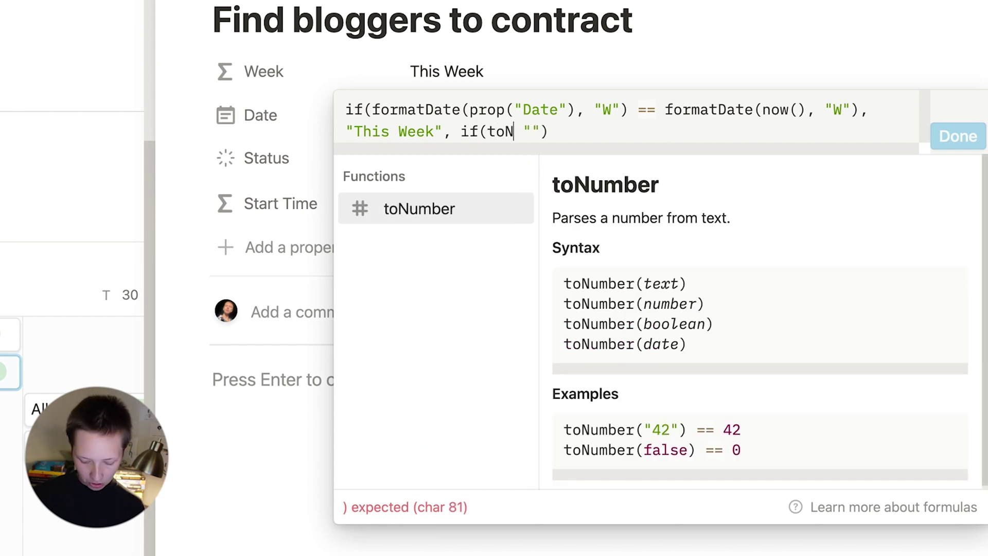
type("(")
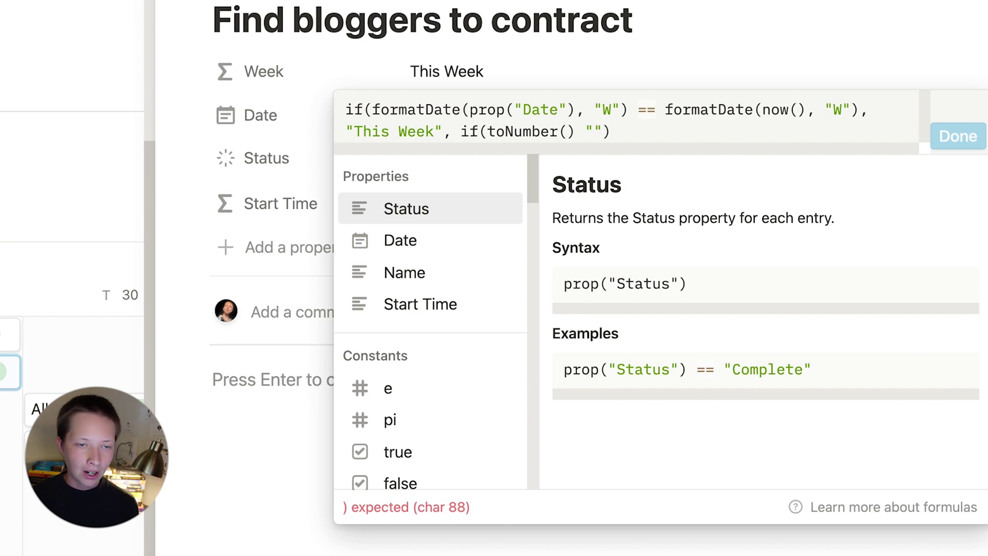
left_click_drag(371, 108, 629, 106)
key("ctrl+c")
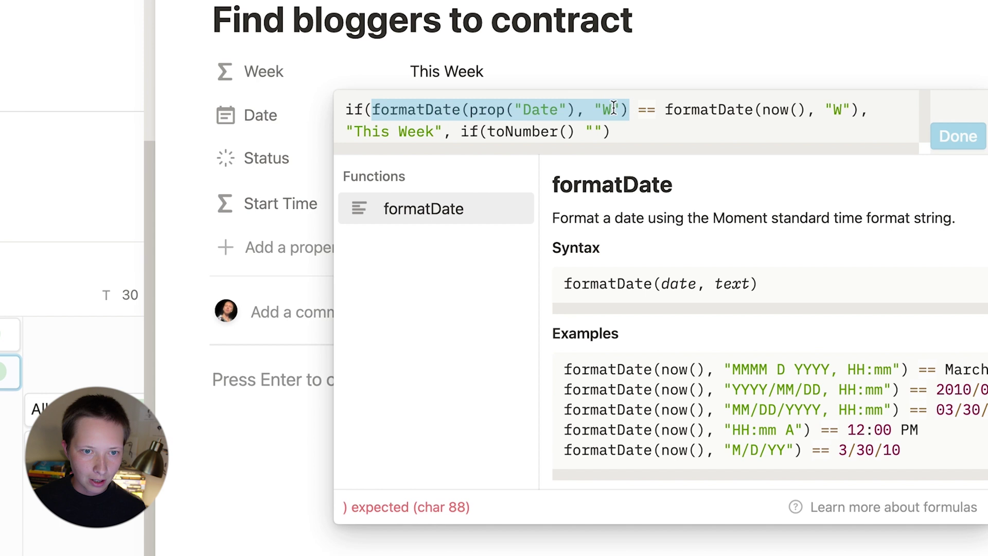
left_click(573, 132)
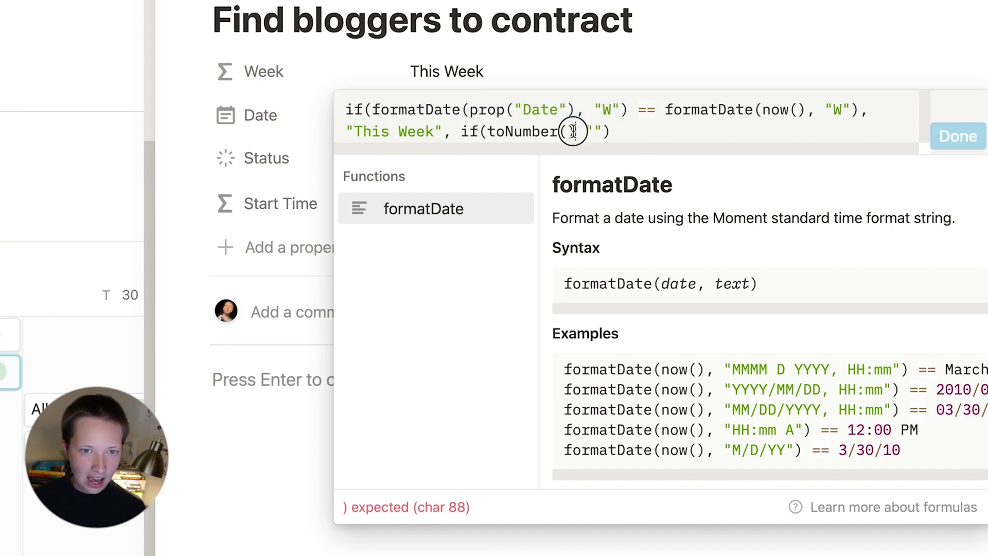
left_click(567, 132)
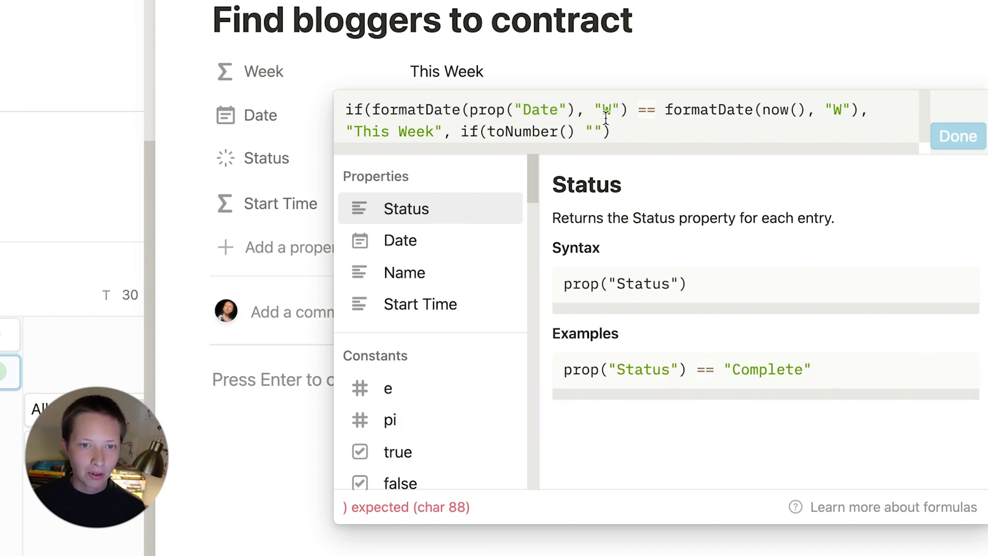
key("ctrl+v")
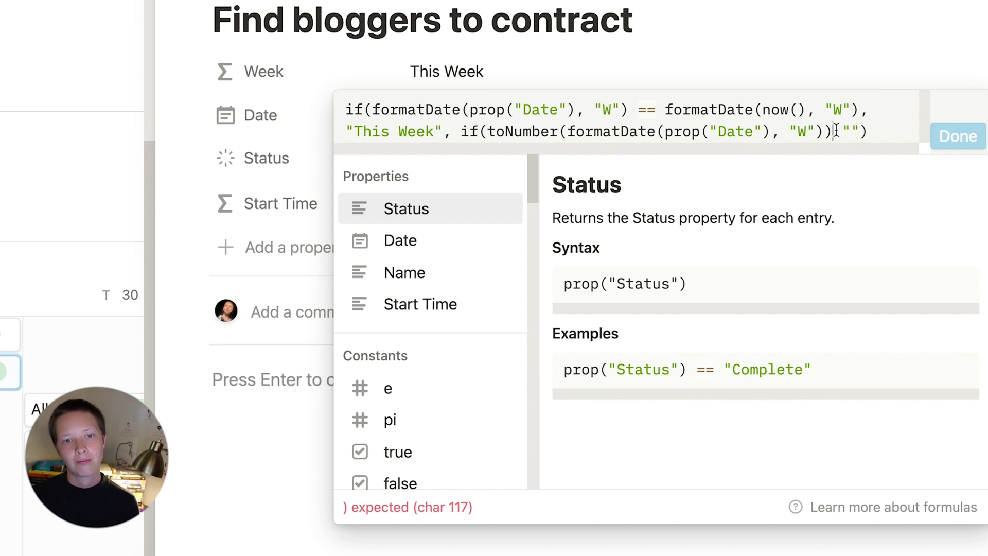
type(", \"W\") ")
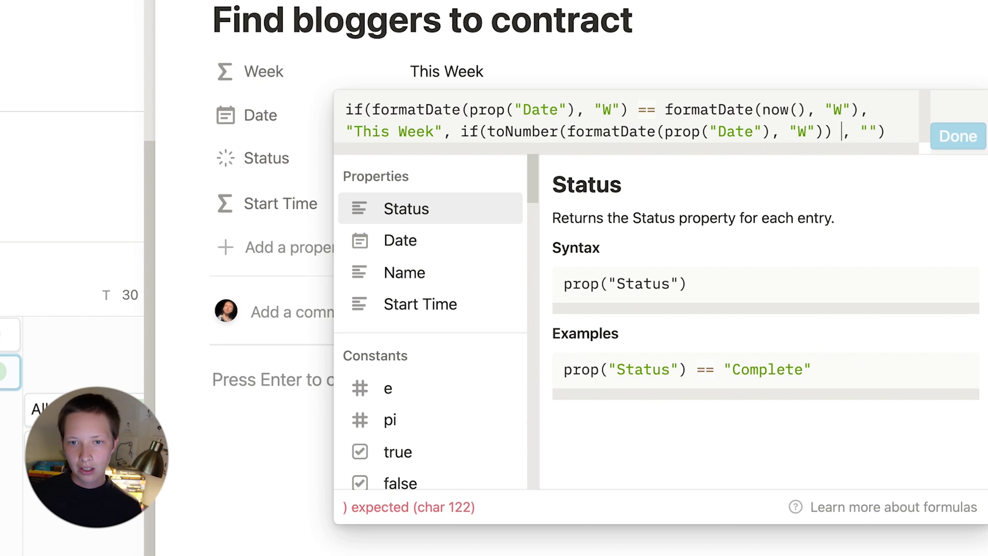
type("==")
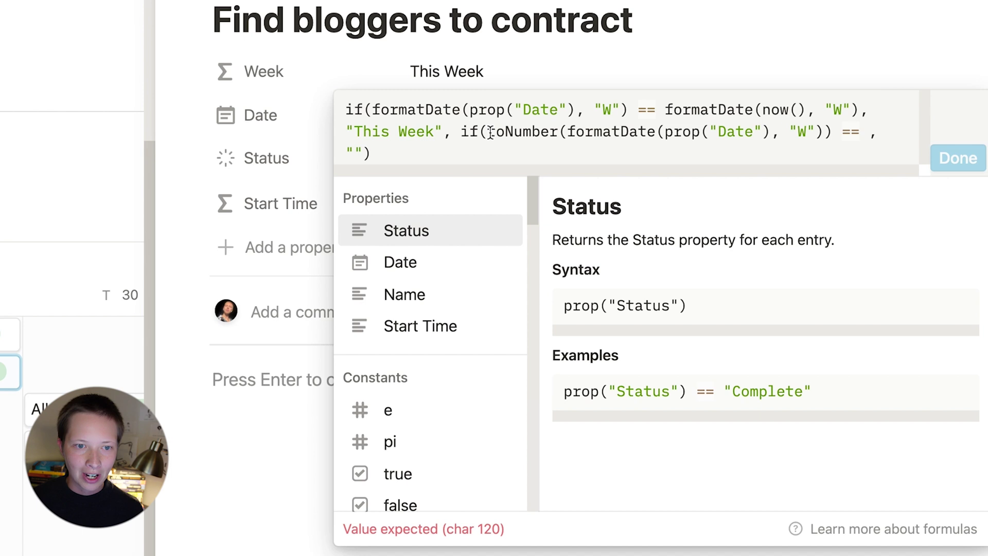
Compare it with toNumber(formatDate(now(), "W")) + 1, returning "Next Week" else "", and commit
left_click_drag(487, 132, 835, 131)
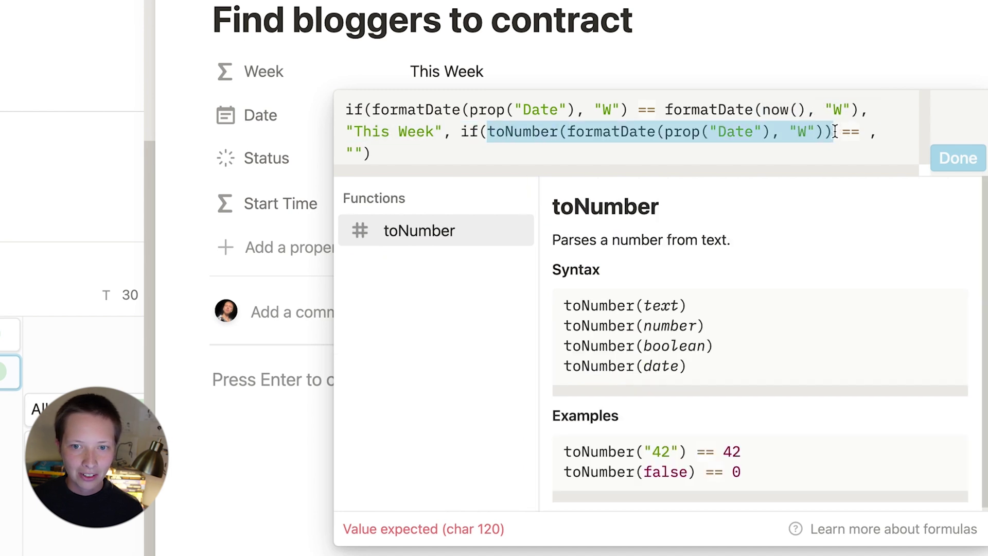
key("ctrl+c")
left_click(870, 134)
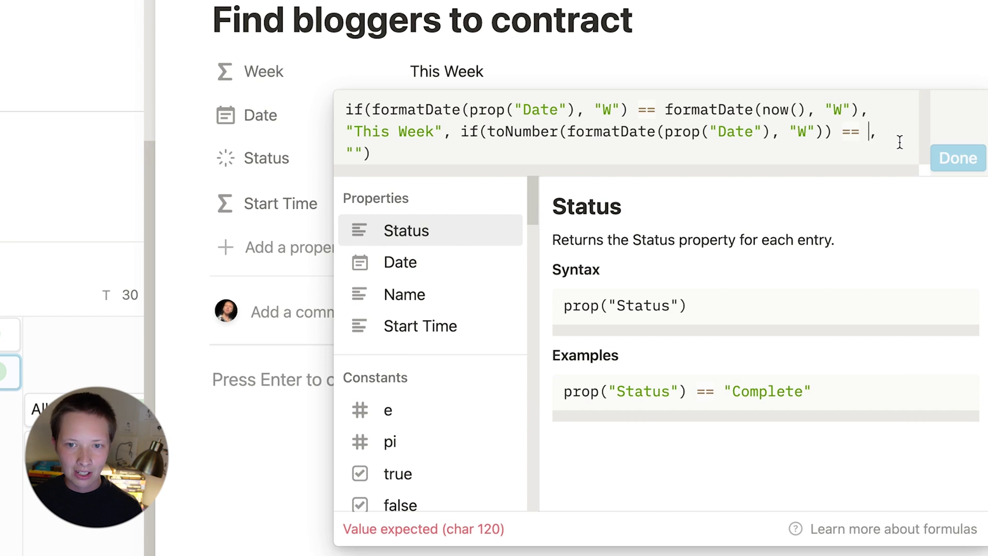
key("ctrl+v")
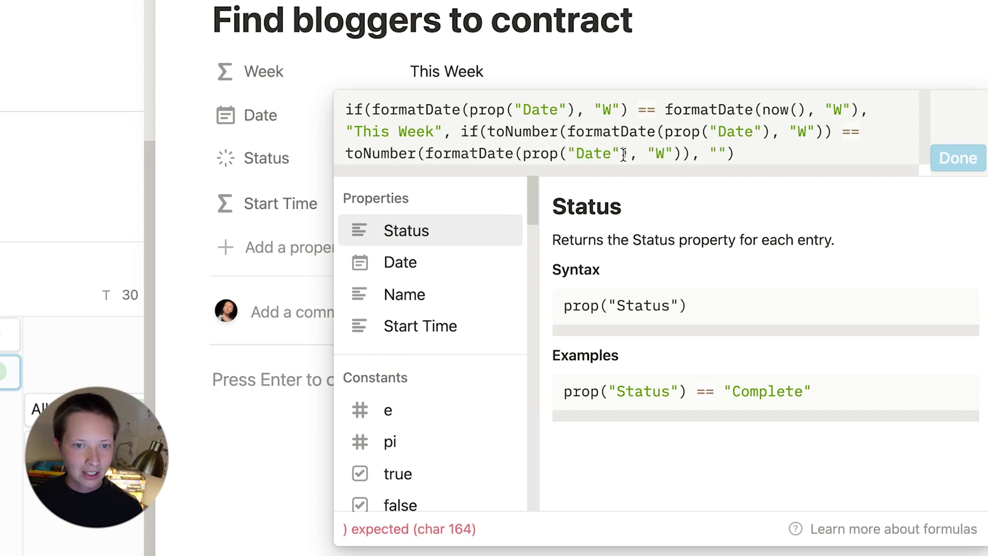
left_click_drag(632, 153, 521, 155)
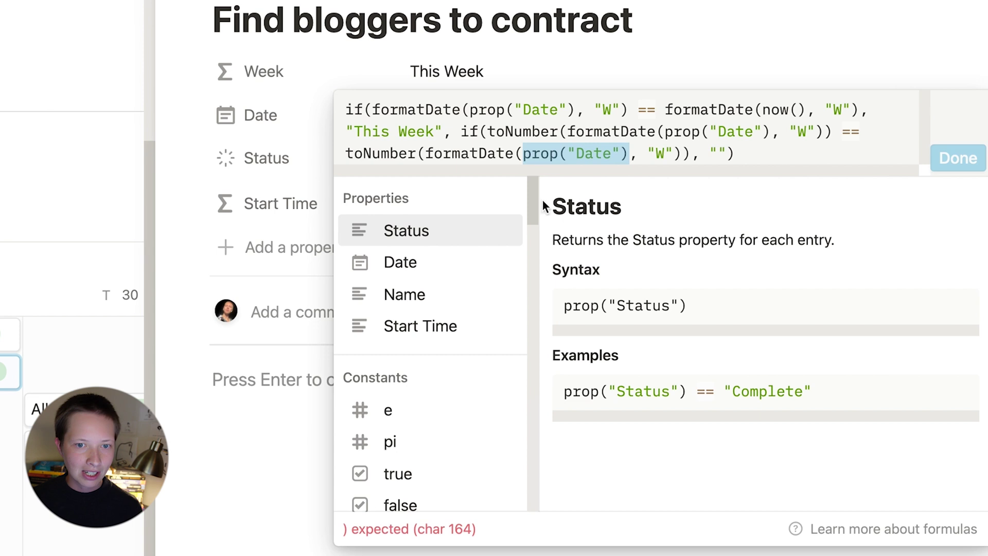
type("now")
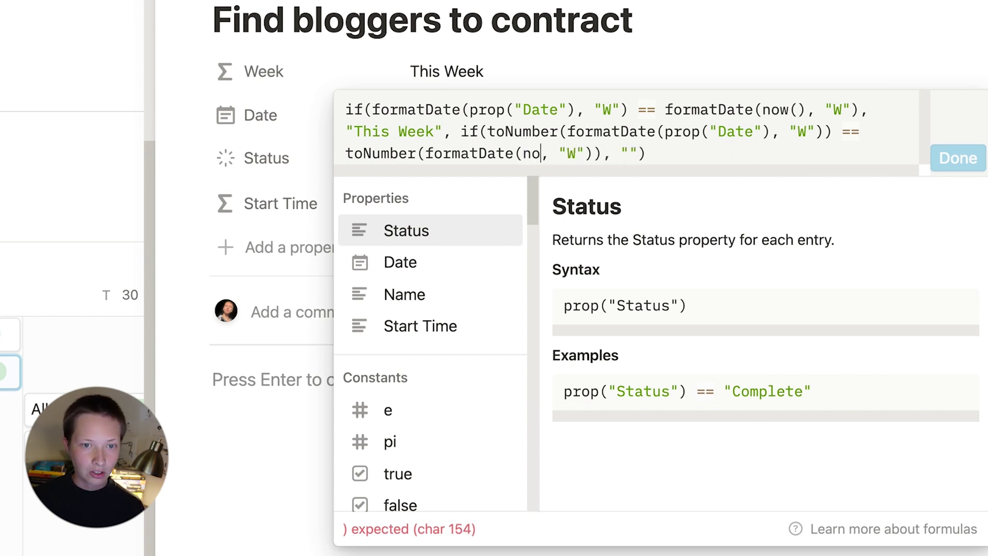
type("()")
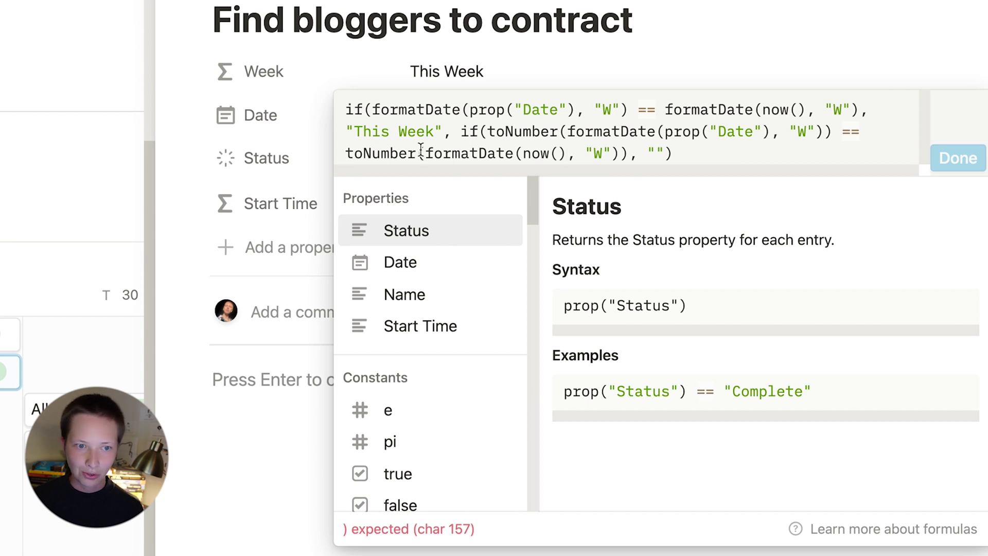
left_click(628, 157)
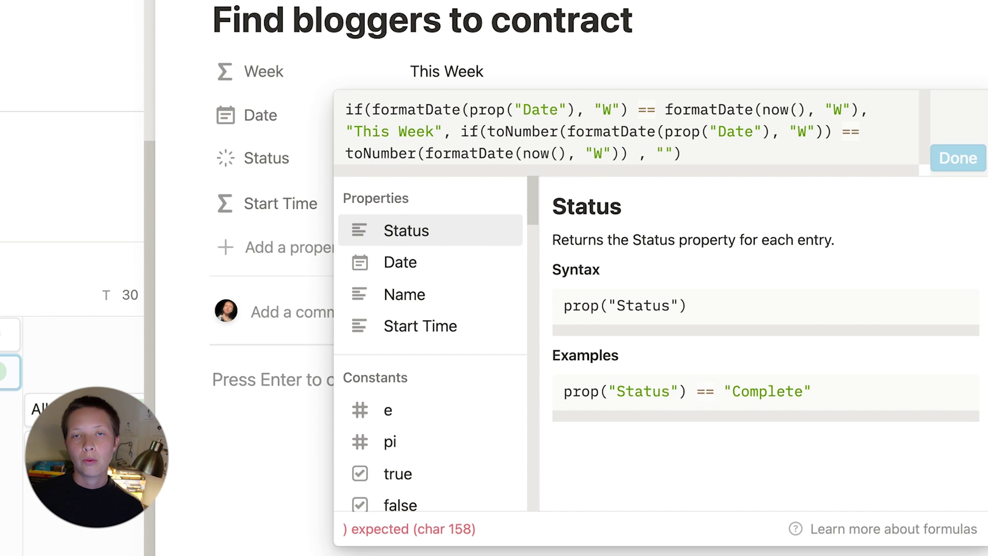
type("+ 1")
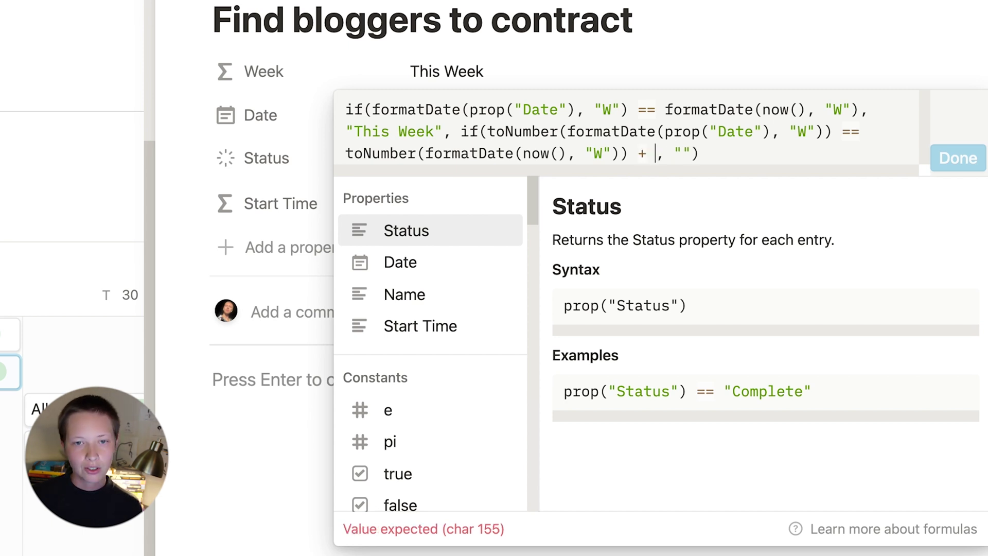
left_click(690, 152)
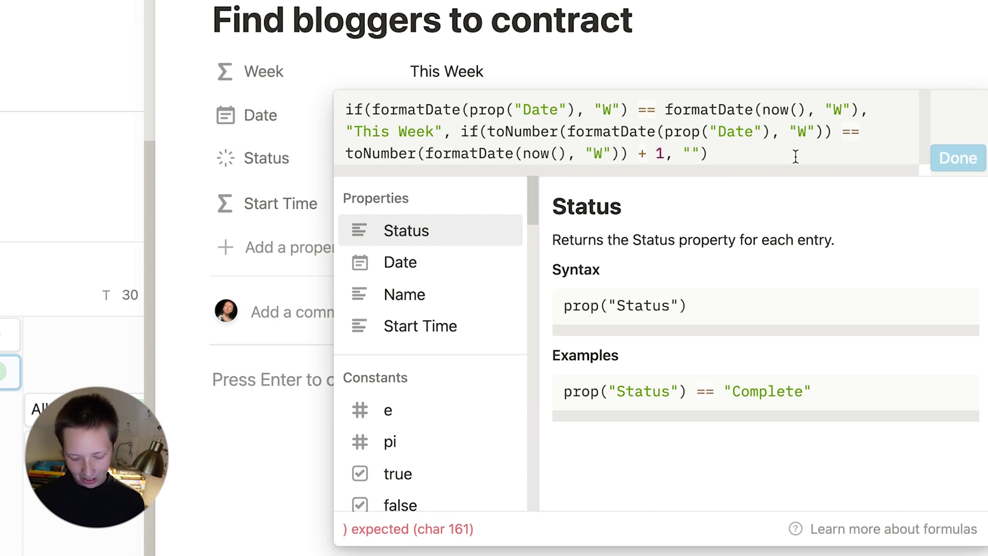
type("Next ")
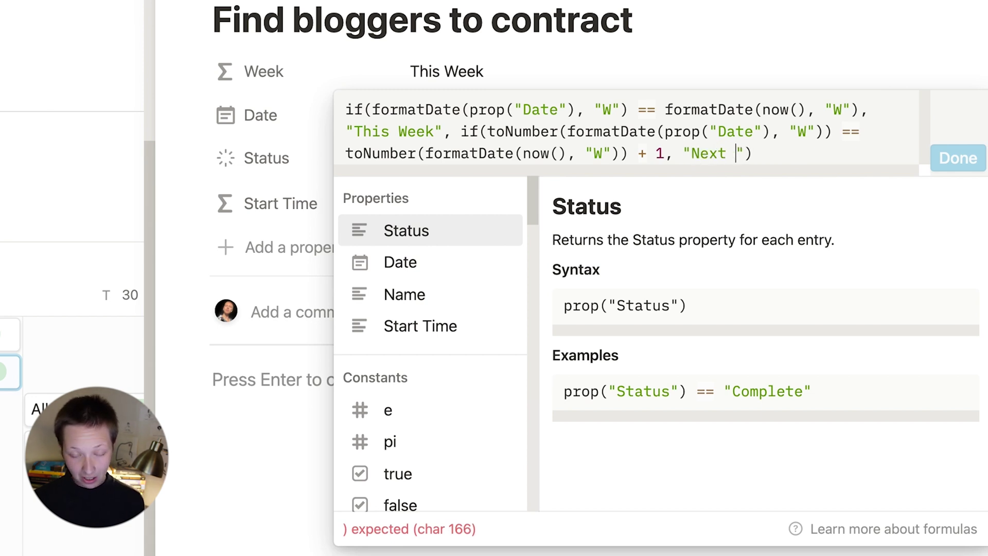
type("Week")
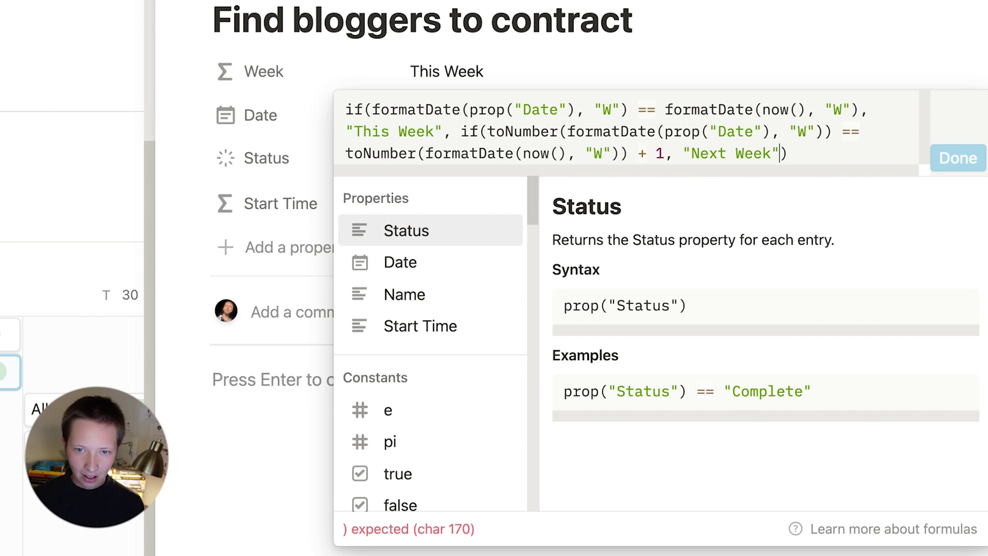
type("\", \"\"")
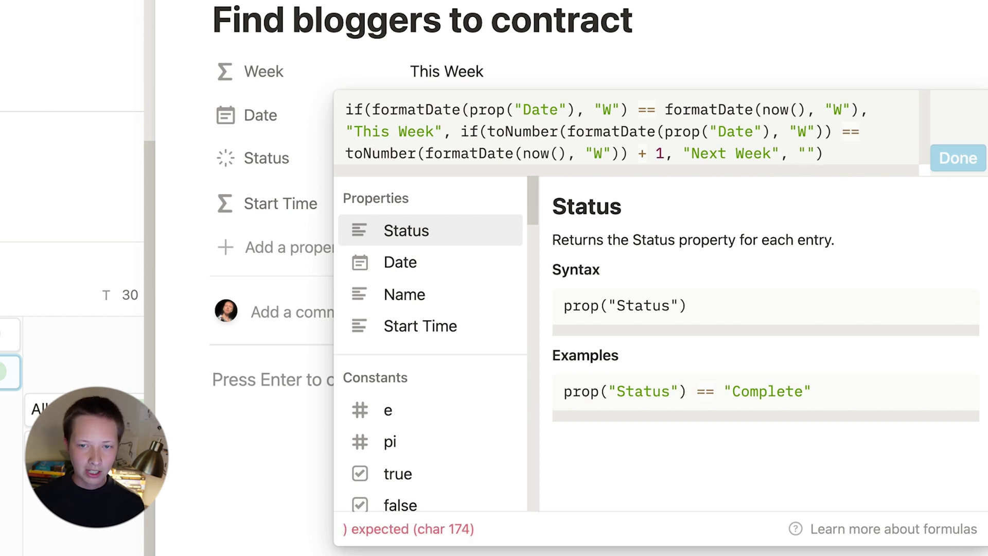
type(")")
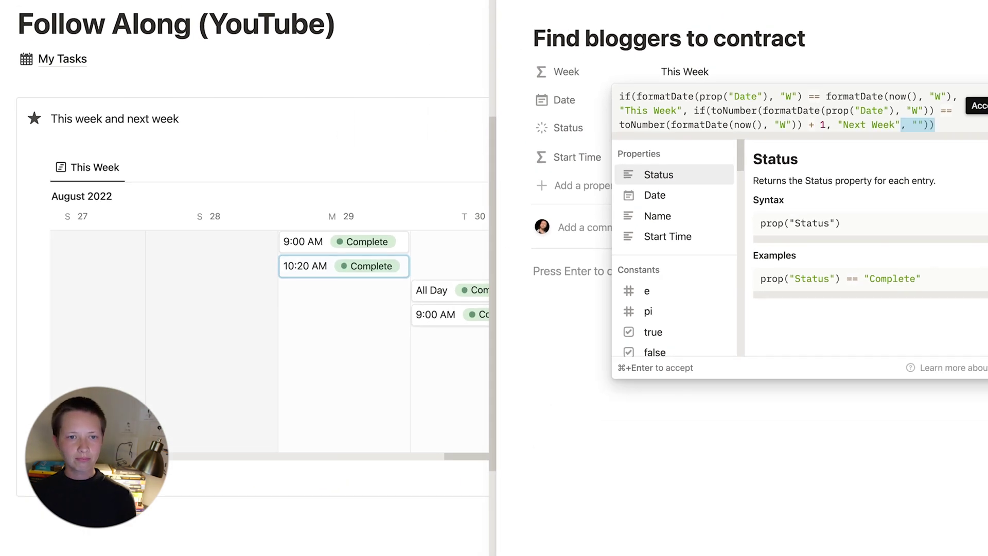
key("super+Return")
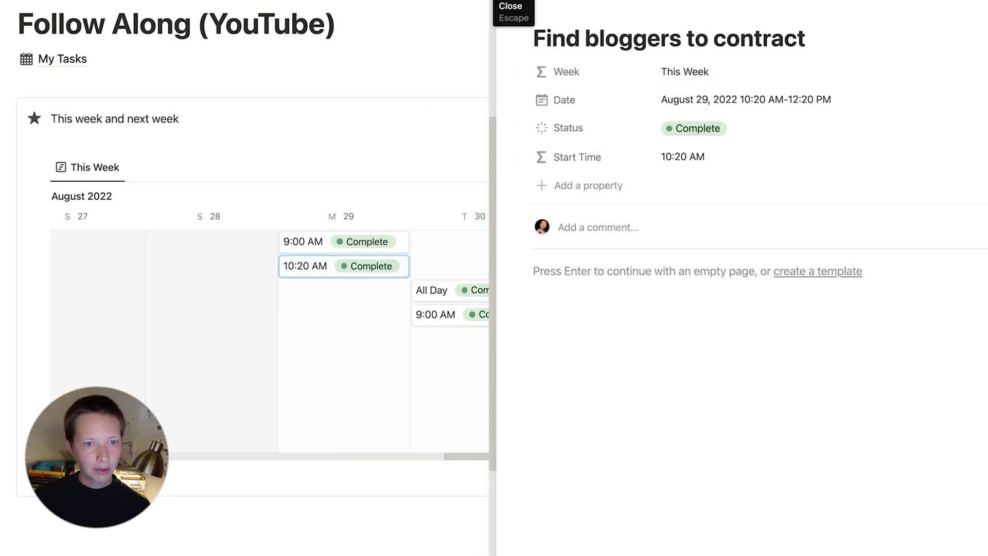
Duplicate the This Week timeline view and name the copy 'Next Week'
left_click(512, 5)
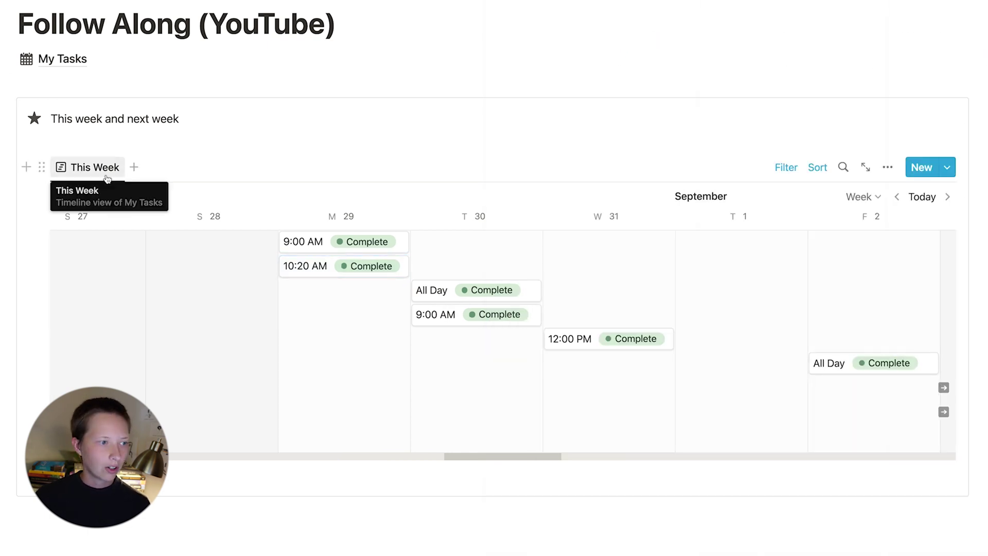
left_click(96, 170)
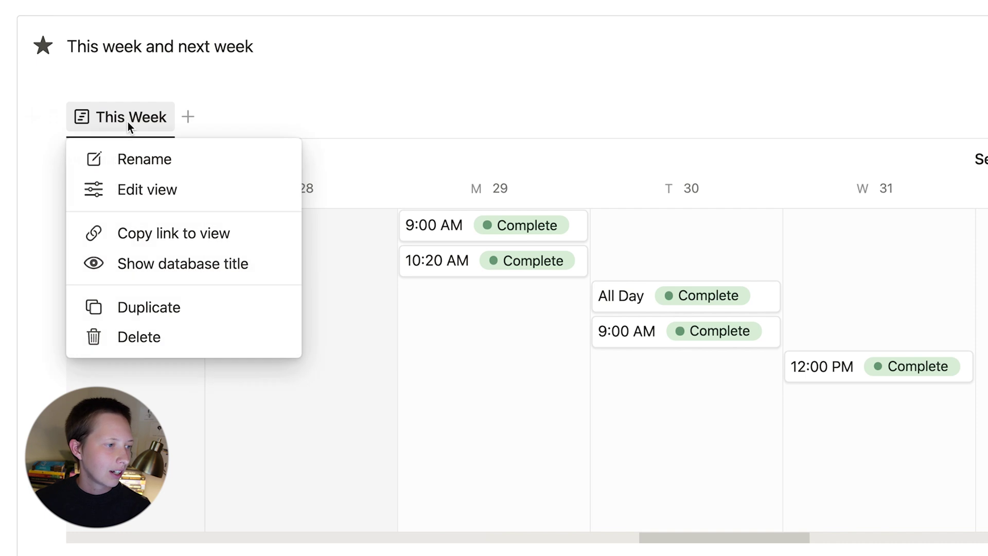
left_click(196, 309)
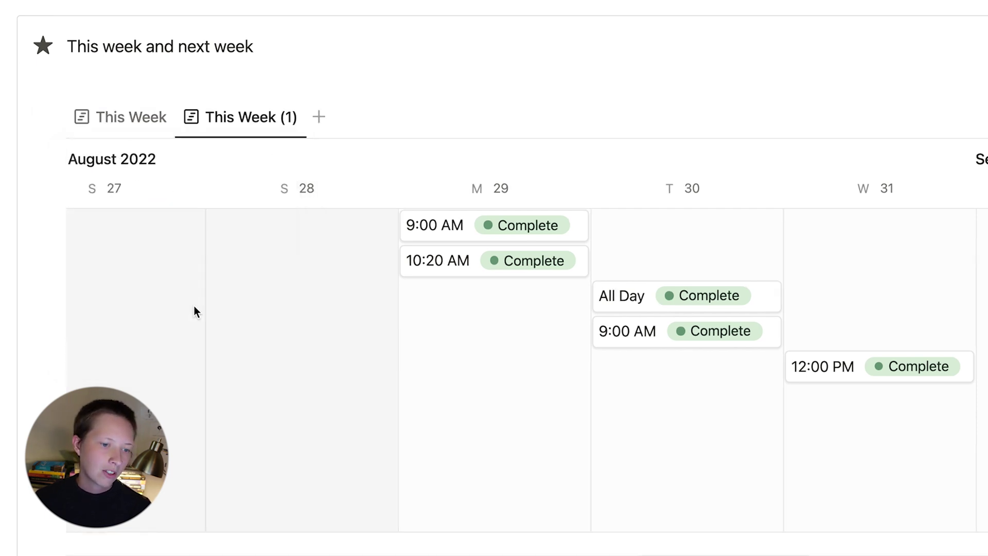
left_click(967, 115)
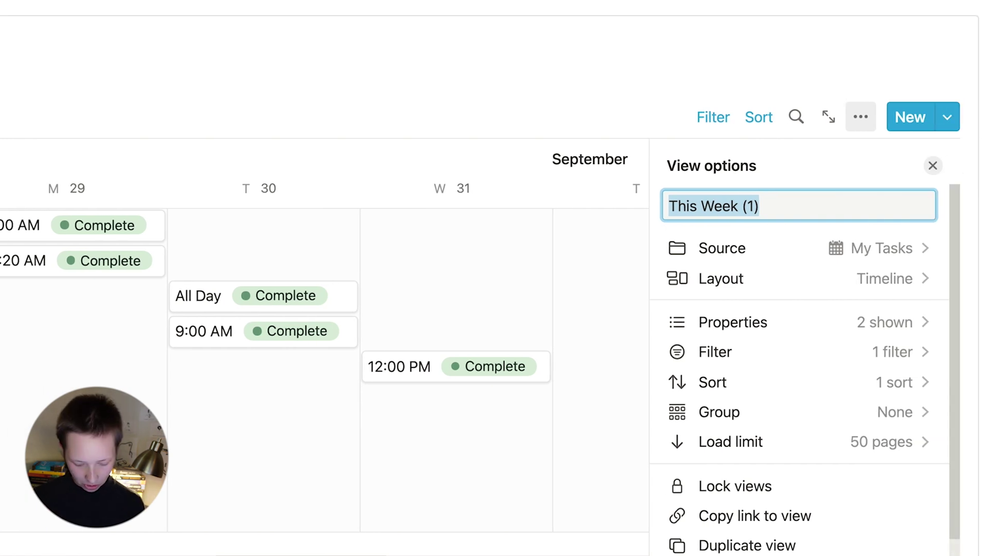
type("Next Week")
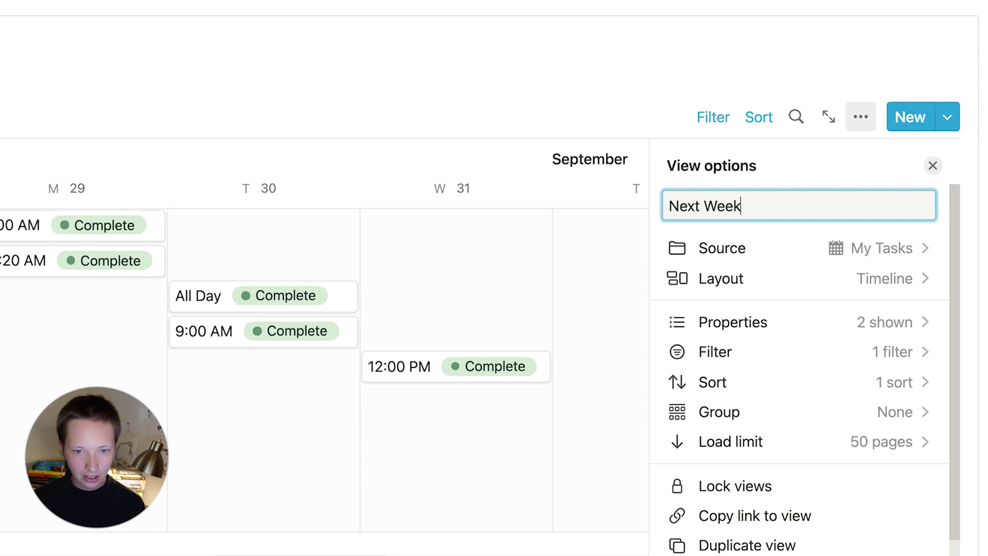
Change the copied view's filter to Week contains 'Next Week'
left_click(821, 356)
left_click(823, 214)
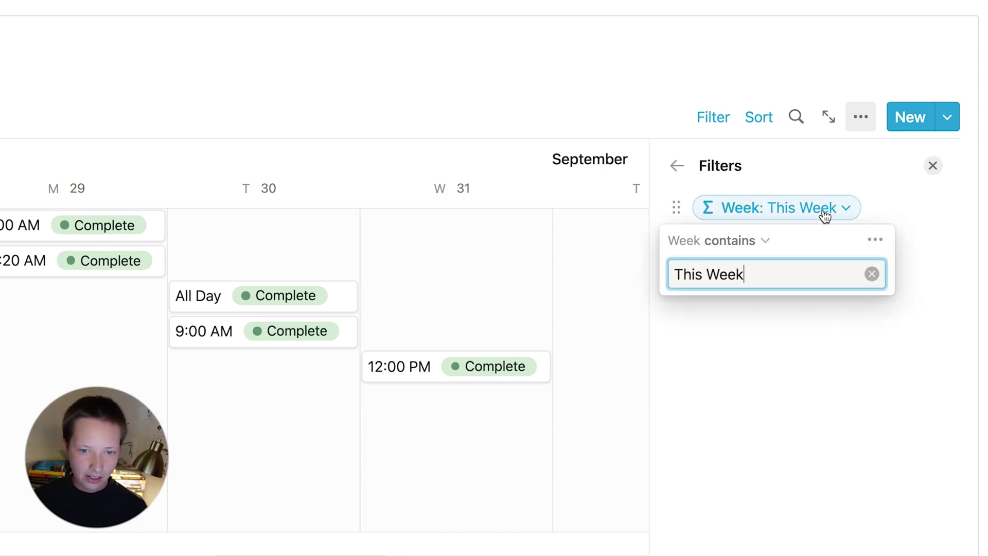
double_click(689, 273)
type("Next")
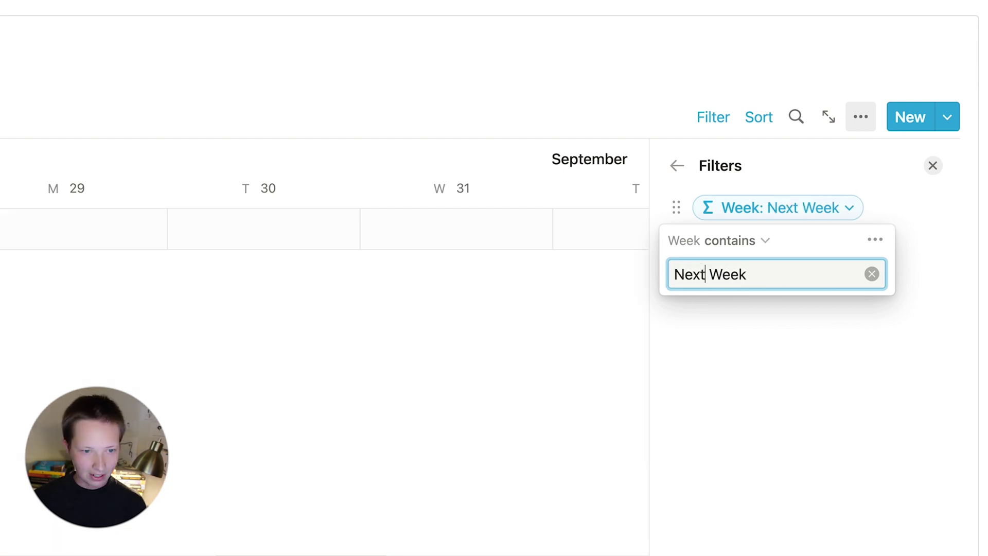
left_click(936, 441)
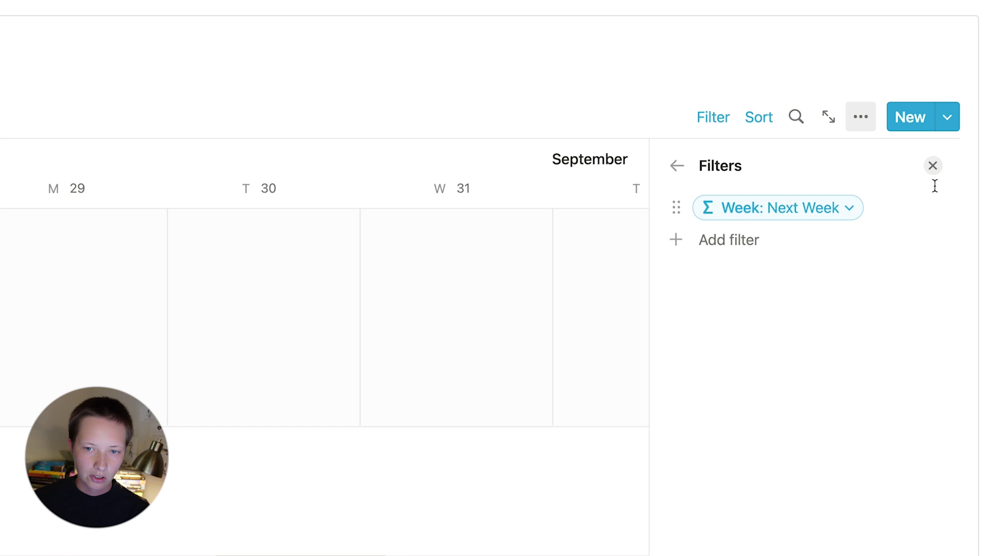
left_click(933, 166)
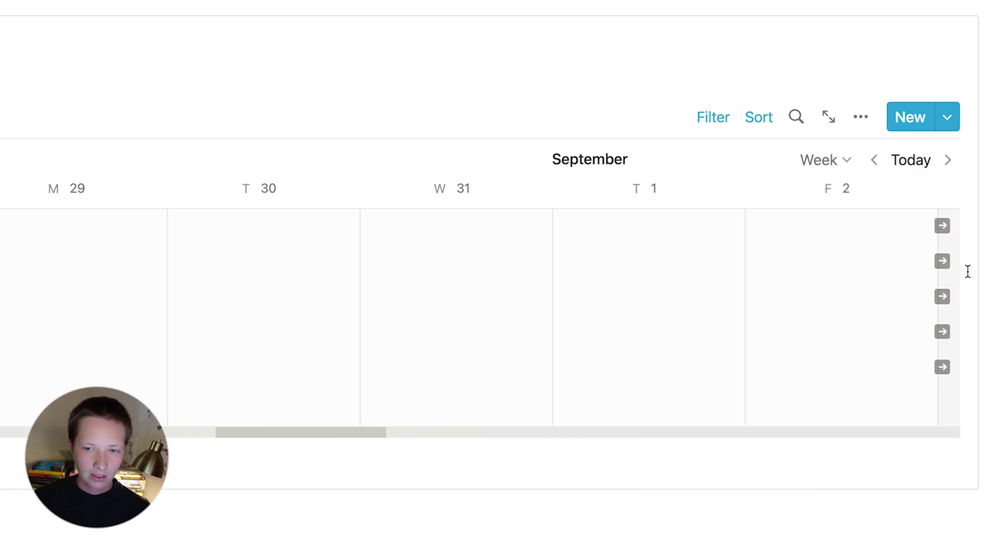
Jump the timeline to today and compare the This Week and Next Week views
left_click(921, 165)
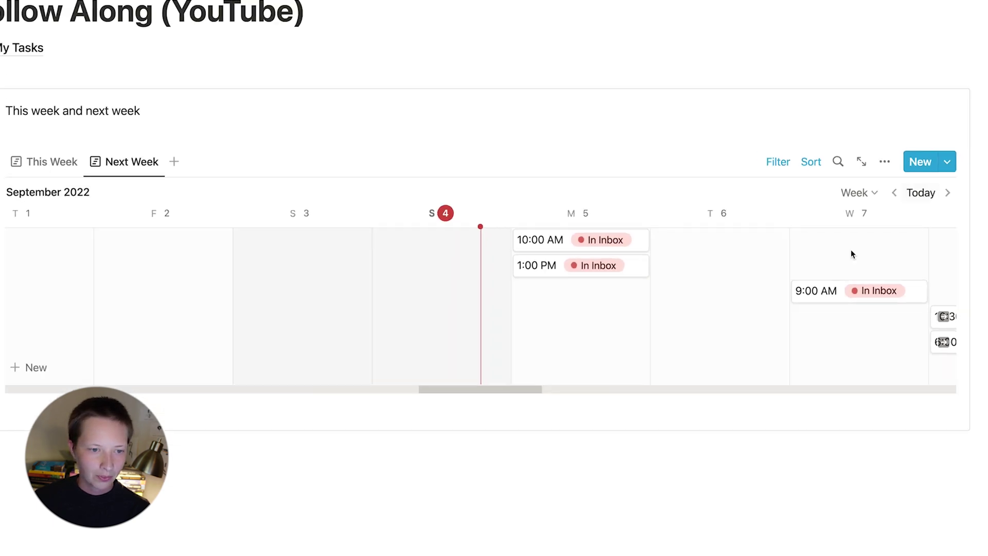
scroll(920, 274, "right", 10)
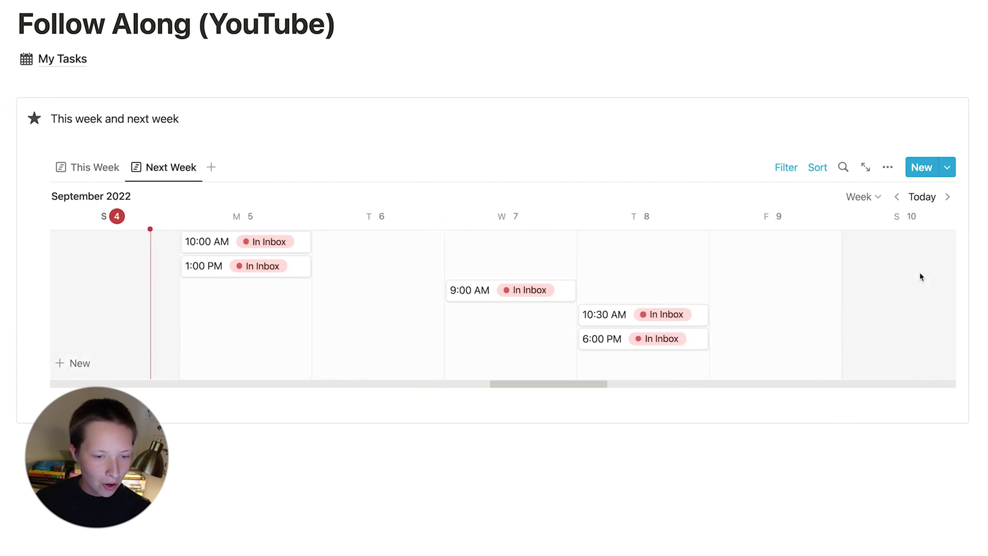
scroll(921, 276, "right", 2)
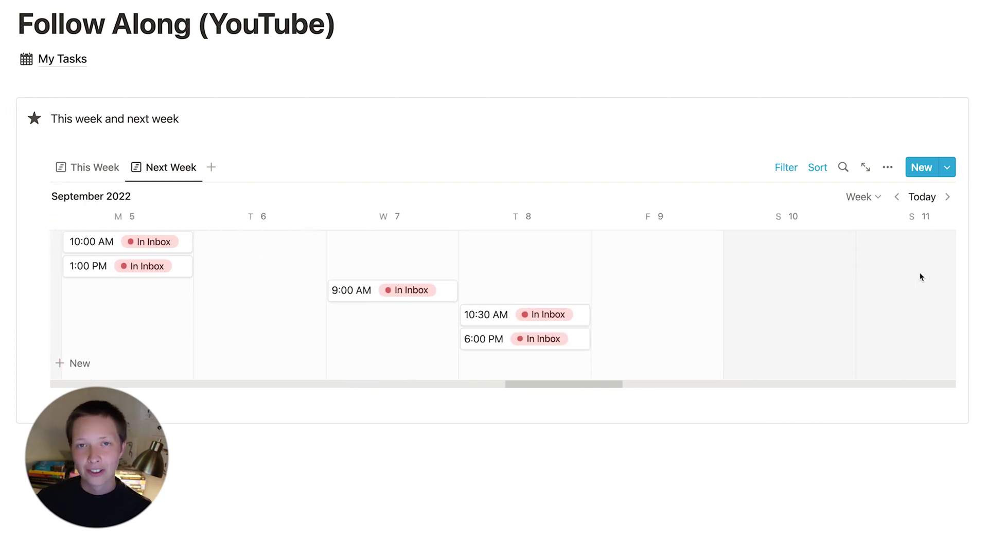
left_click(89, 167)
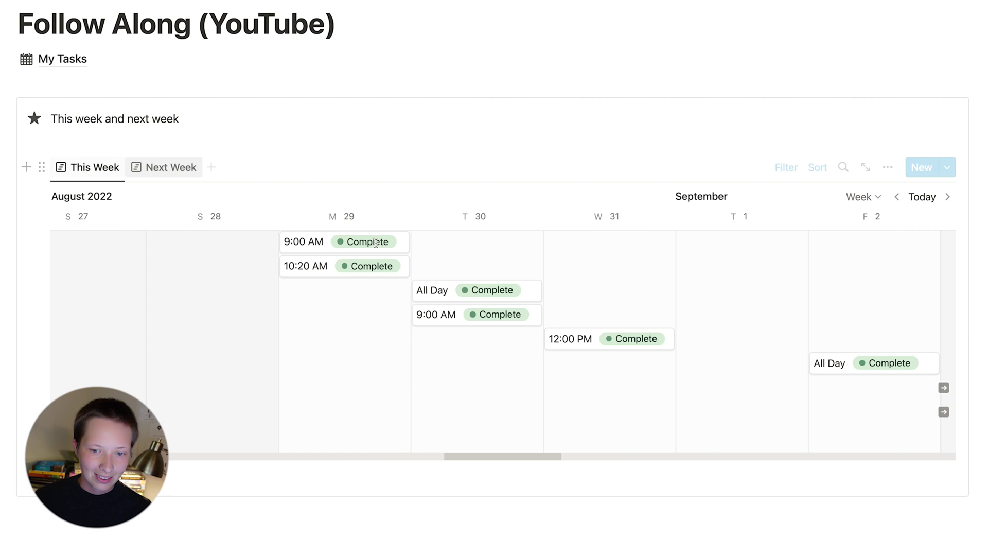
scroll(431, 271, "up", 1)
scroll(430, 271, "down", 1)
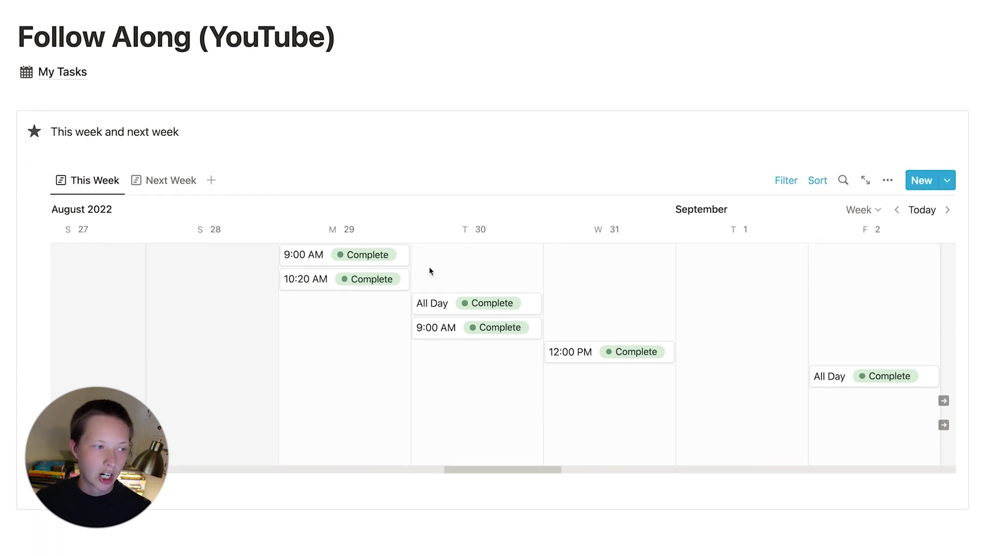
left_click(161, 178)
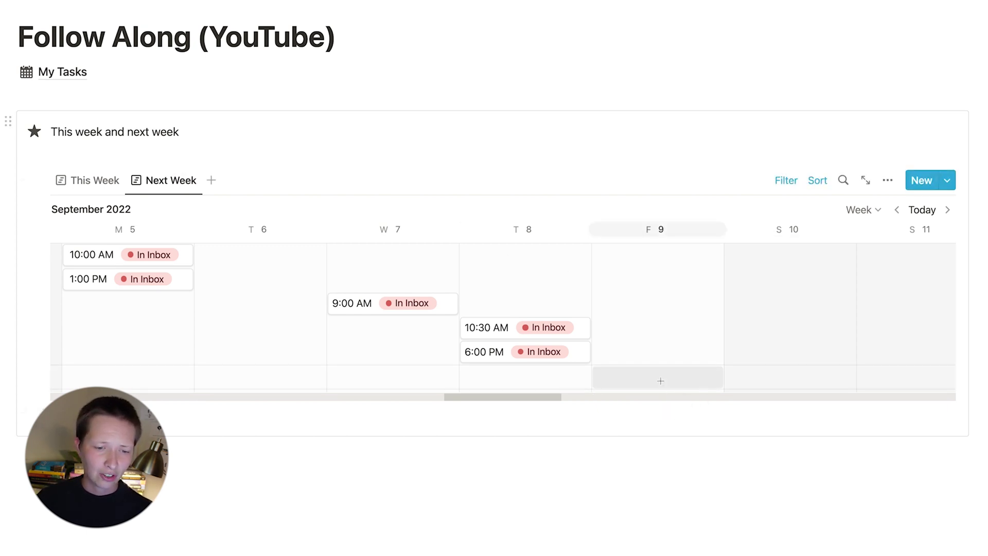
Add a test task on Friday 9 in Next Week, then delete it
left_click(661, 381)
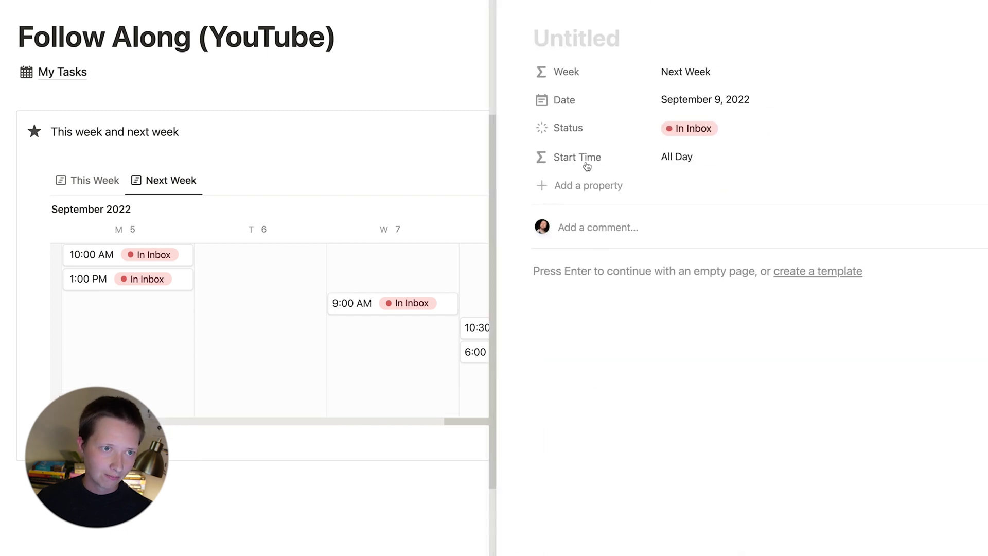
key("Escape")
left_click(699, 370)
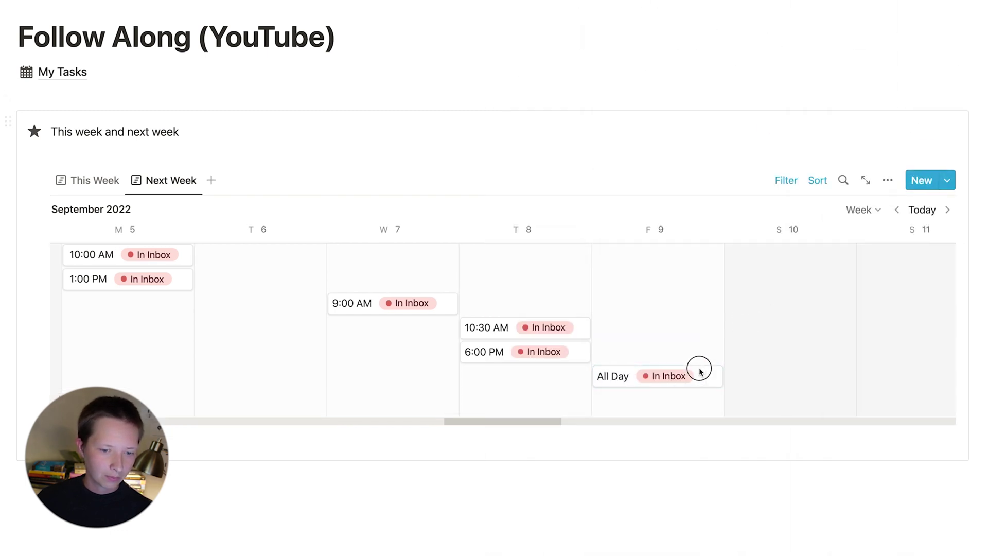
key("BackSpace")
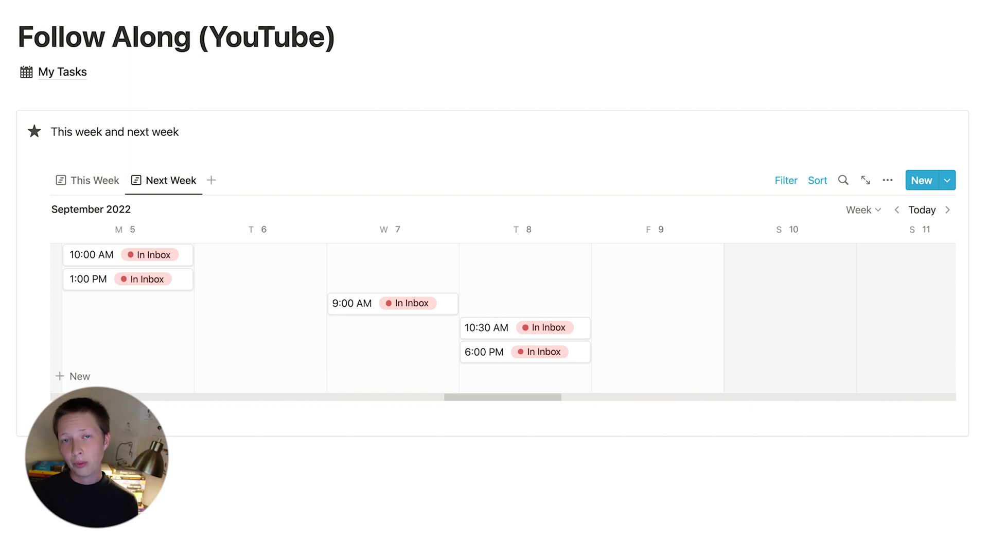